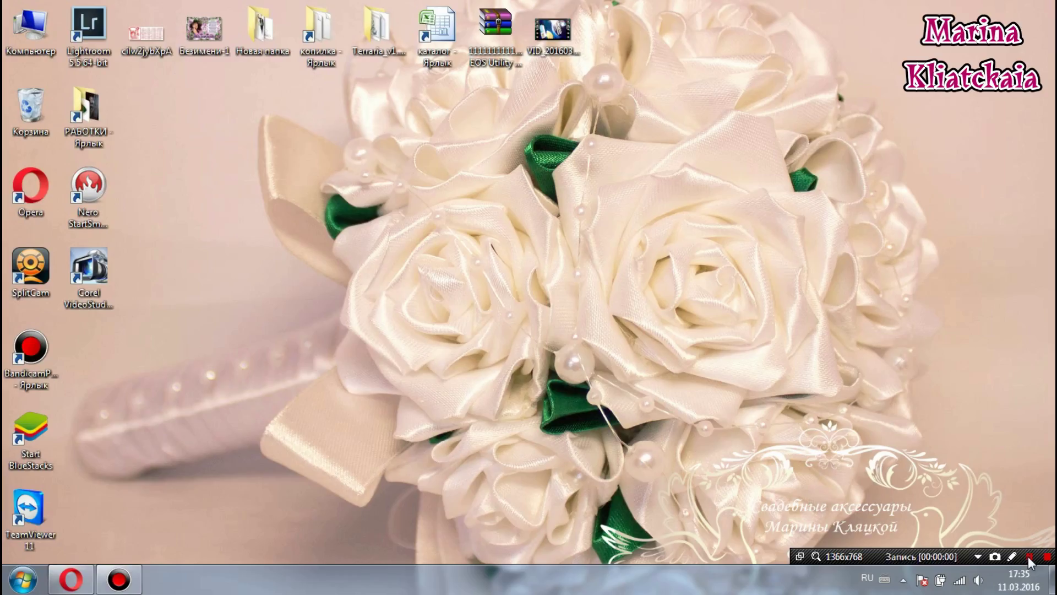
Create a desktop folder named 'штамп', move it higher, and return to Opera.
right_click(267, 407)
mouse_move(385, 338)
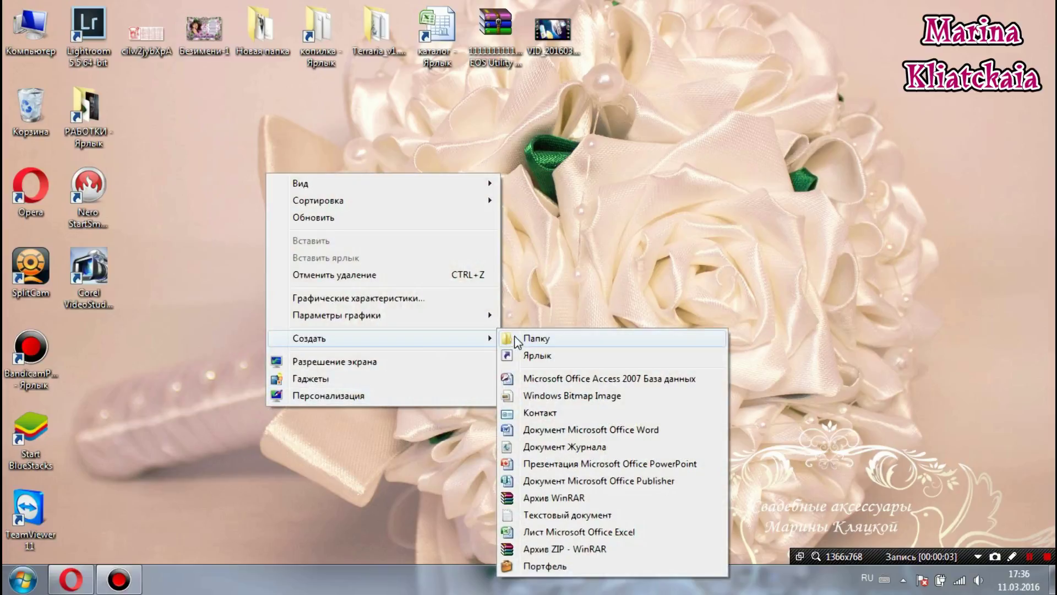
left_click(518, 340)
type("ш")
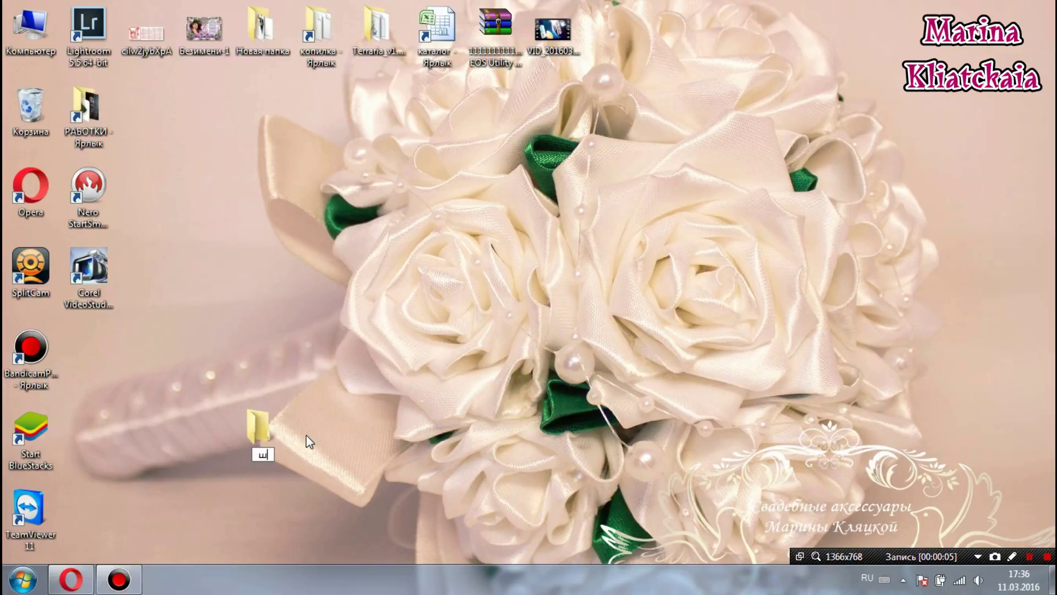
type("тамп")
key("Return")
left_click_drag(257, 444, 199, 363)
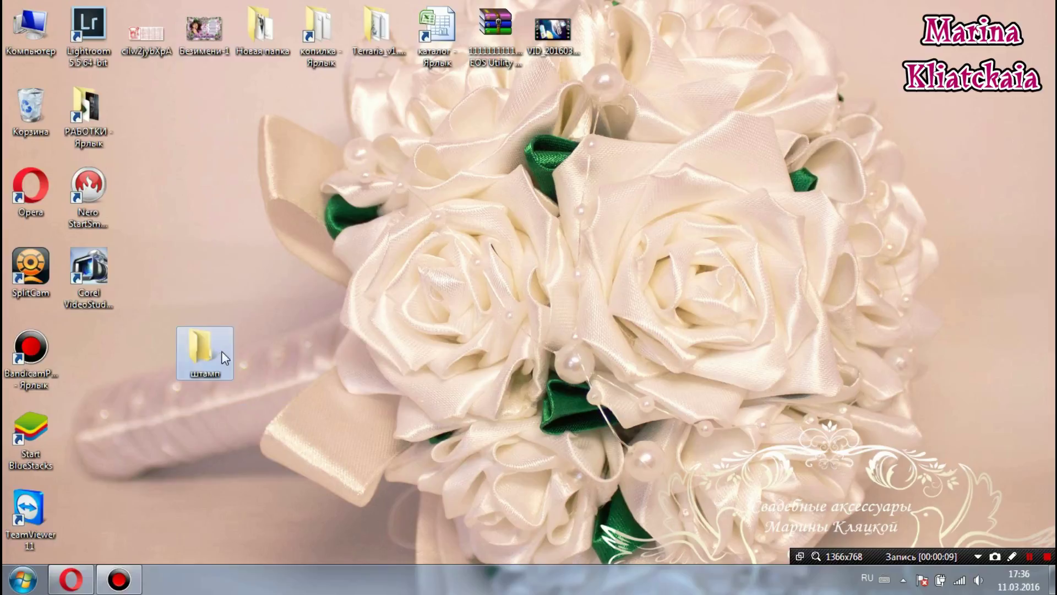
left_click(64, 587)
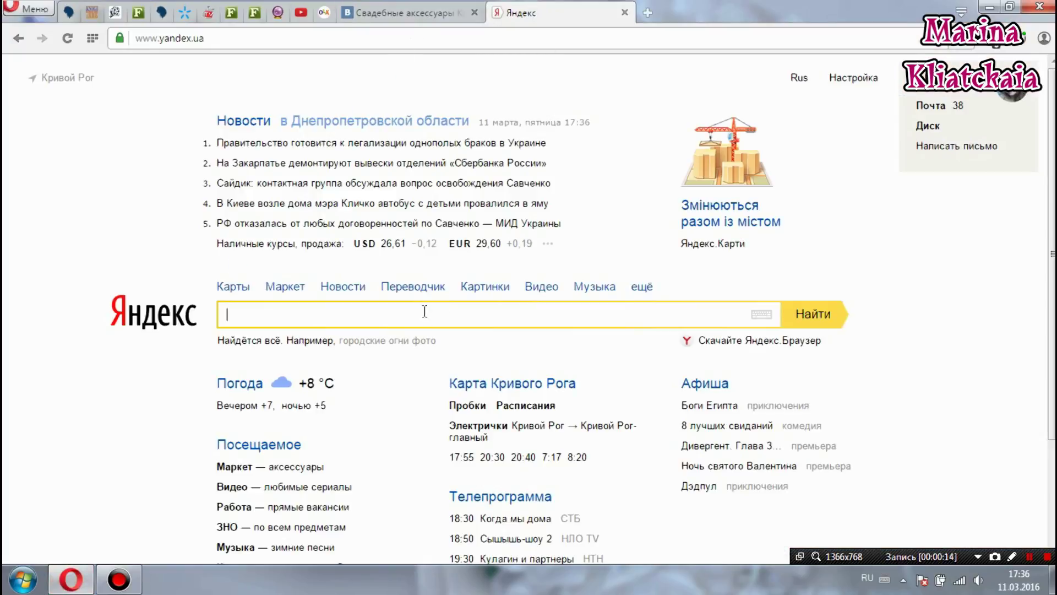
Search Yandex for 'ажурная рамка png' and open the Картинки image results.
type("а")
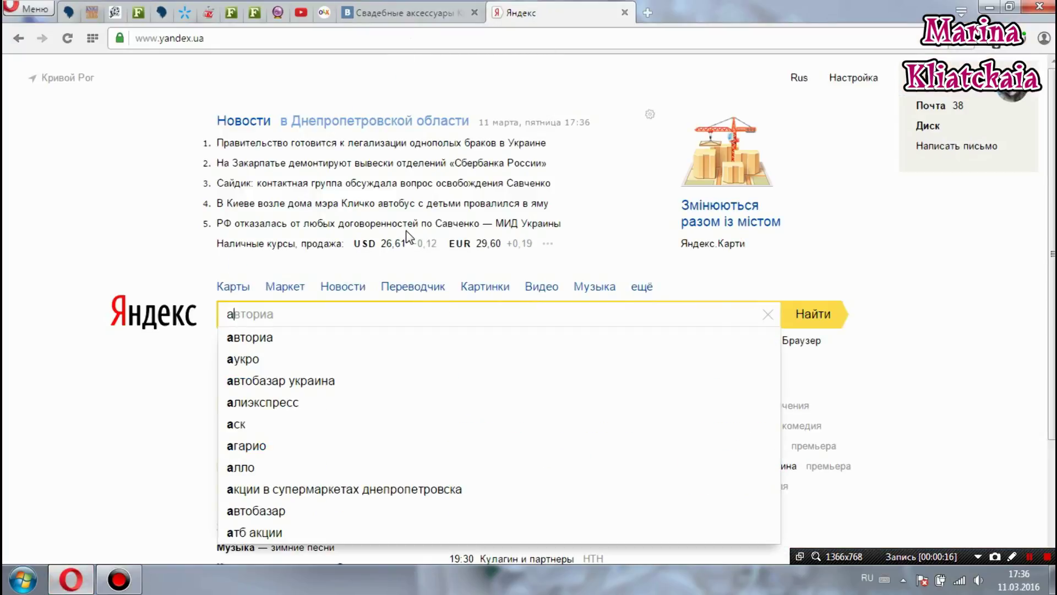
type("э")
key("BackSpace")
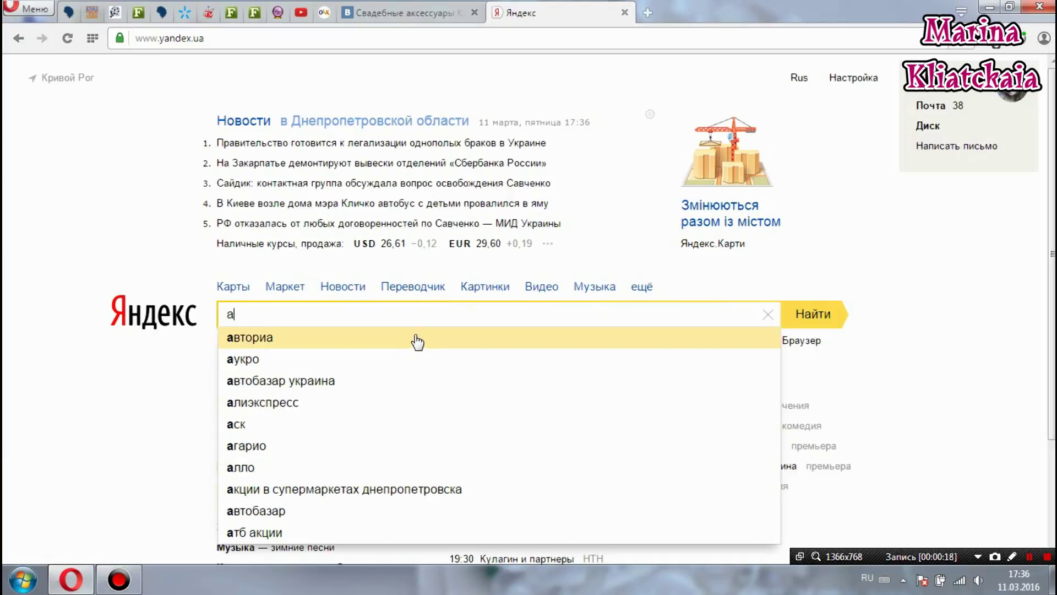
type("журн")
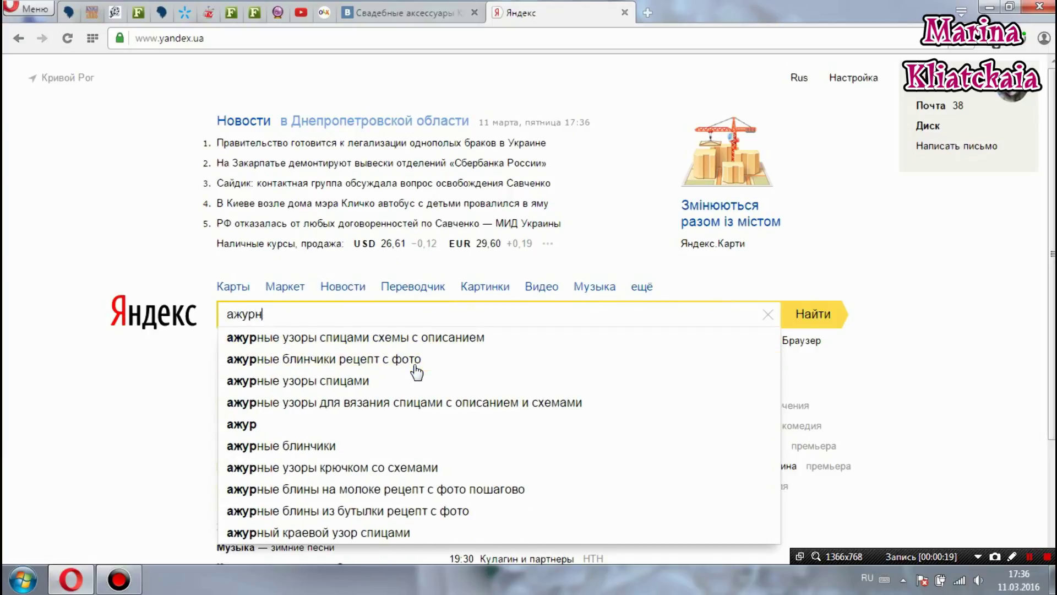
type("в")
key("BackSpace")
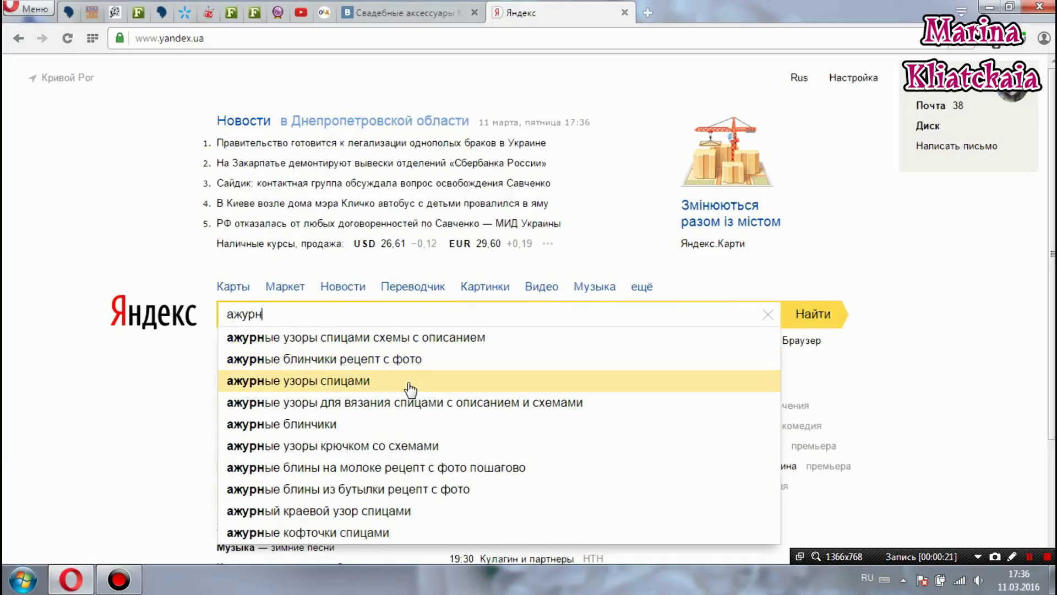
type("ая р")
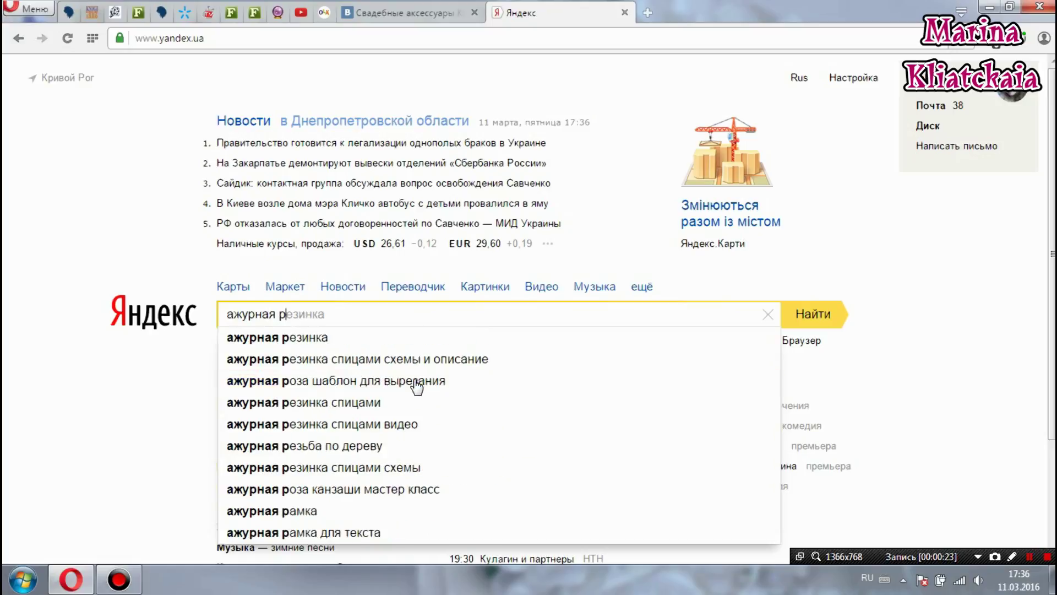
type("амка")
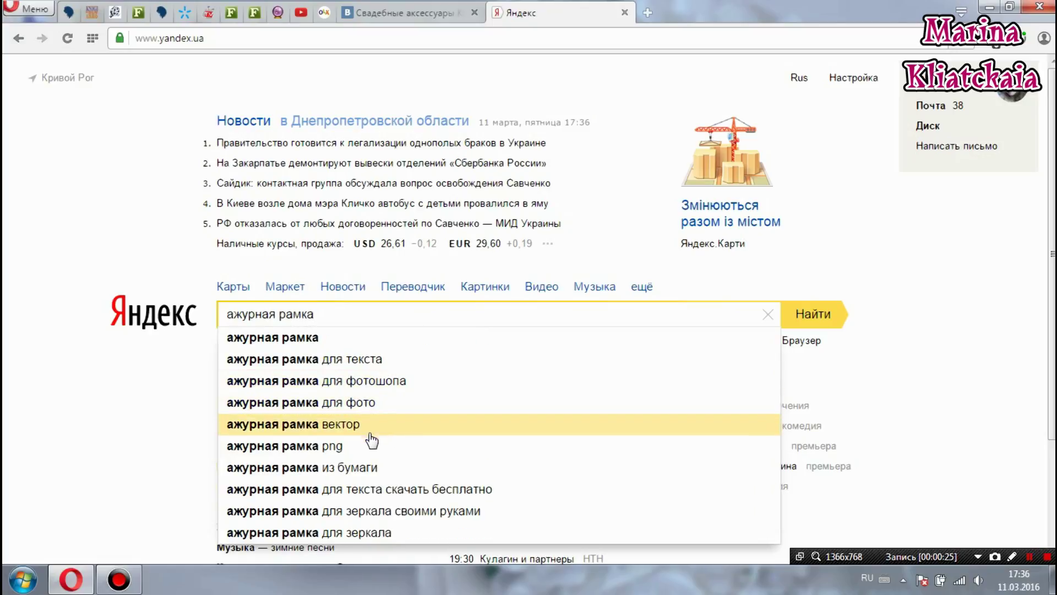
left_click(355, 449)
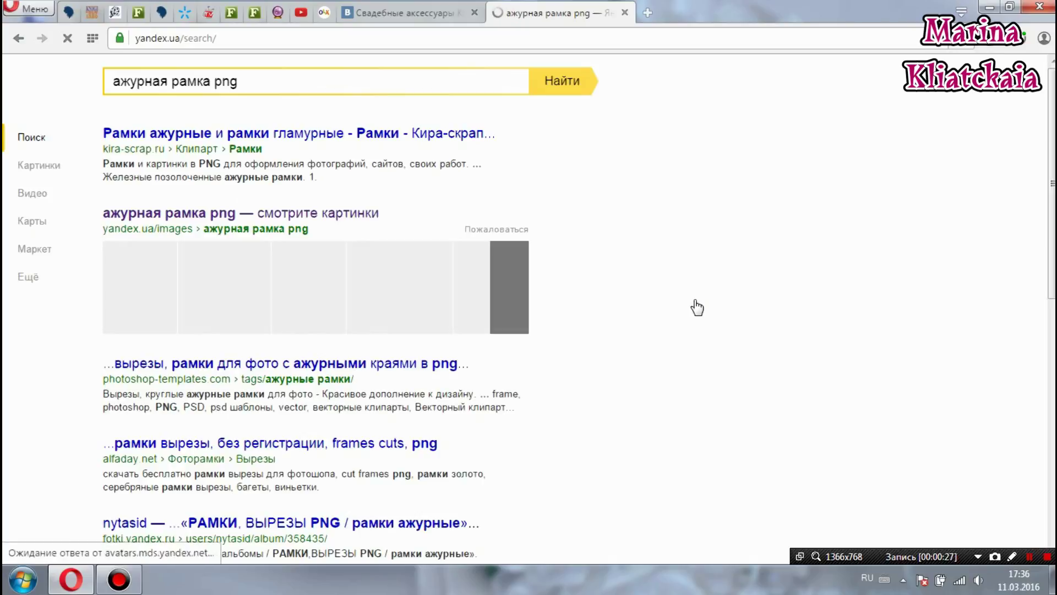
left_click(46, 181)
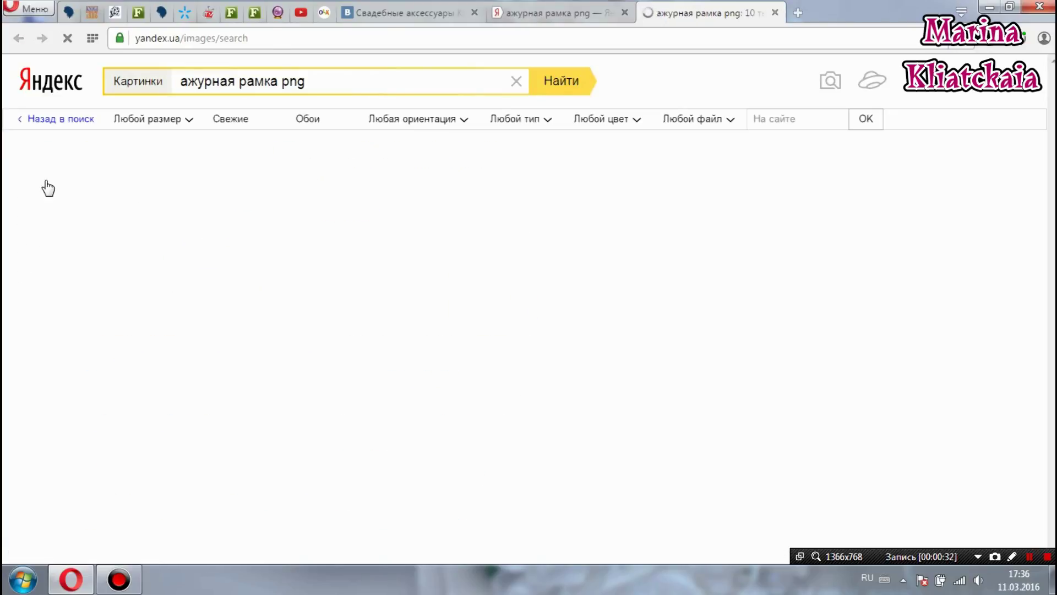
mouse_move(87, 215)
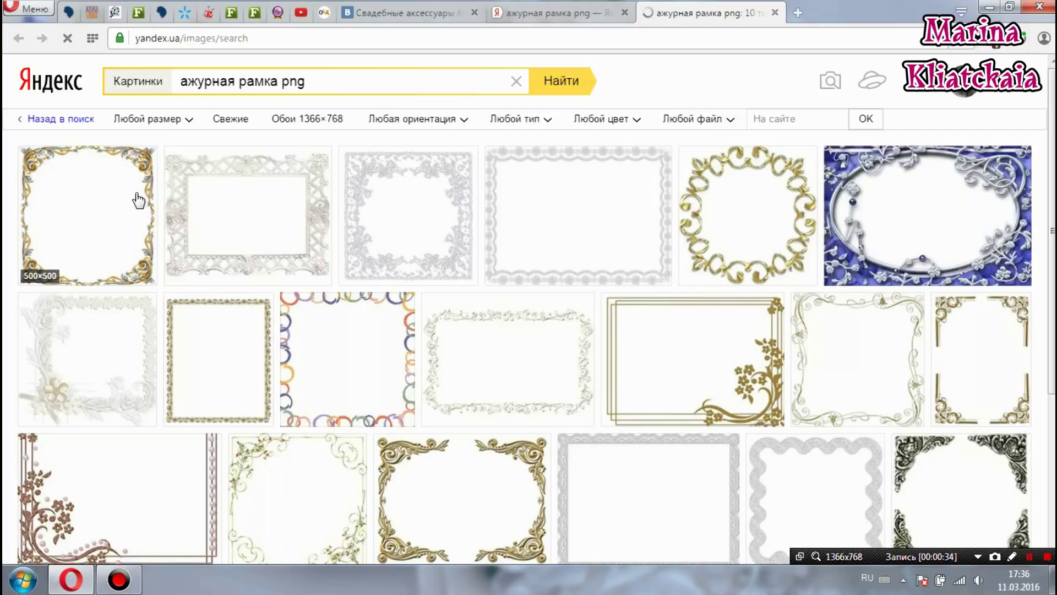
Find the VictoriA gold frame and open its 800×557 version.
scroll(573, 242, "down", 1)
scroll(572, 251, "down", 3)
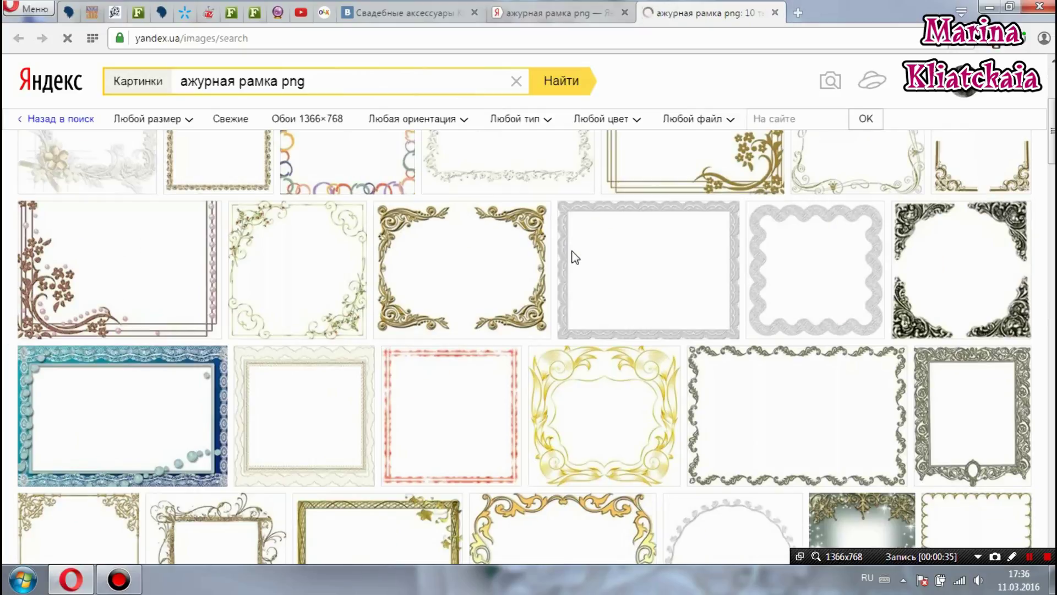
scroll(564, 272, "down", 1)
scroll(560, 275, "down", 1)
scroll(550, 341, "down", 1)
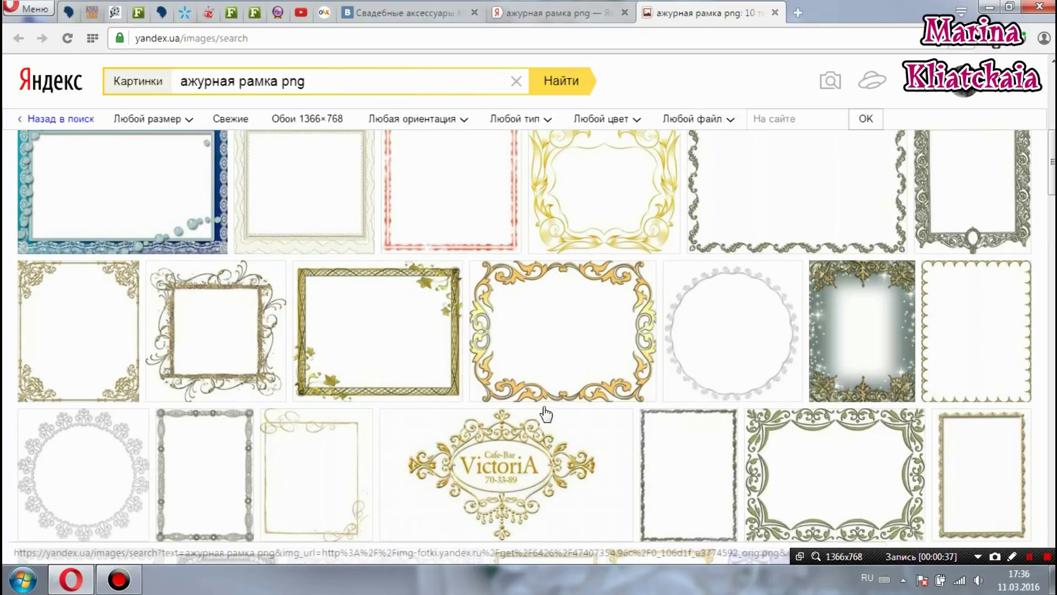
left_click(544, 468)
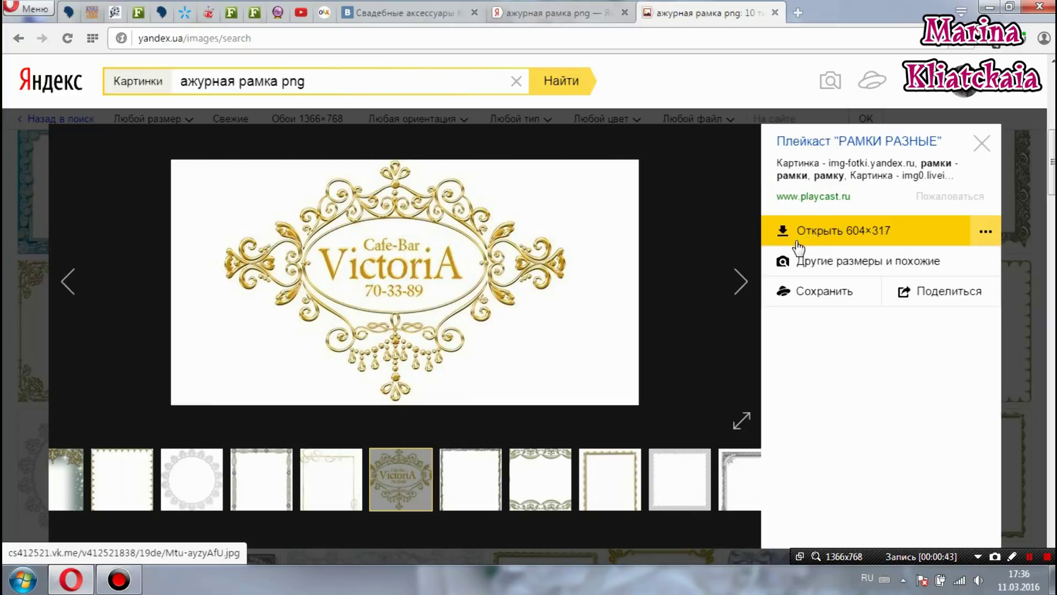
left_click(987, 238)
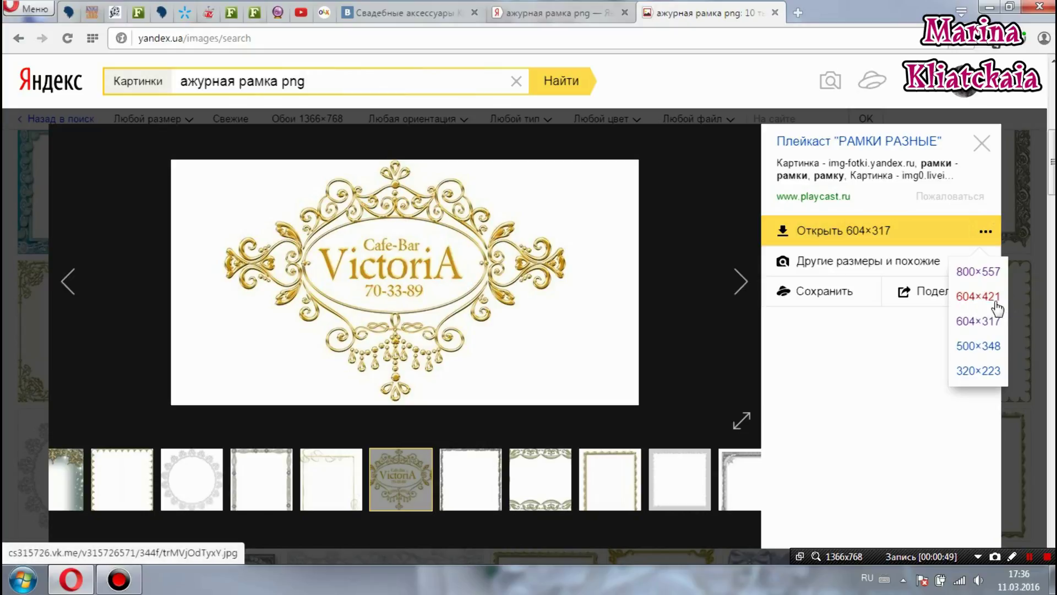
left_click(979, 300)
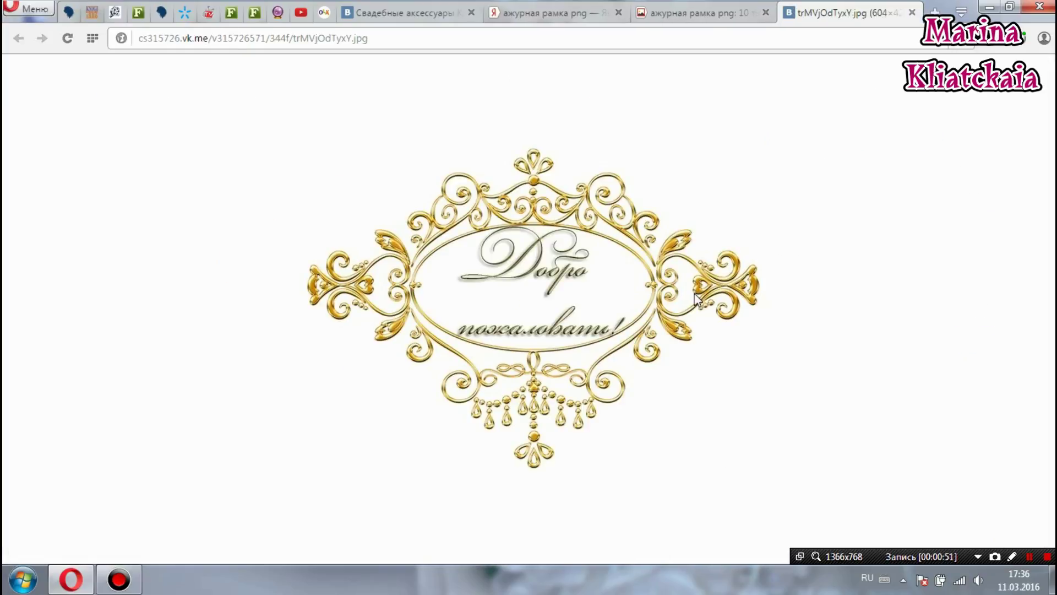
left_click(911, 13)
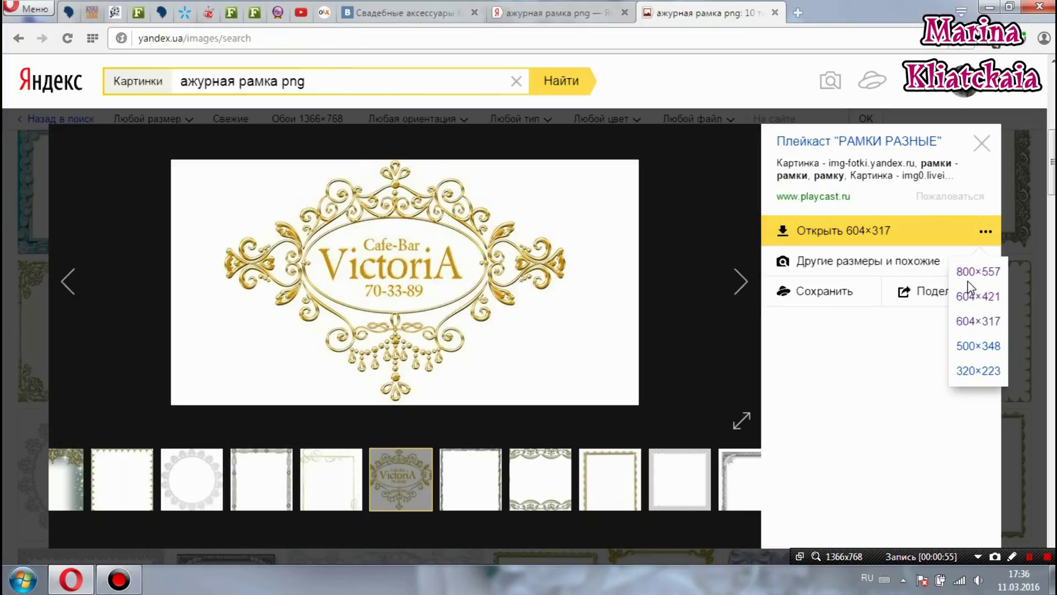
left_click(970, 275)
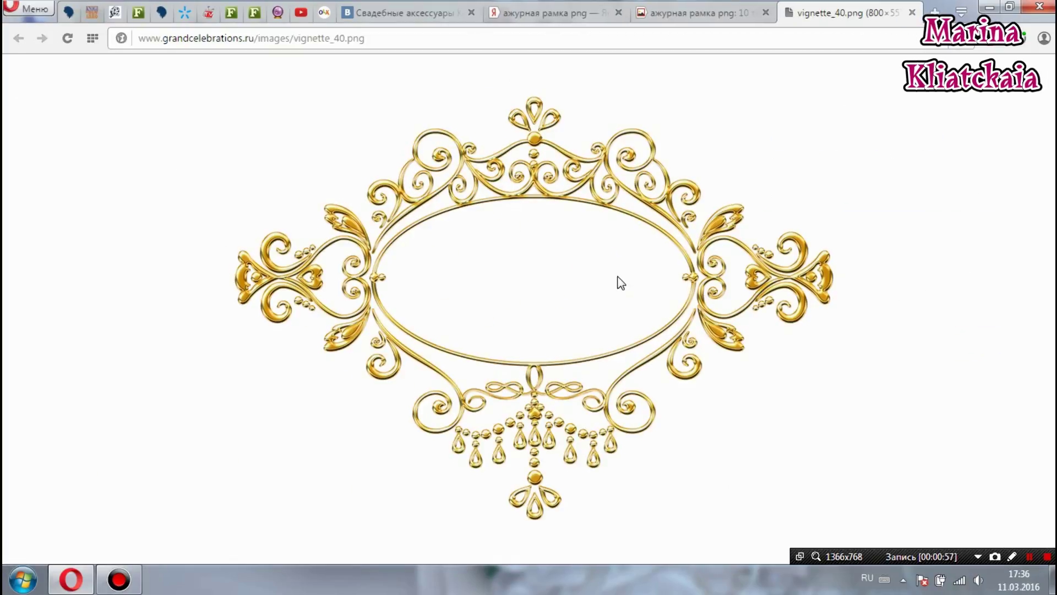
Save the frame as vignette_40.png into Desktop > штамп and close its tab.
right_click(620, 282)
right_click(540, 253)
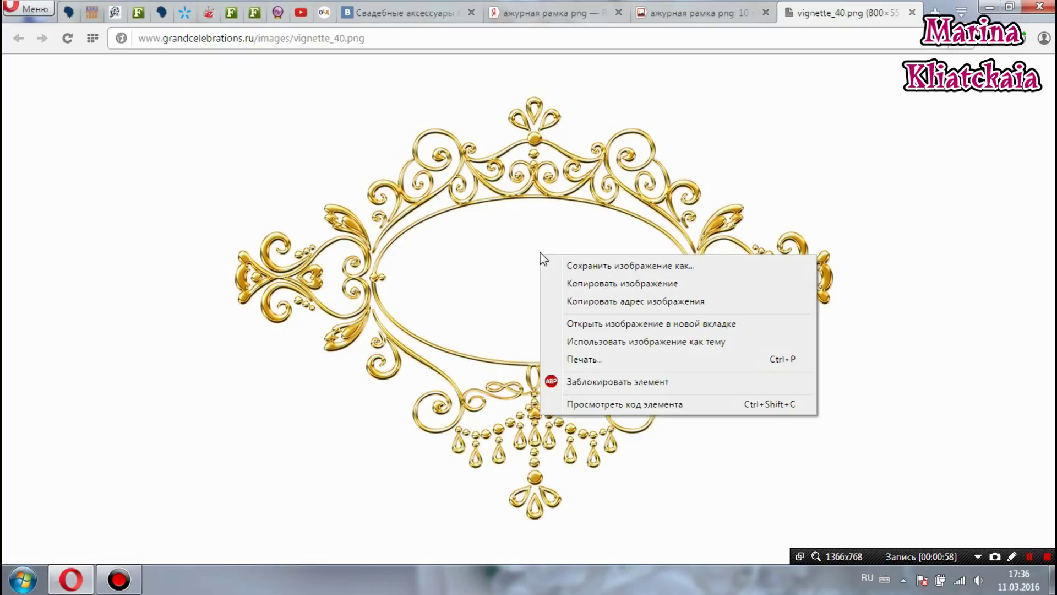
left_click(606, 265)
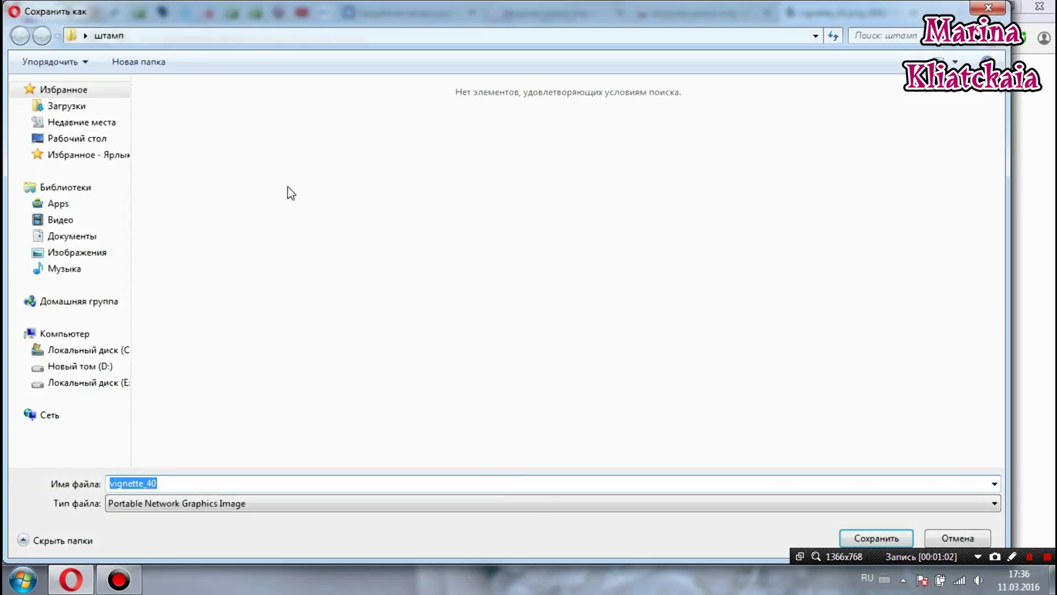
left_click(73, 142)
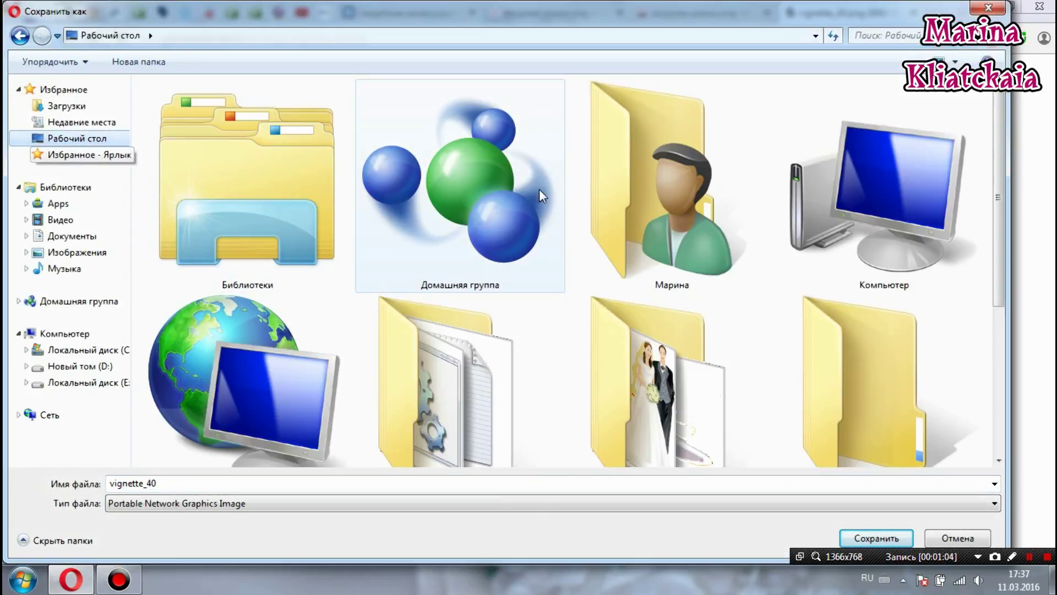
scroll(892, 314, "down", 1)
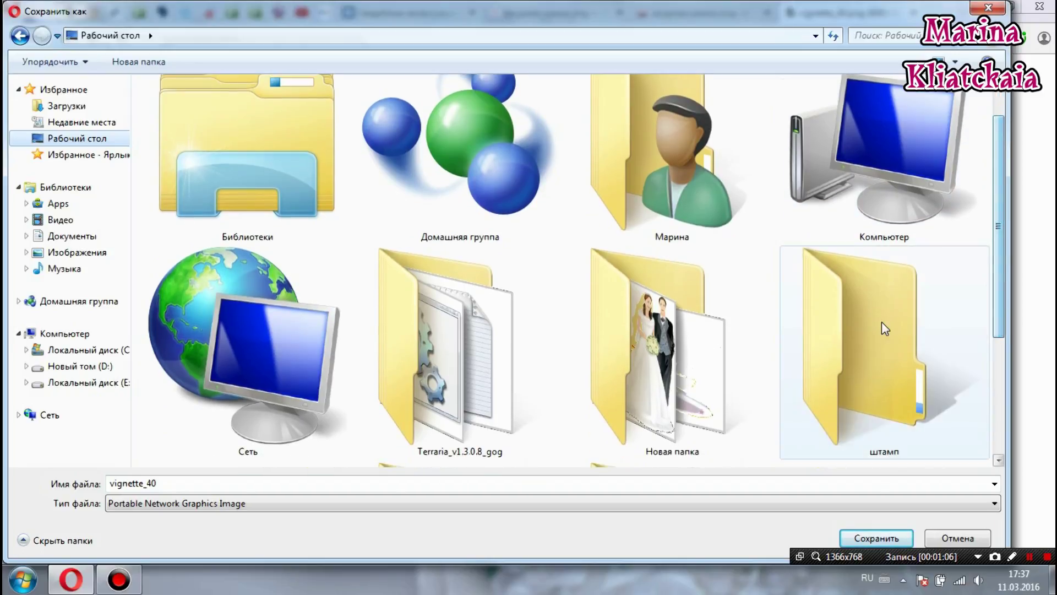
left_click(881, 323)
left_click(889, 537)
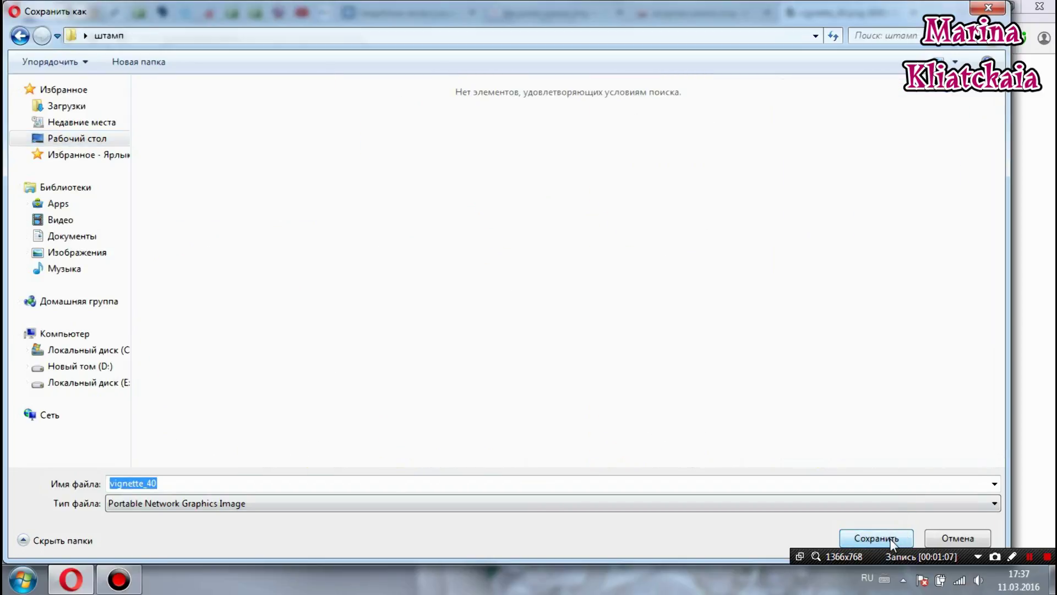
left_click(890, 538)
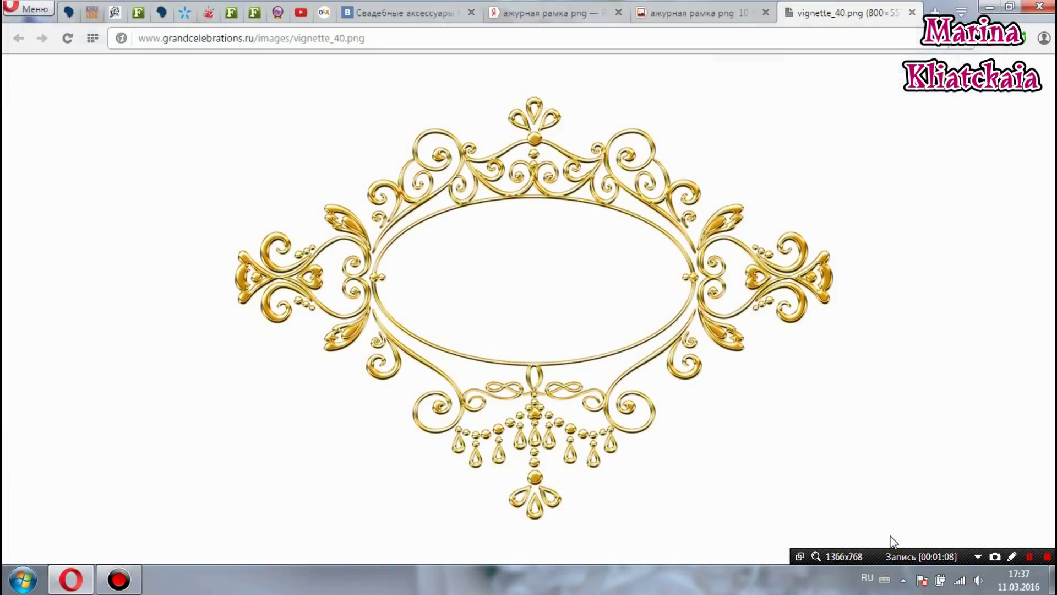
left_click(911, 12)
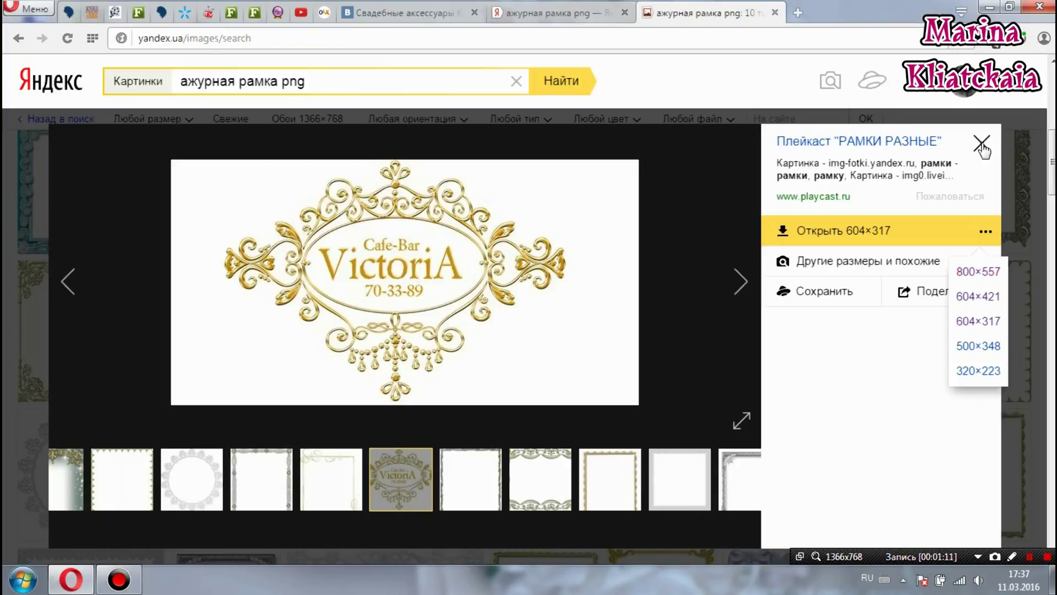
Find the golden square ornate frame and open its 699×608 version.
left_click(982, 144)
scroll(517, 295, "down", 3)
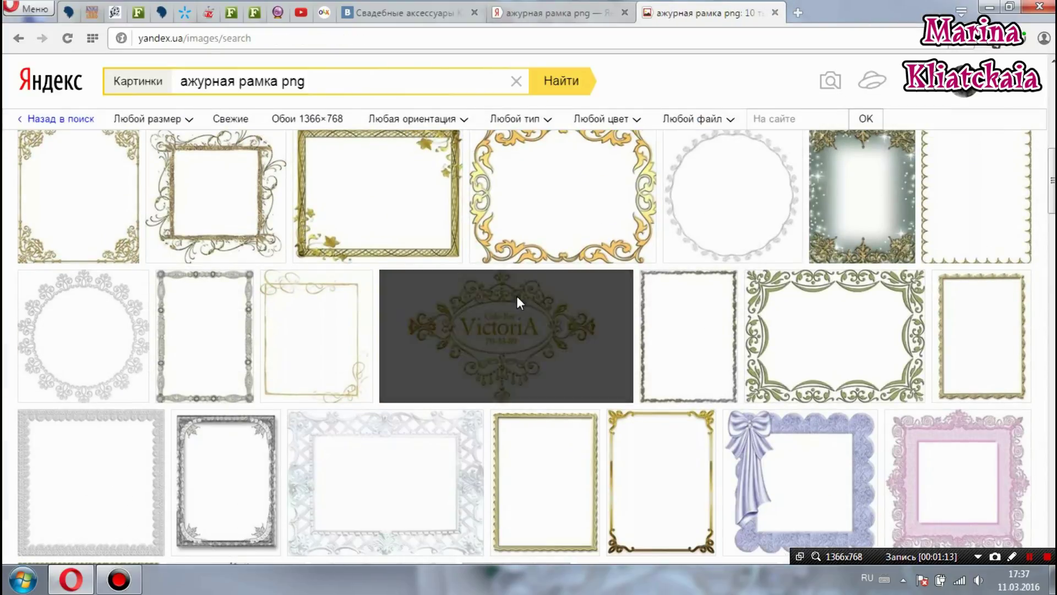
scroll(512, 300, "down", 1)
scroll(513, 306, "down", 3)
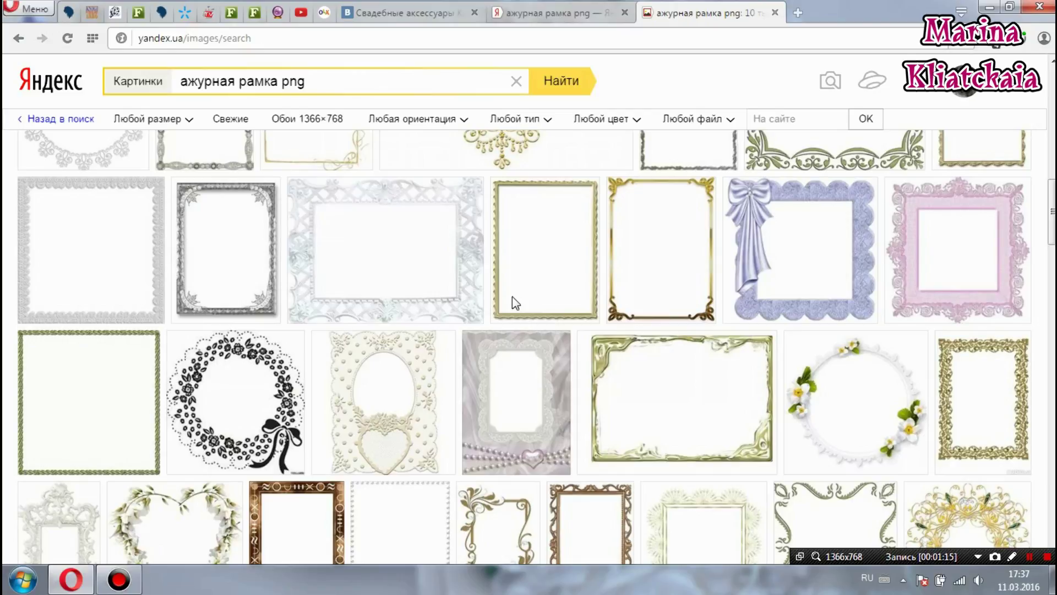
scroll(513, 300, "down", 2)
scroll(512, 302, "down", 2)
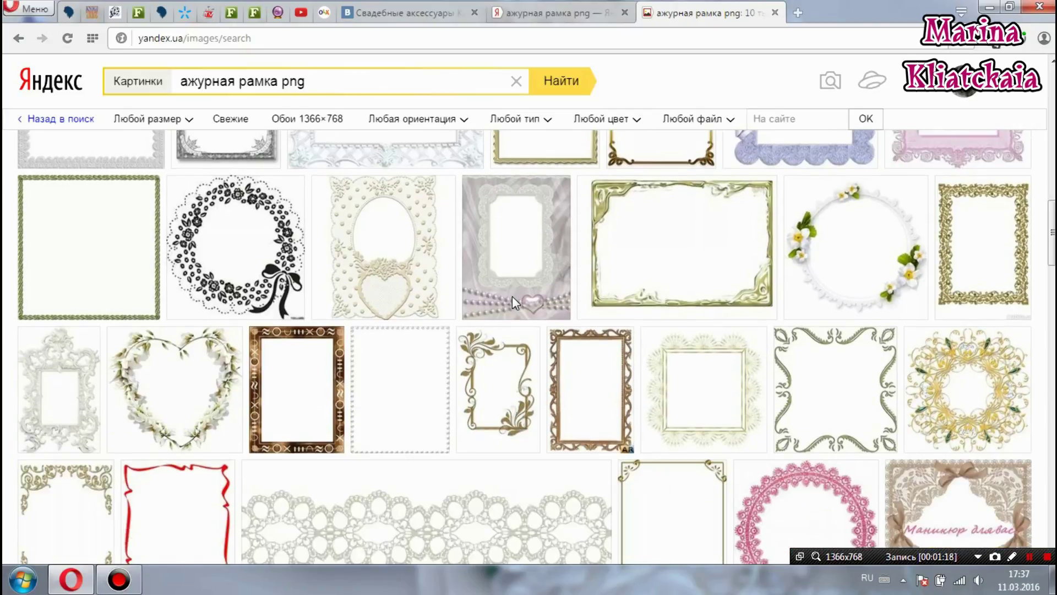
scroll(512, 302, "down", 2)
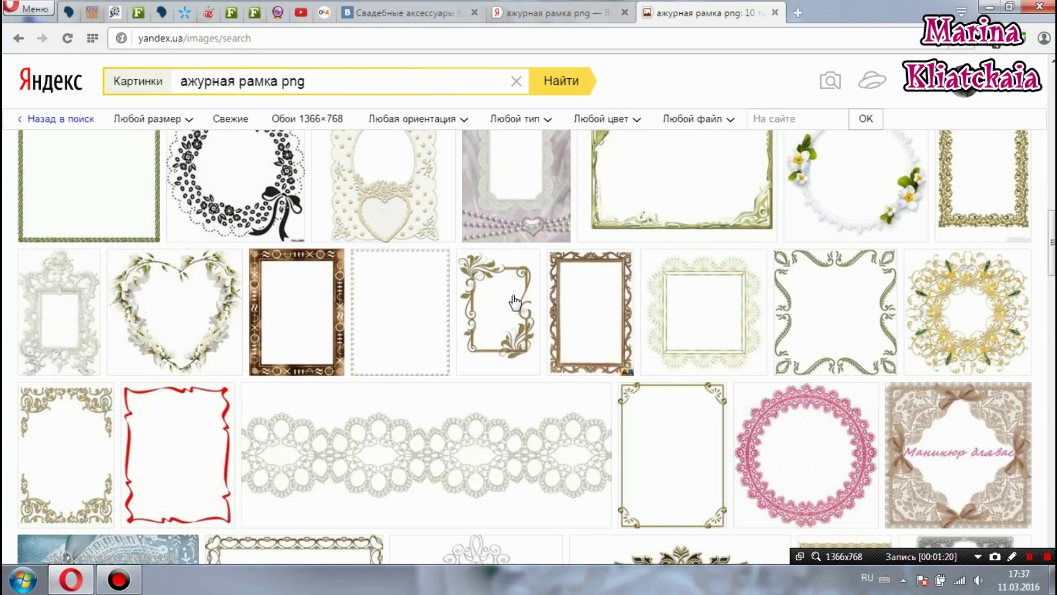
scroll(513, 301, "down", 1)
scroll(513, 300, "down", 2)
scroll(513, 301, "down", 2)
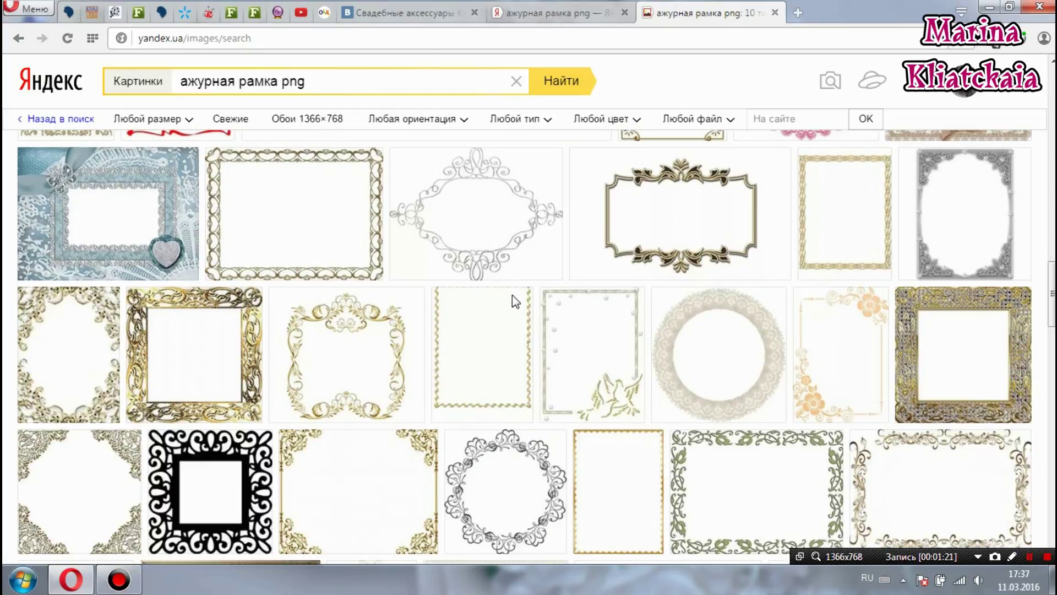
left_click(350, 345)
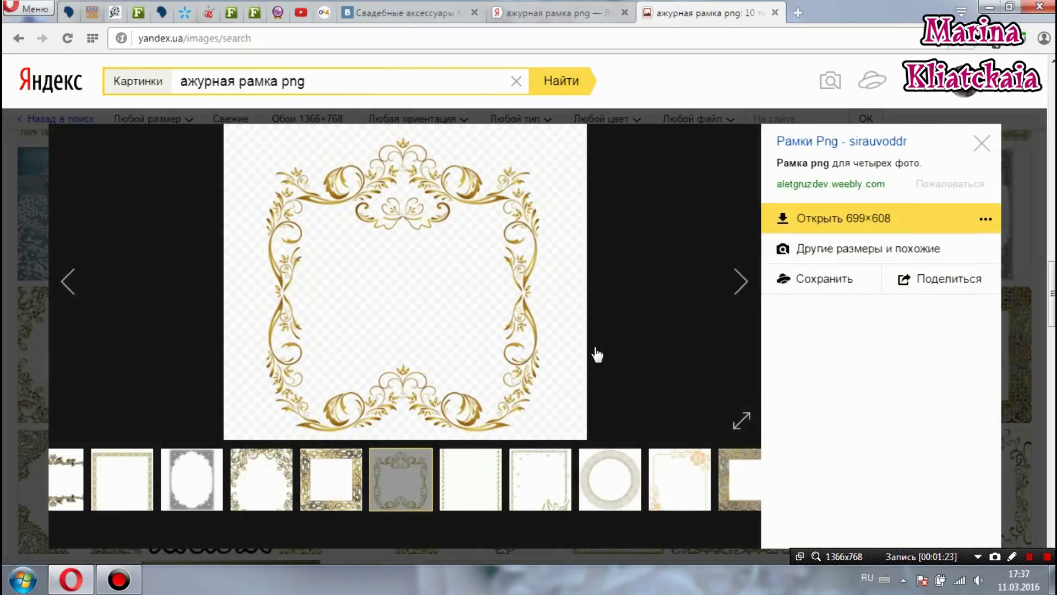
left_click(985, 222)
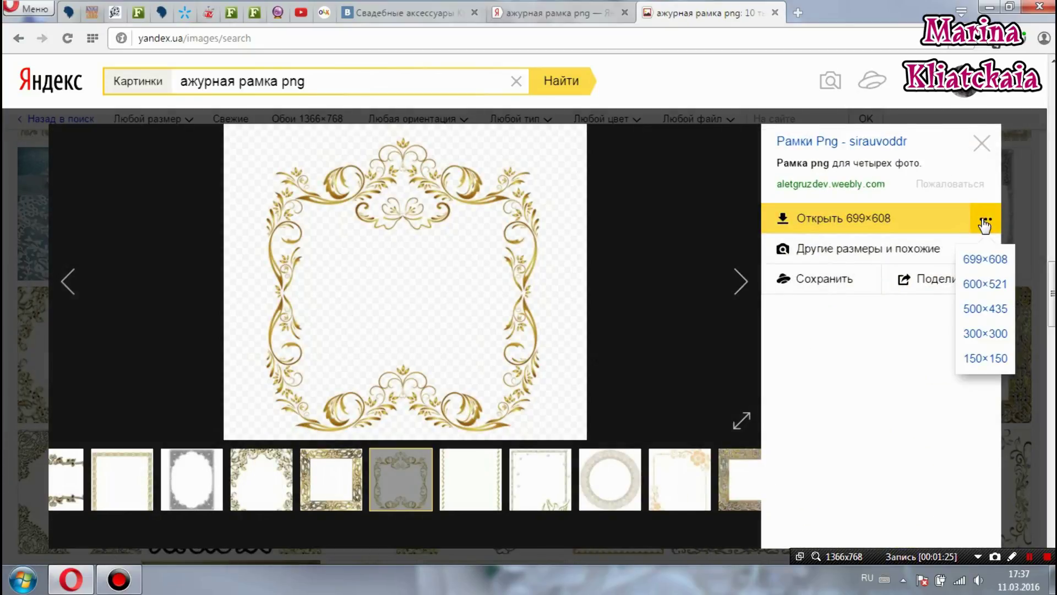
left_click(987, 264)
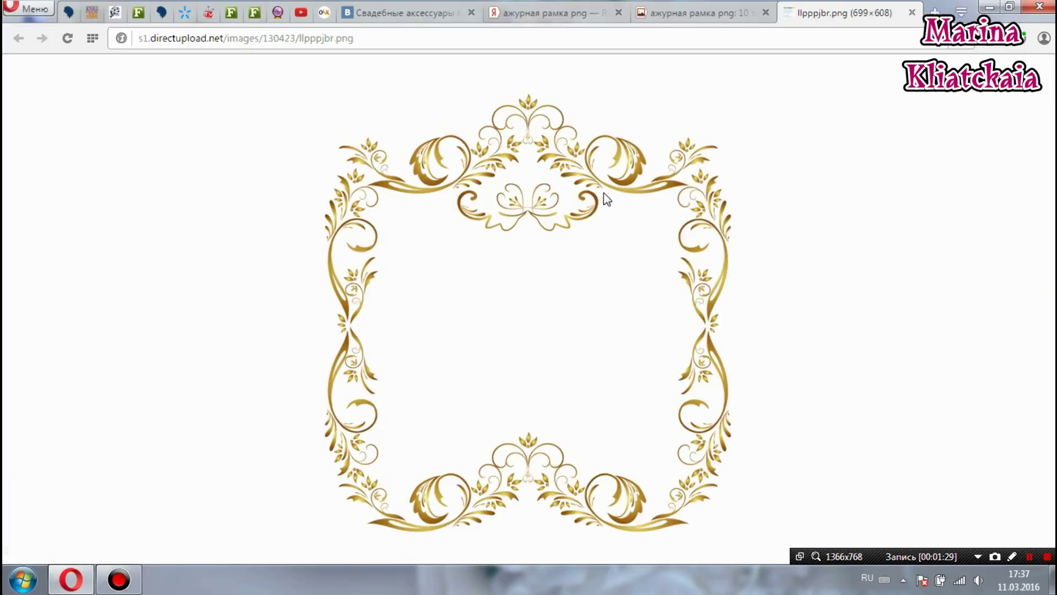
Save it as llppjbr.png into штамп, then return to the frame results.
right_click(604, 193)
left_click(788, 213)
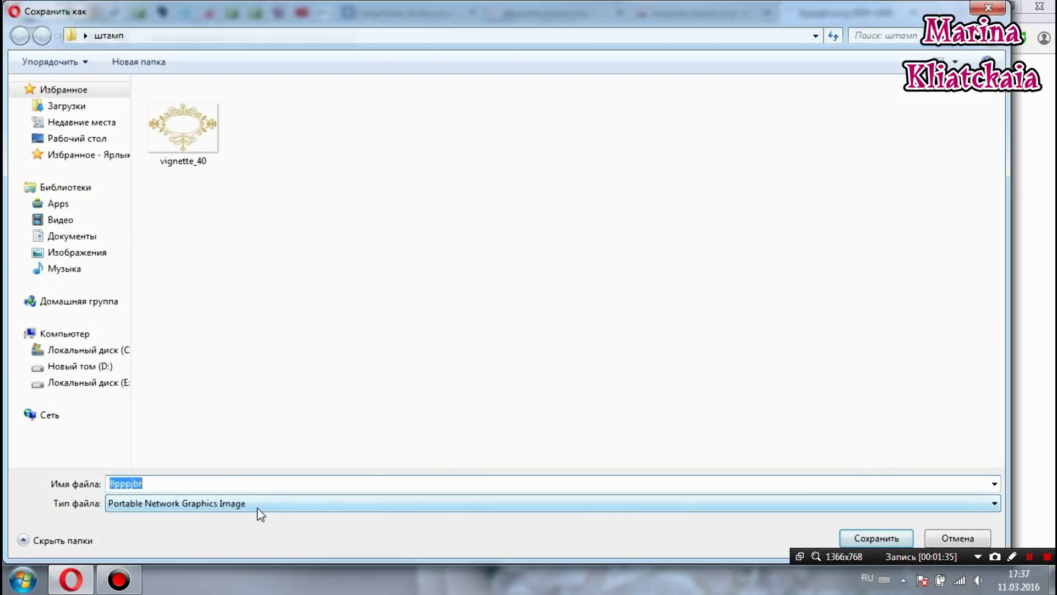
left_click(866, 543)
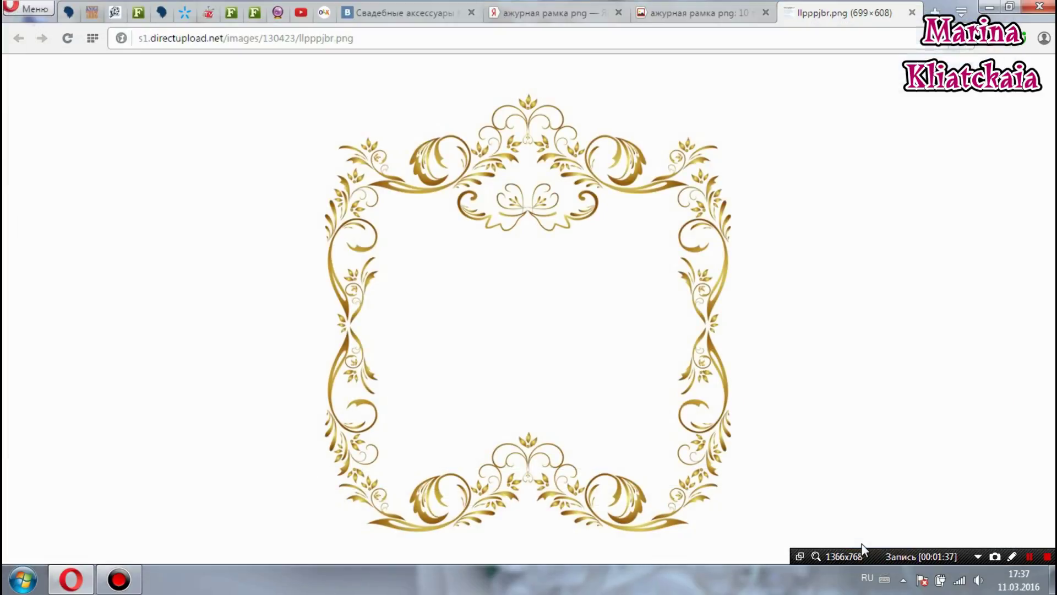
left_click(912, 12)
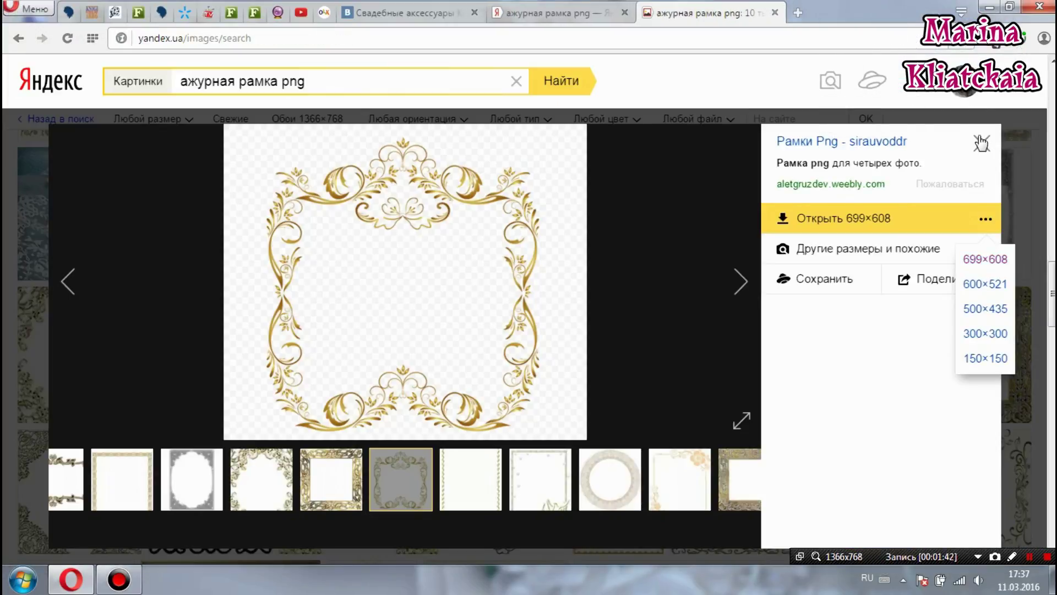
left_click(981, 142)
scroll(770, 237, "down", 3)
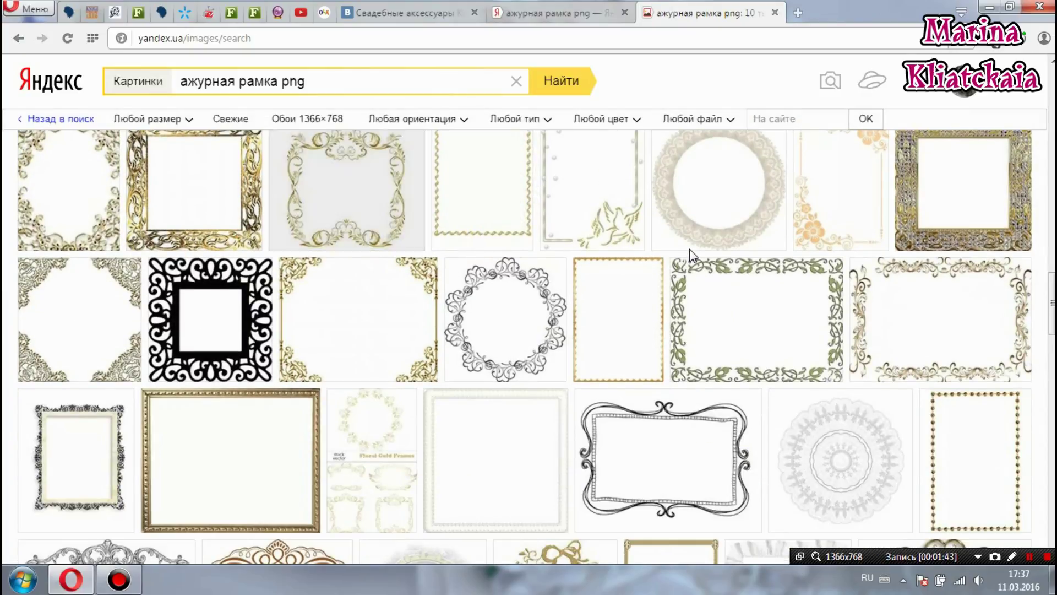
scroll(690, 270, "down", 3)
Open the golden ornate oval frame at its 550×410 size.
scroll(537, 326, "down", 2)
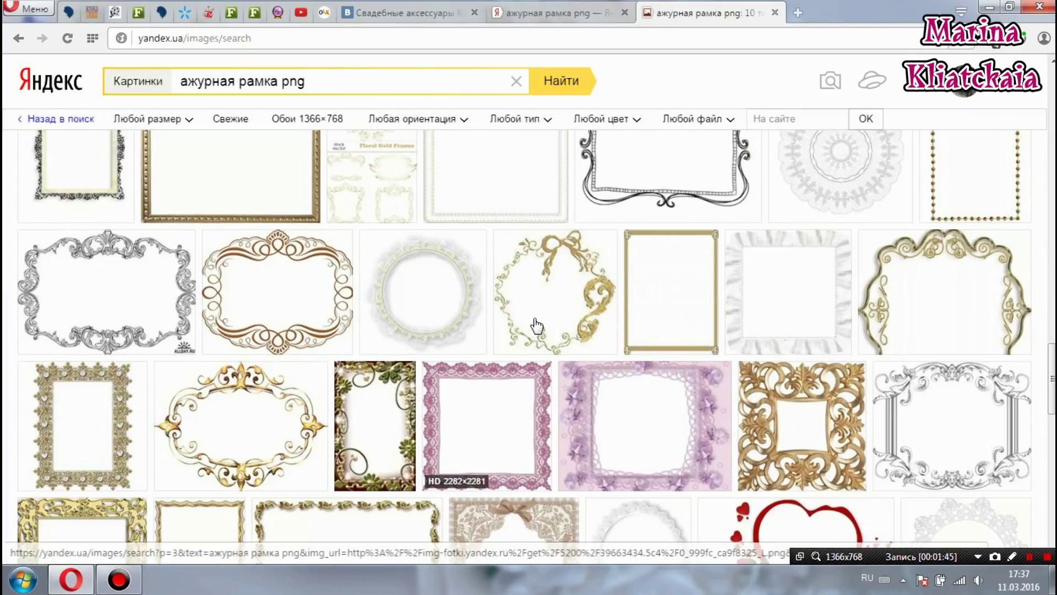
left_click(537, 317)
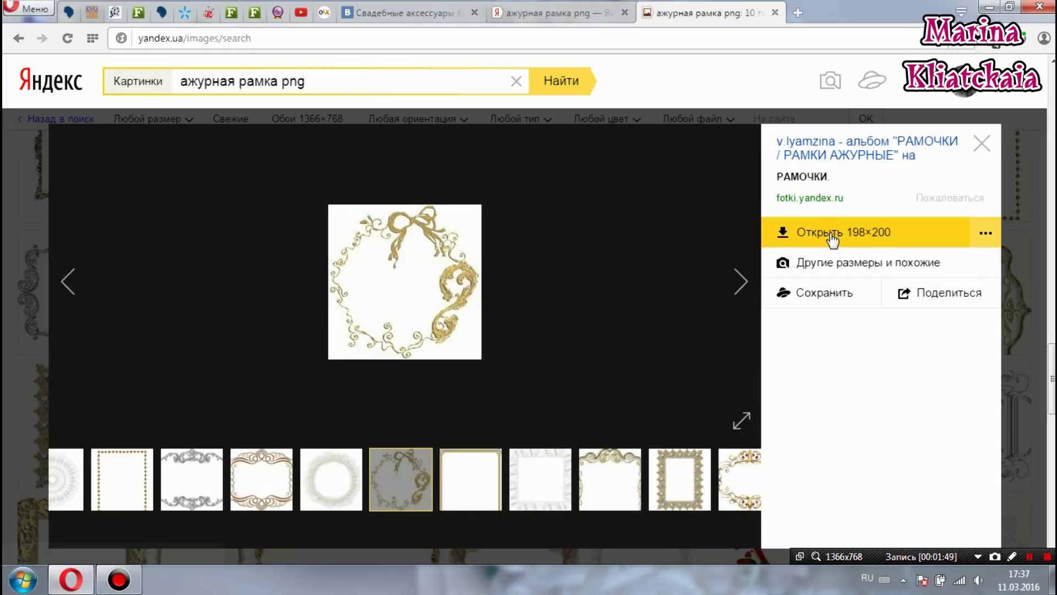
left_click(740, 479)
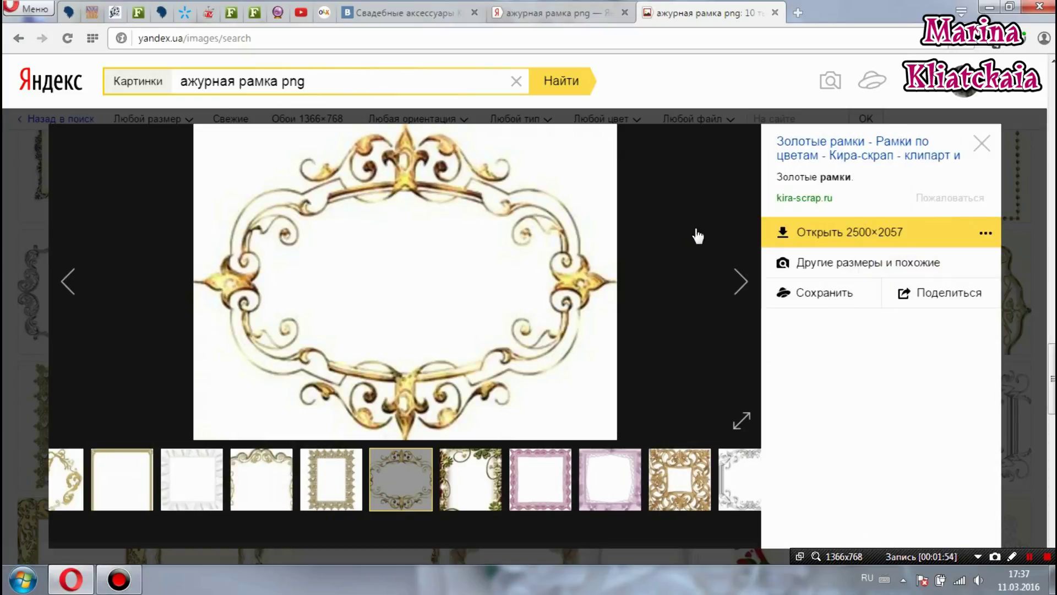
left_click(986, 233)
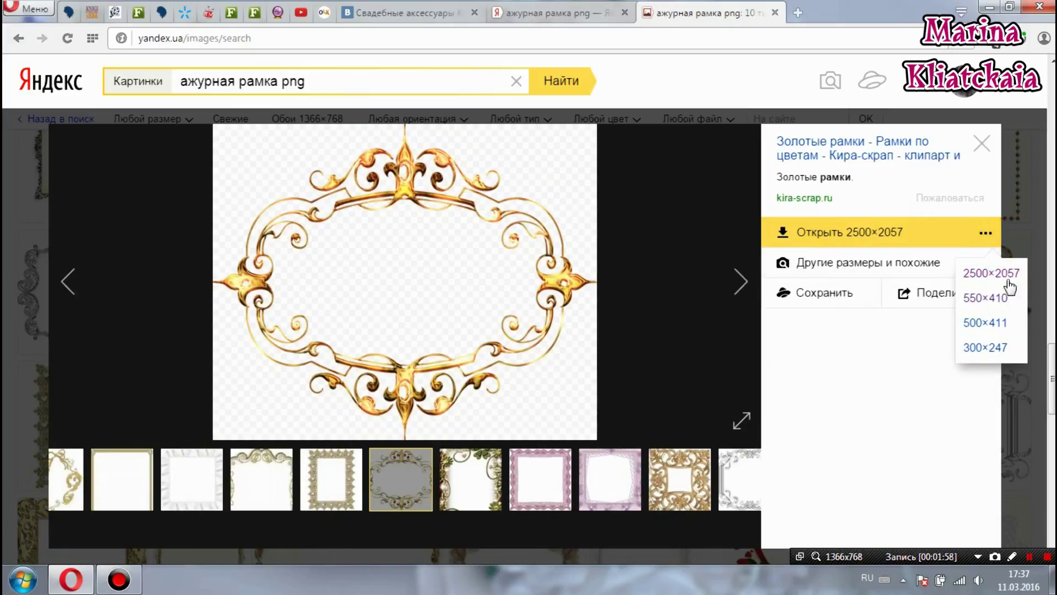
left_click(986, 298)
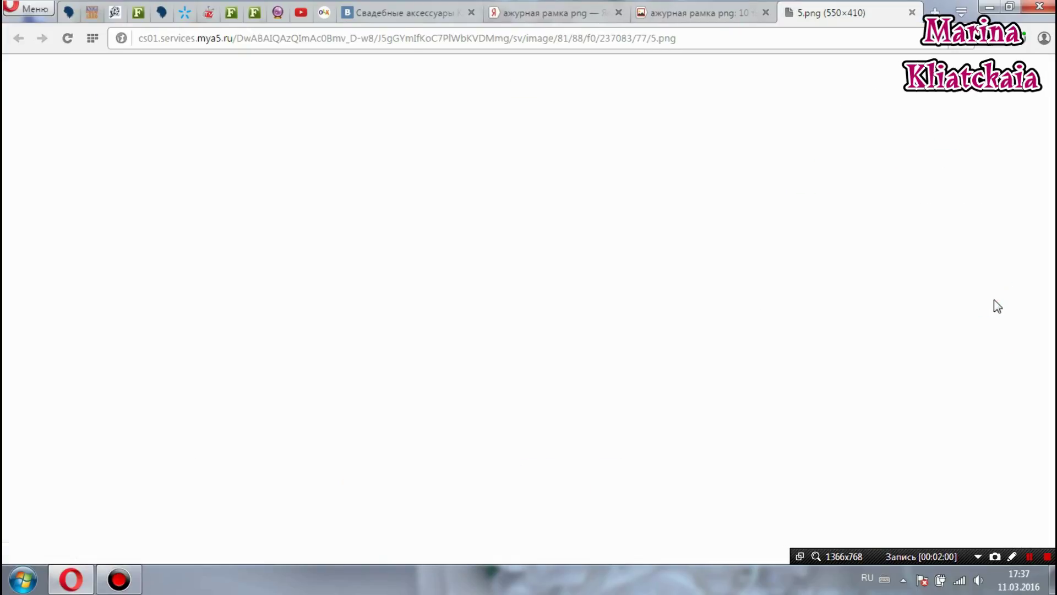
Save the oval frame as 5.png into штамп and close its tab.
right_click(586, 222)
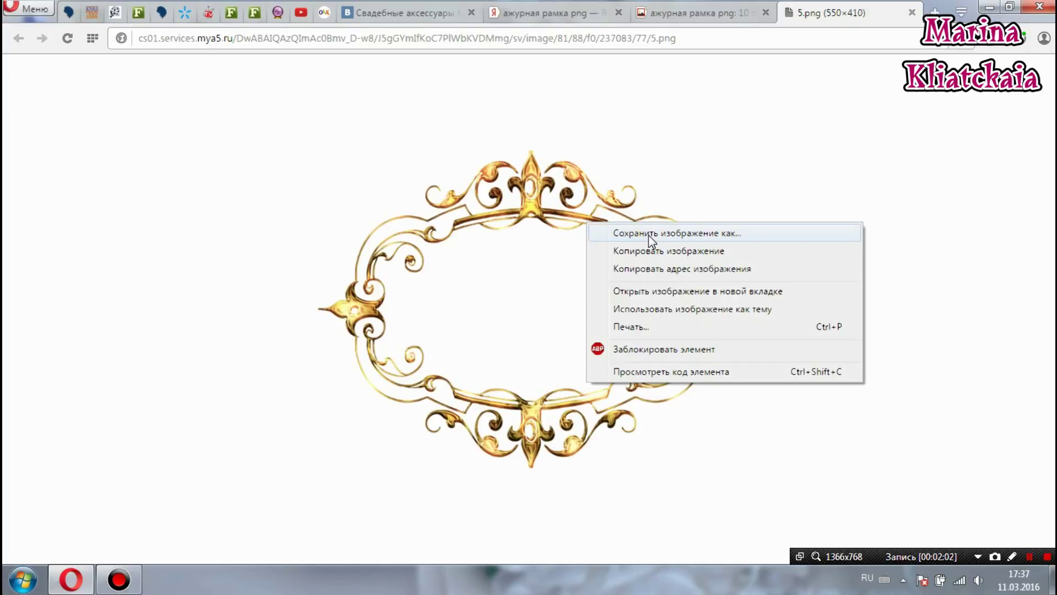
left_click(651, 230)
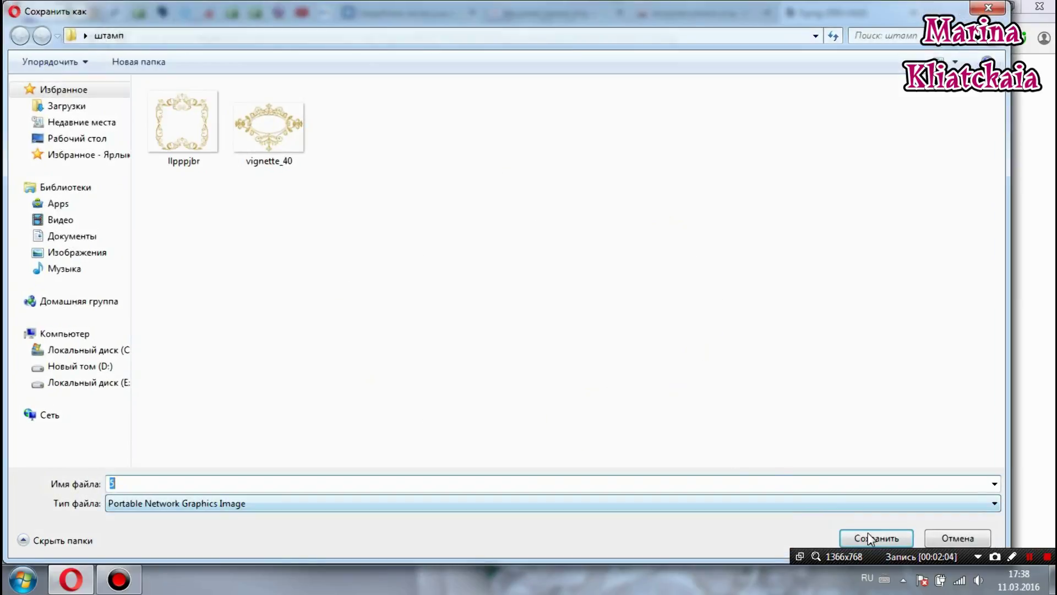
left_click(873, 536)
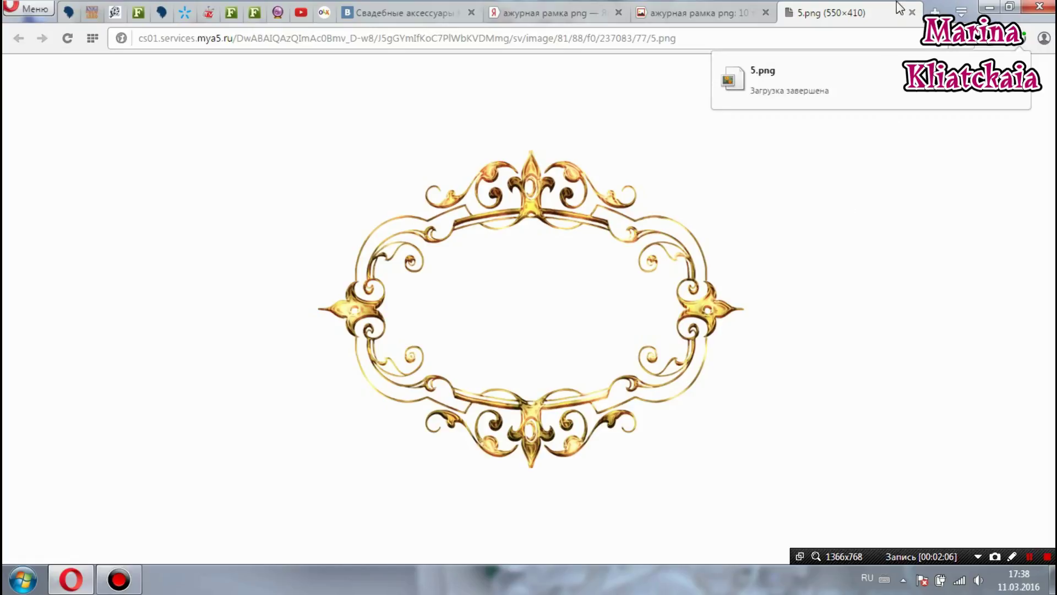
left_click(912, 12)
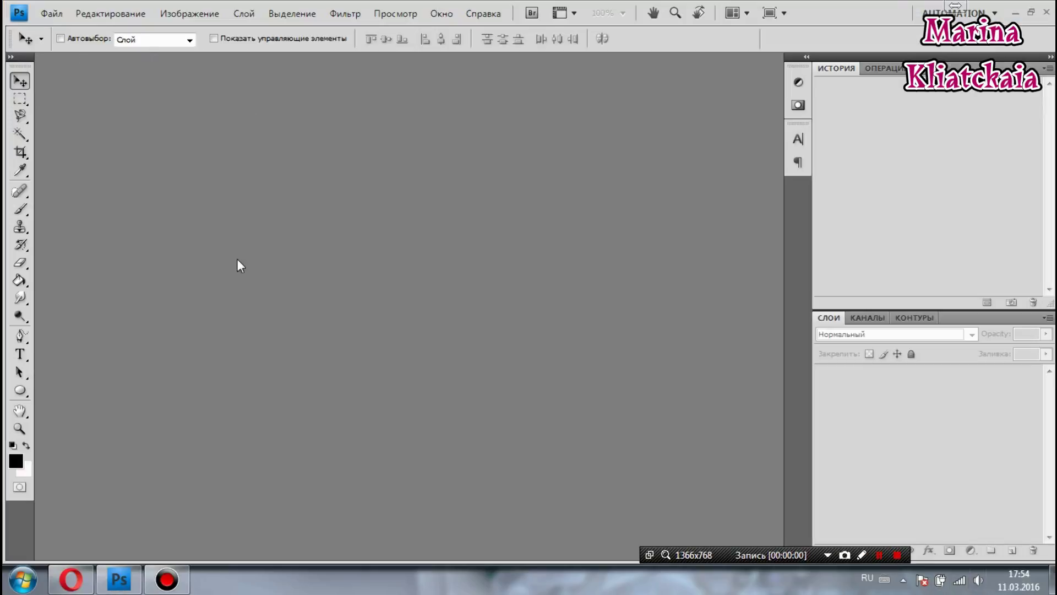
Open 5.png from the штамп folder with File > Open.
left_click(48, 15)
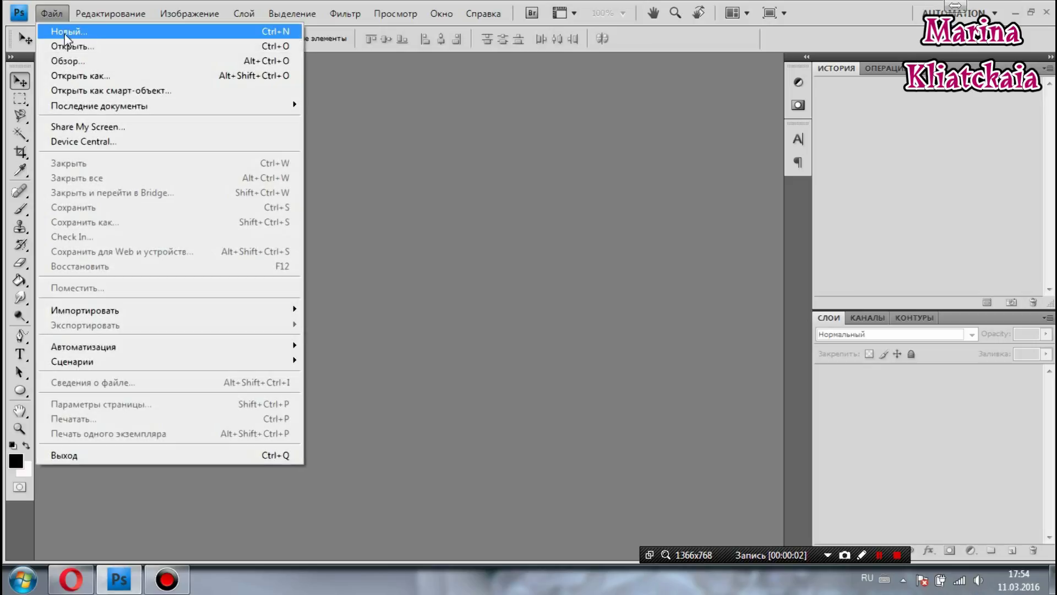
left_click(129, 54)
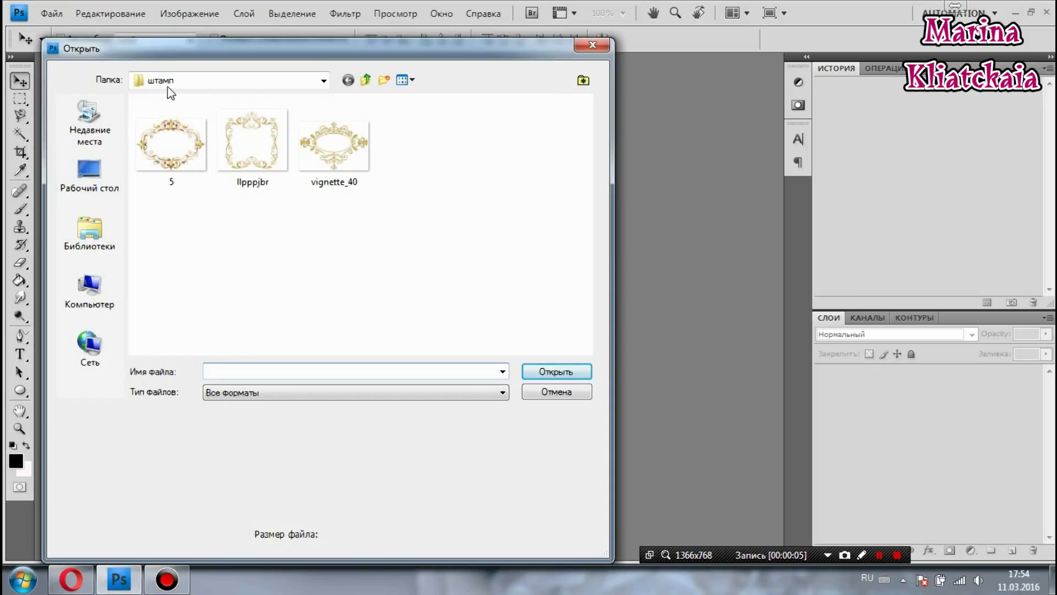
left_click(878, 555)
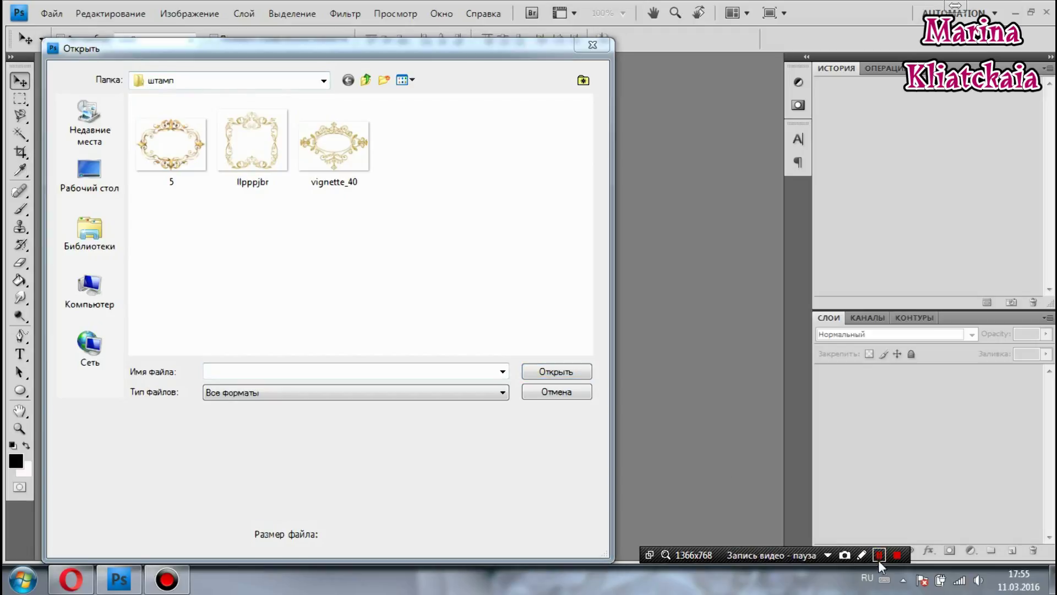
left_click(185, 161)
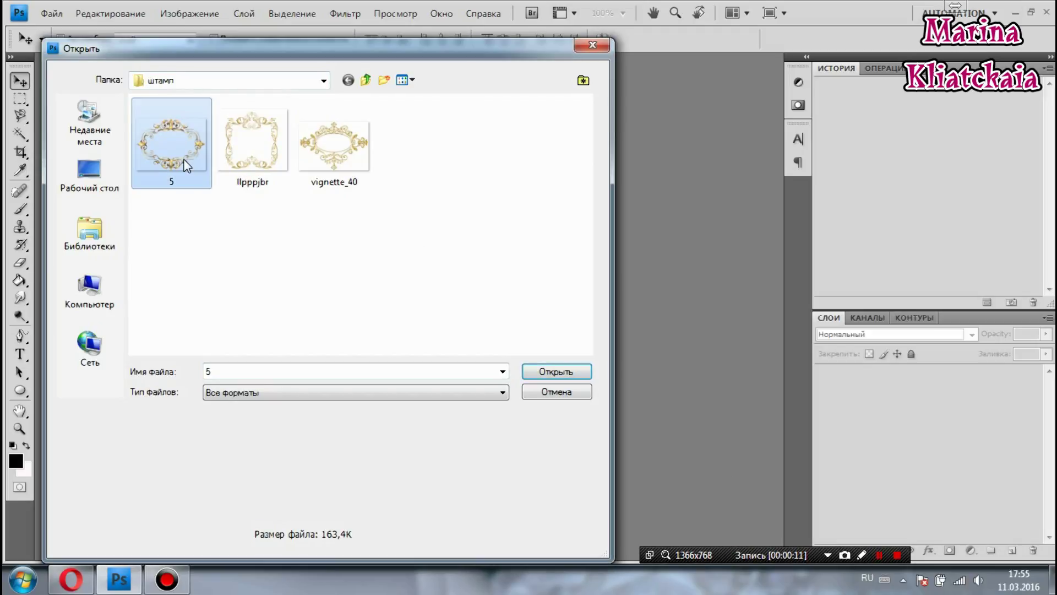
left_click(574, 375)
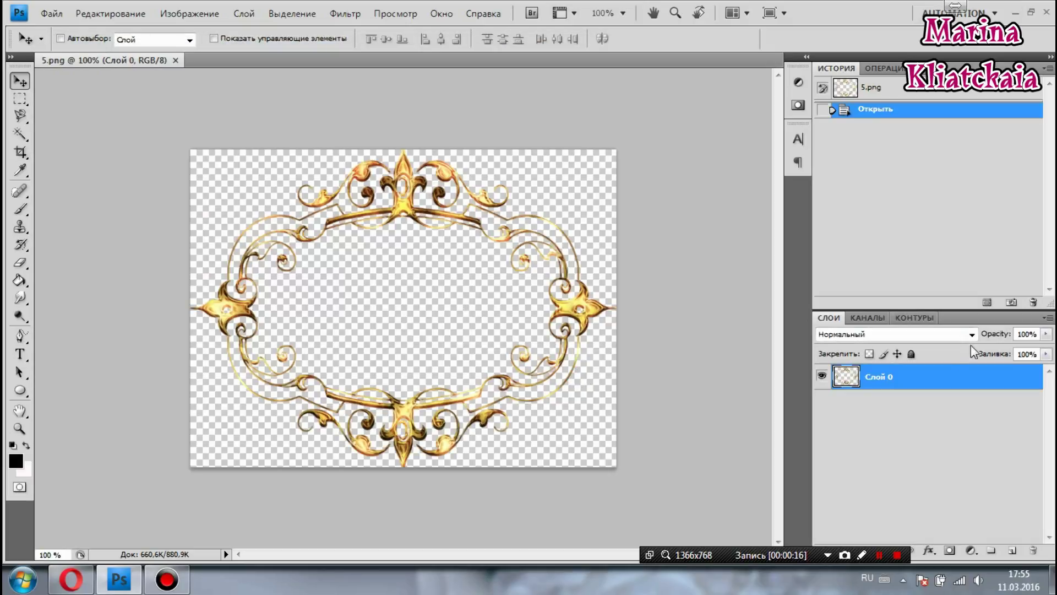
Add a new layer, fill it black with the Paint Bucket, and place it beneath the frame layer.
left_click(243, 19)
mouse_move(259, 32)
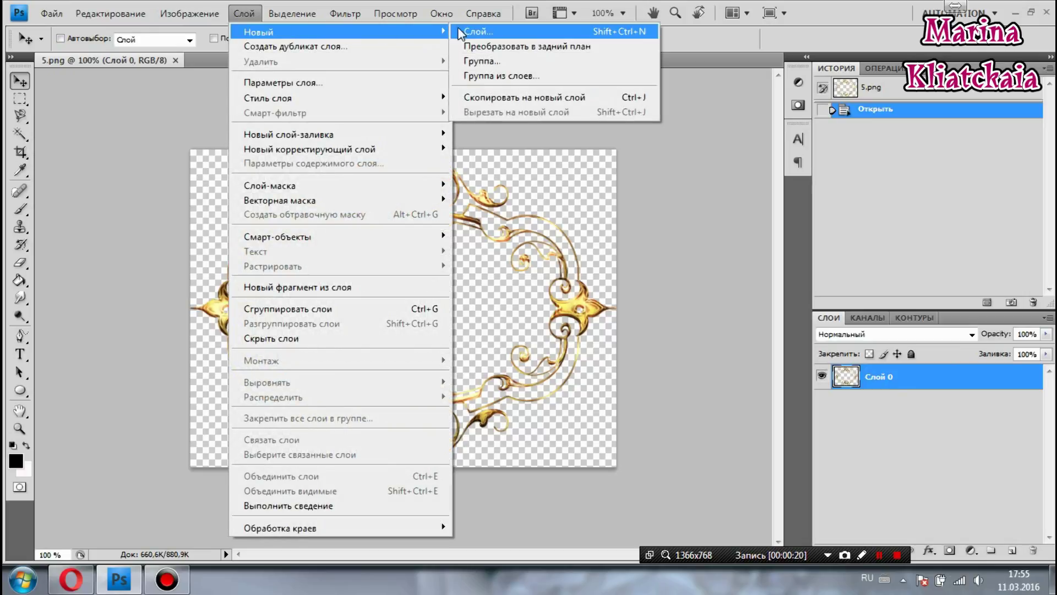
left_click(534, 34)
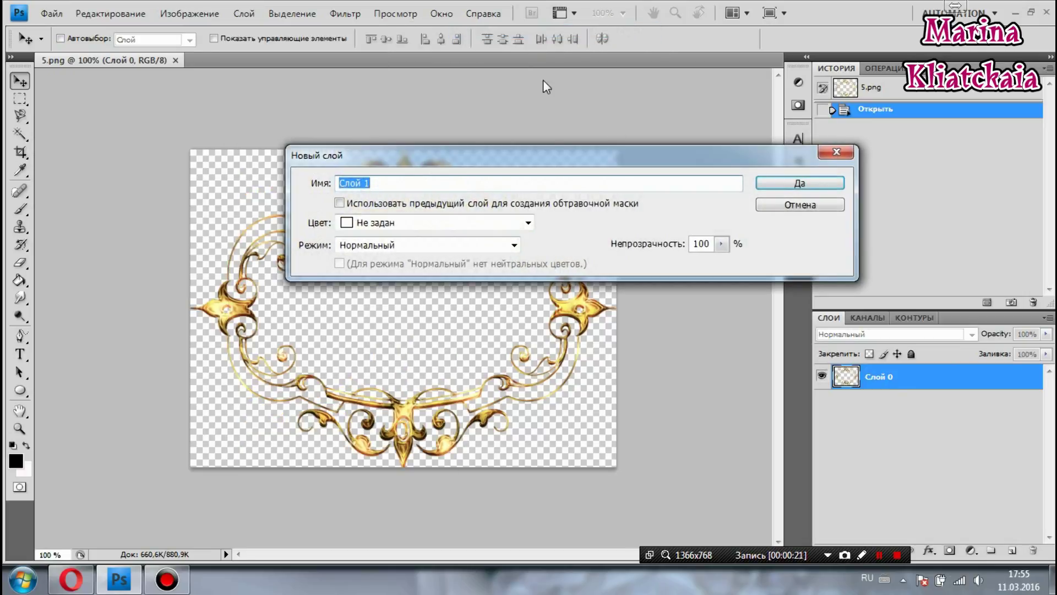
left_click(798, 184)
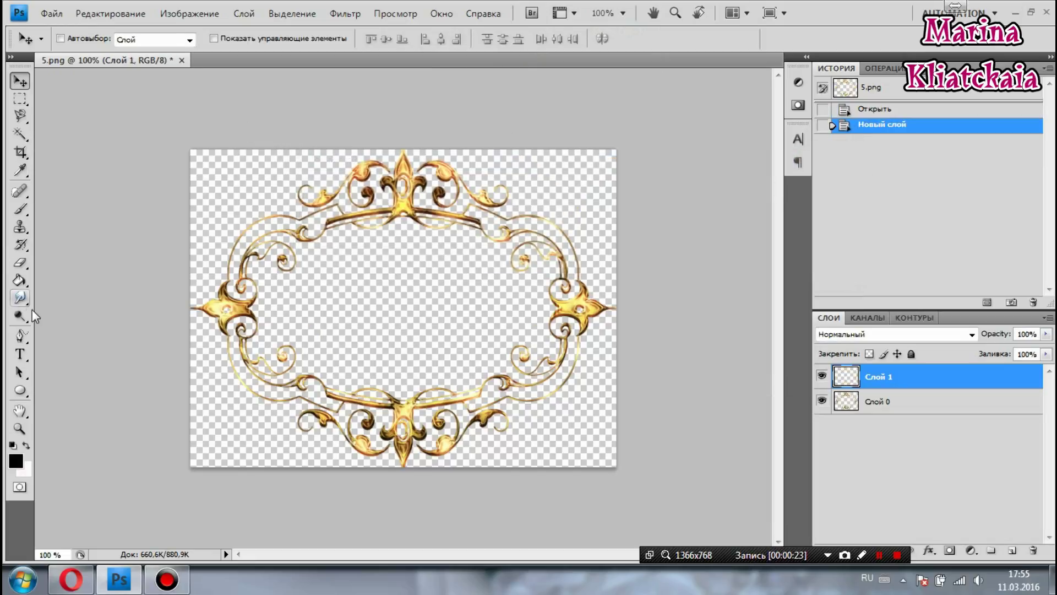
left_click(24, 279)
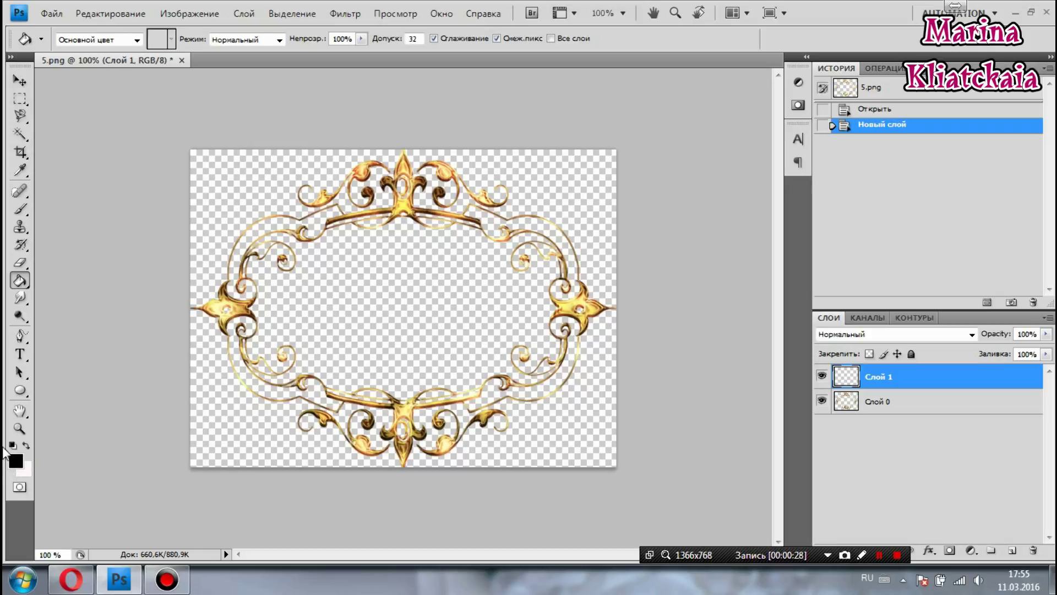
left_click(390, 310)
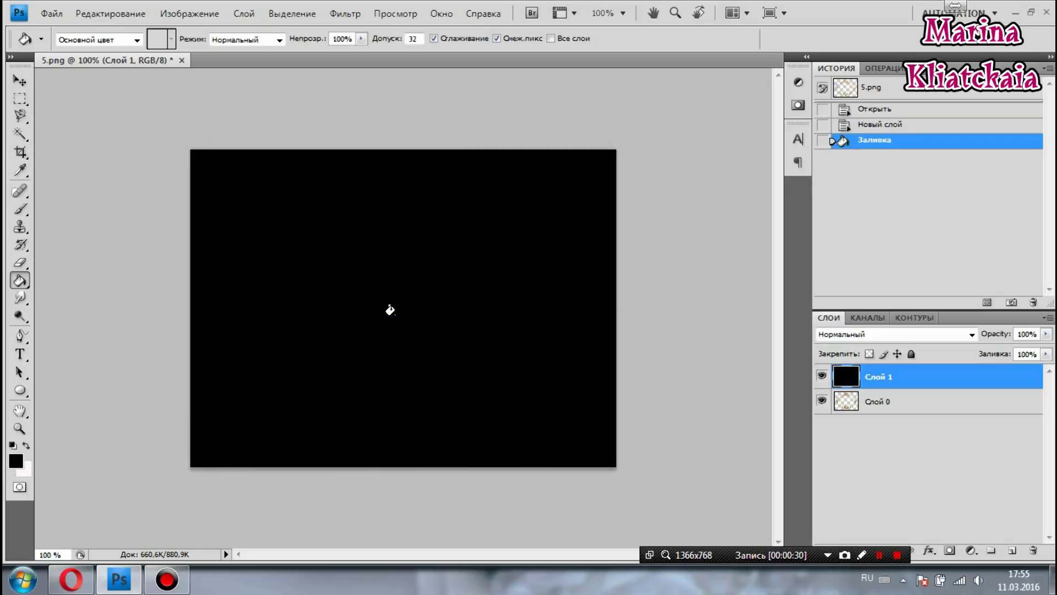
left_click(19, 81)
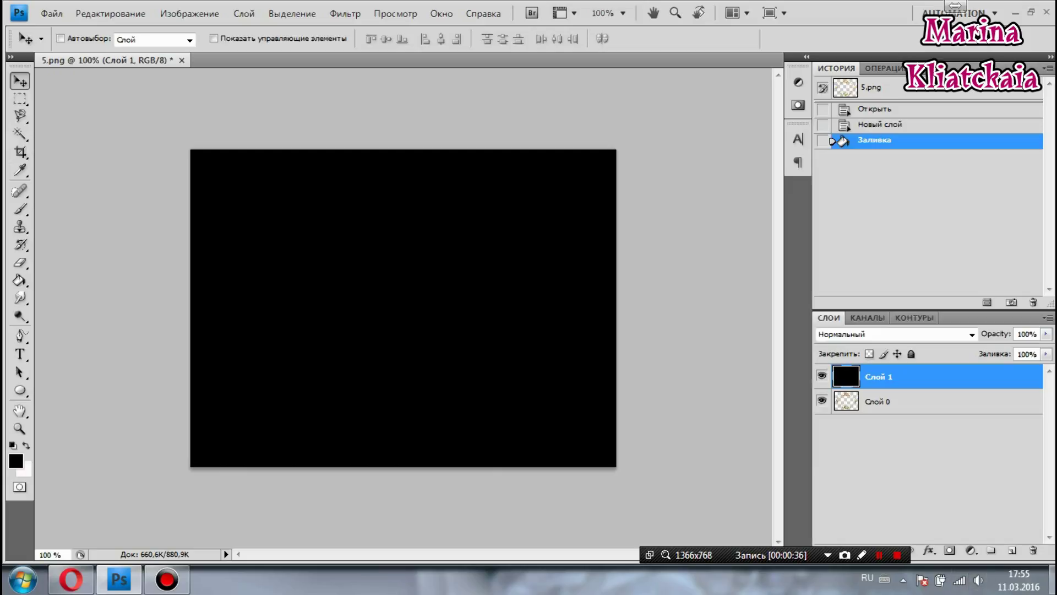
mouse_move(925, 409)
left_mouse_down()
mouse_move(947, 373)
mouse_move(917, 377)
left_mouse_up()
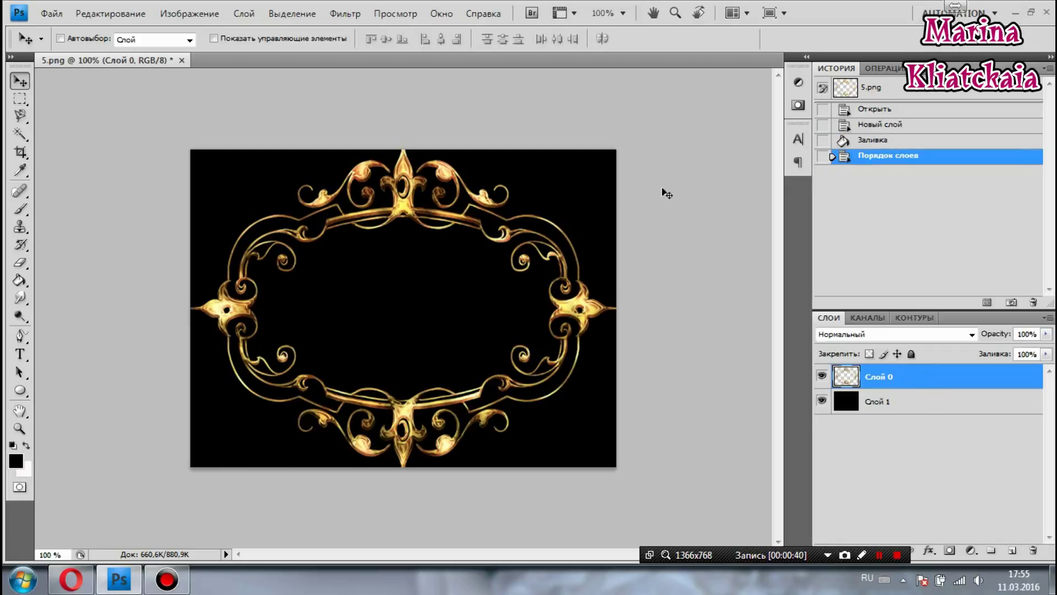
Add a Levels adjustment that pushes the frame to pure white, checking it against the black layer.
left_click(798, 83)
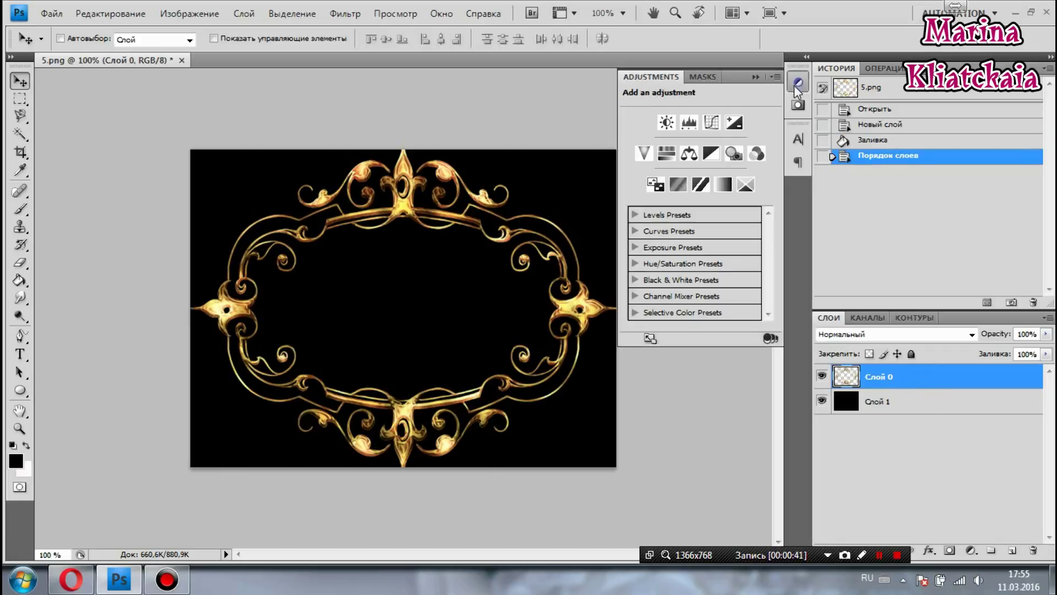
left_click(689, 124)
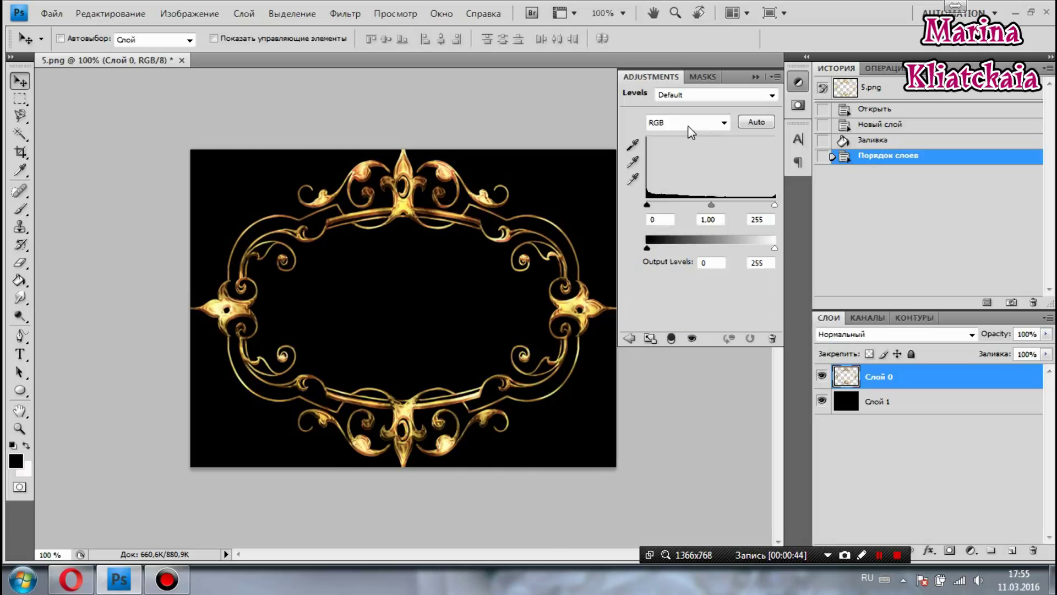
left_click_drag(712, 205, 646, 209)
left_click_drag(775, 204, 652, 205)
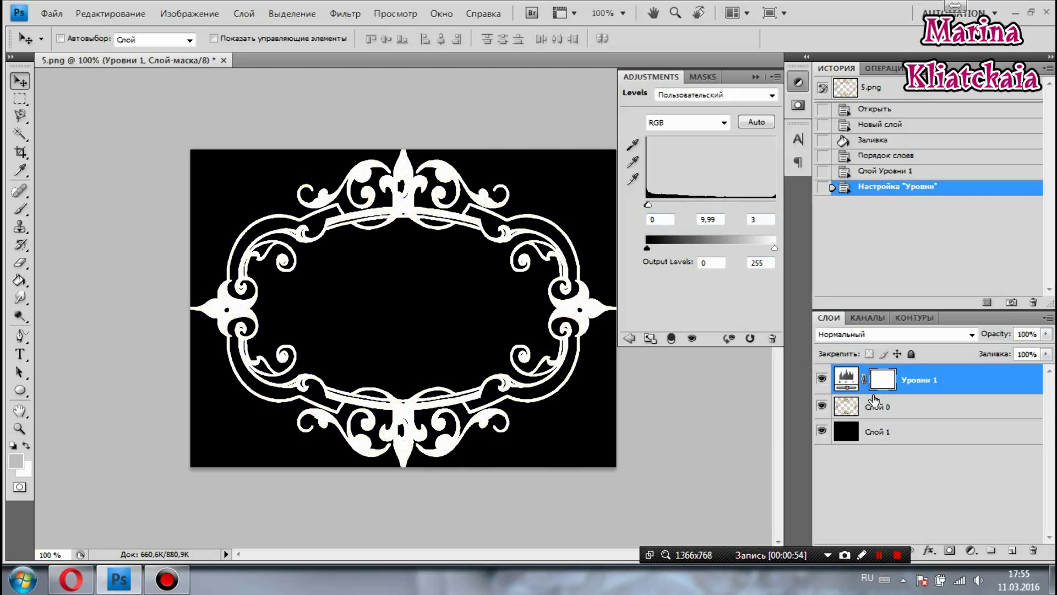
left_click(822, 432)
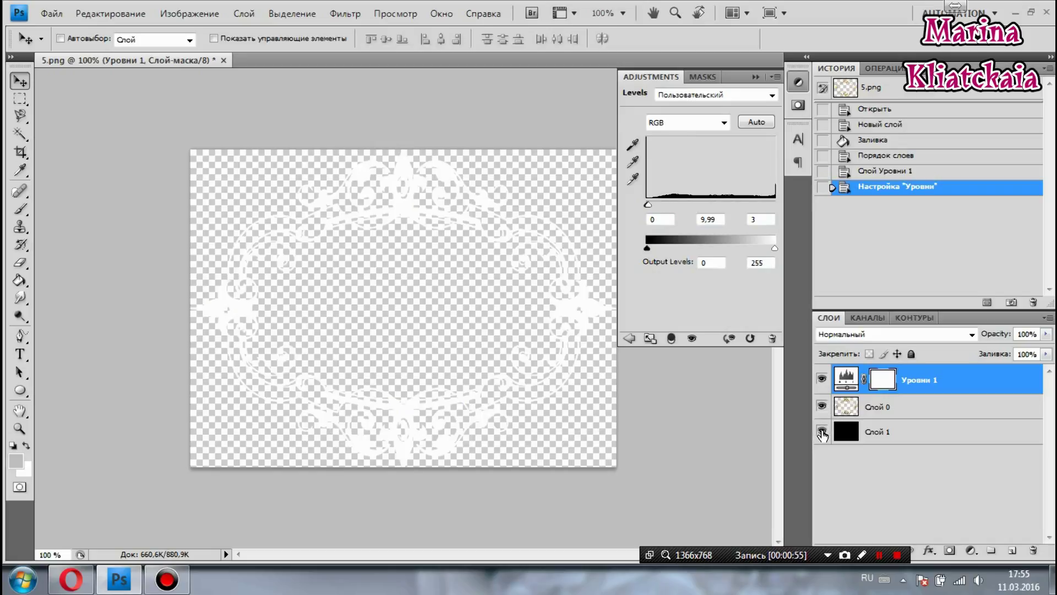
left_click(822, 433)
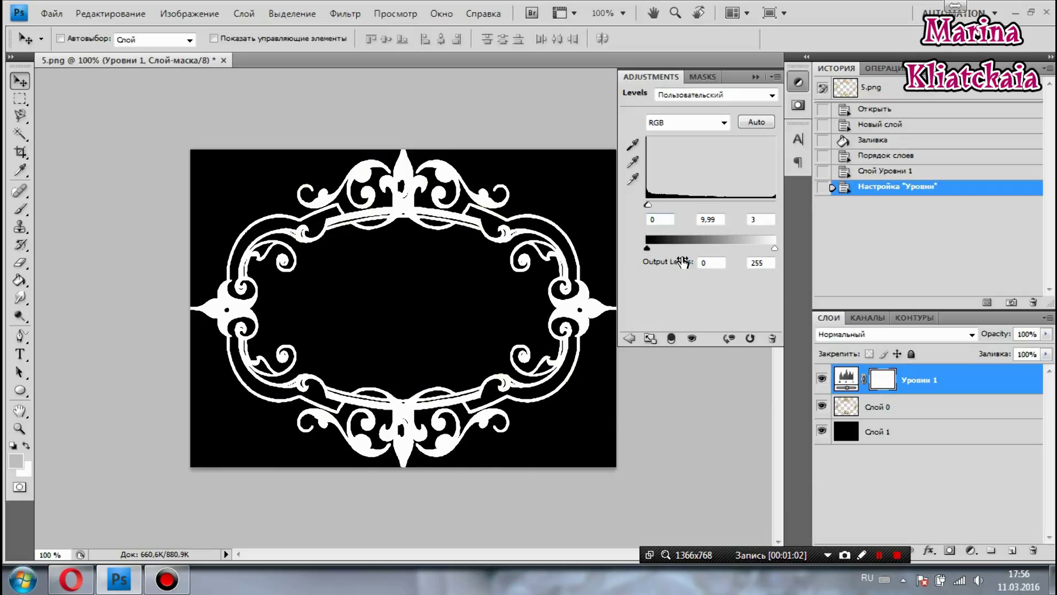
Fine-tune the white output level, collapse the Adjustments panel, and recheck the black background.
mouse_move(775, 249)
left_mouse_down()
mouse_move(750, 248)
mouse_move(773, 250)
left_mouse_up()
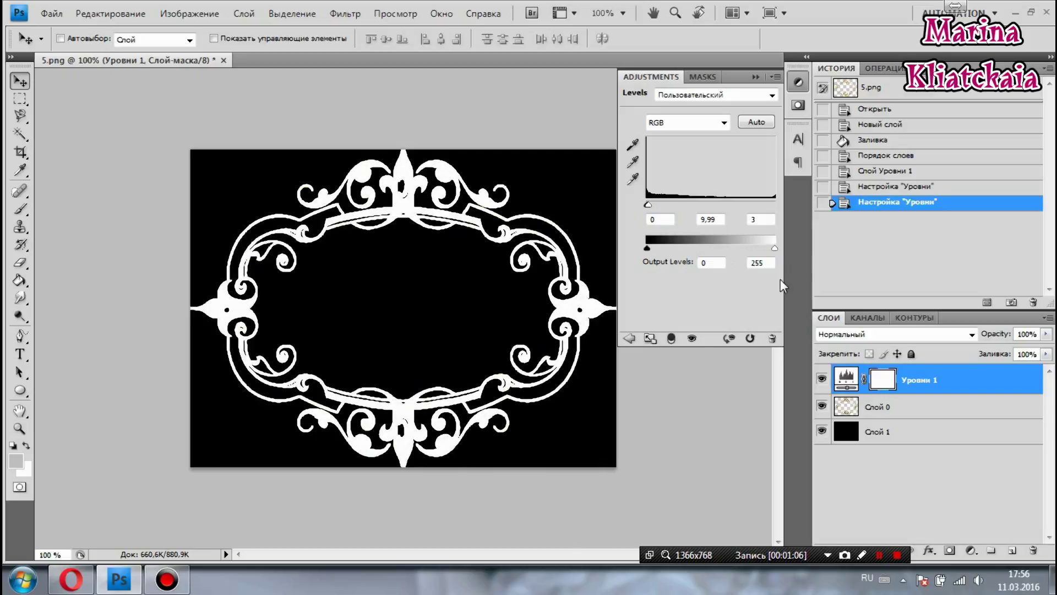
left_click(631, 338)
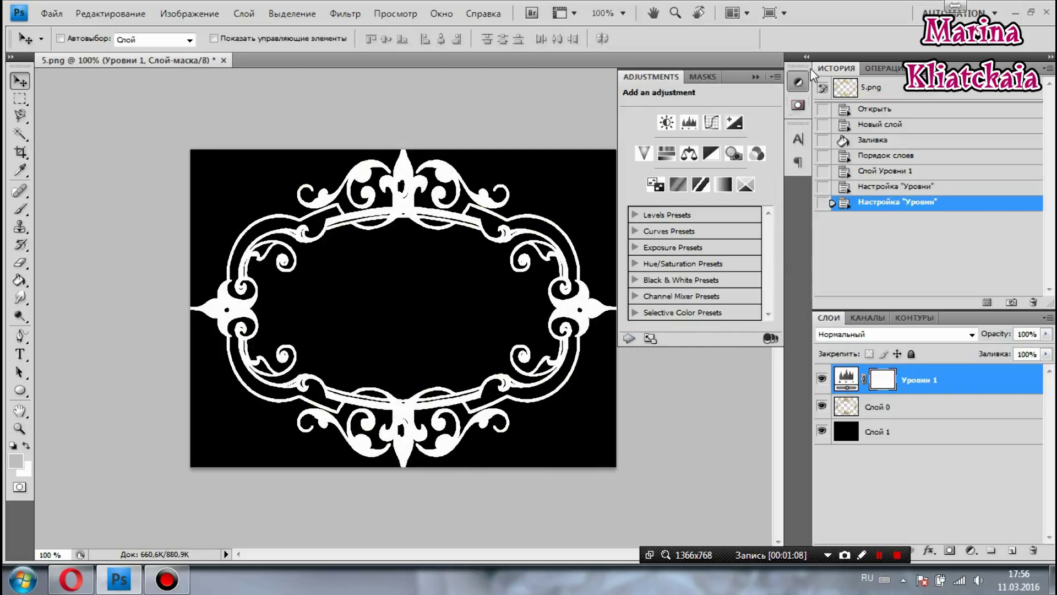
left_click(757, 77)
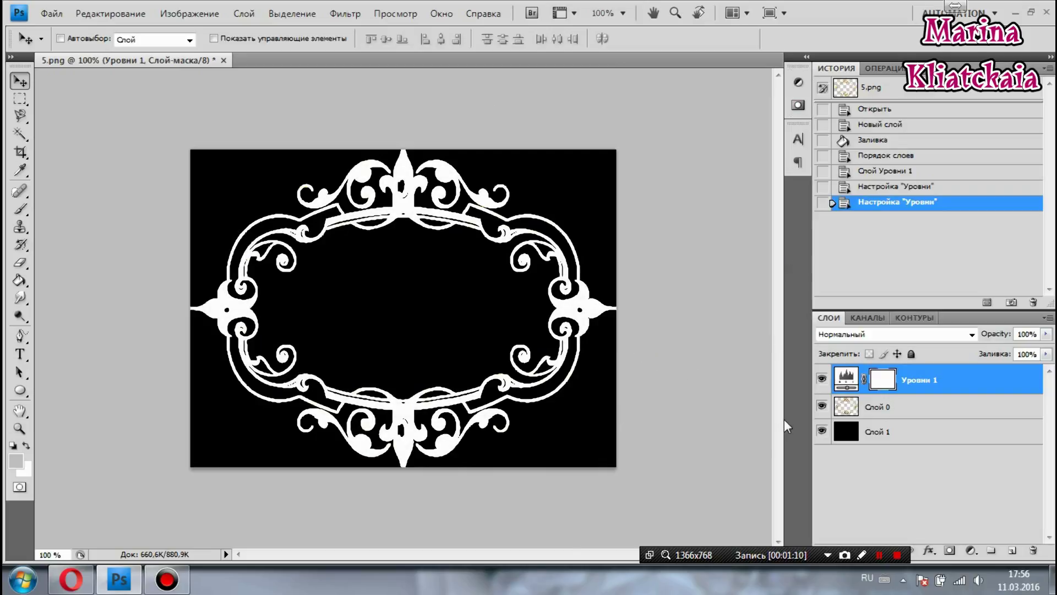
left_click(822, 433)
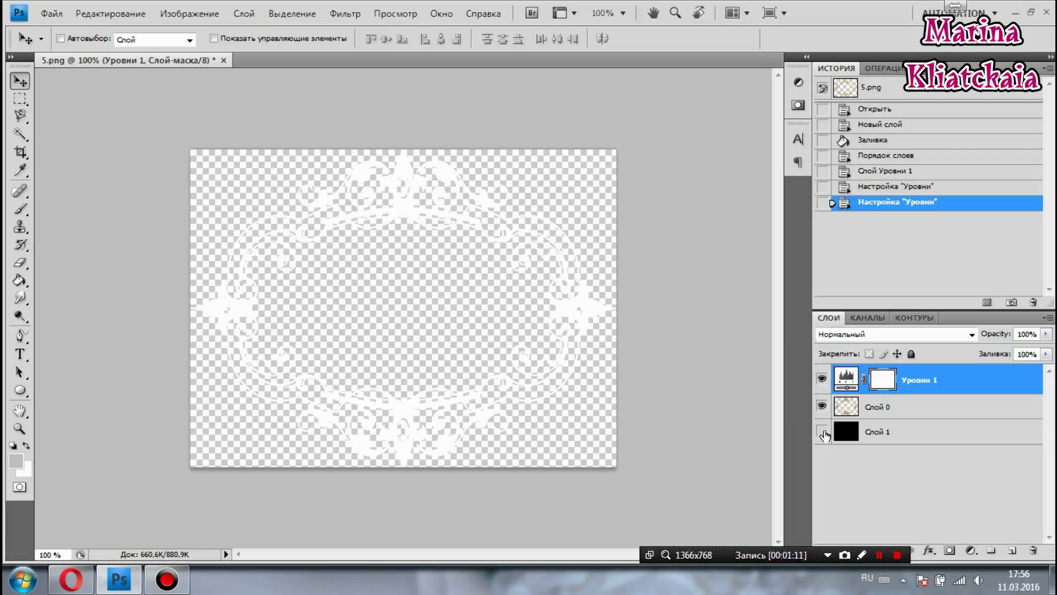
left_click(823, 433)
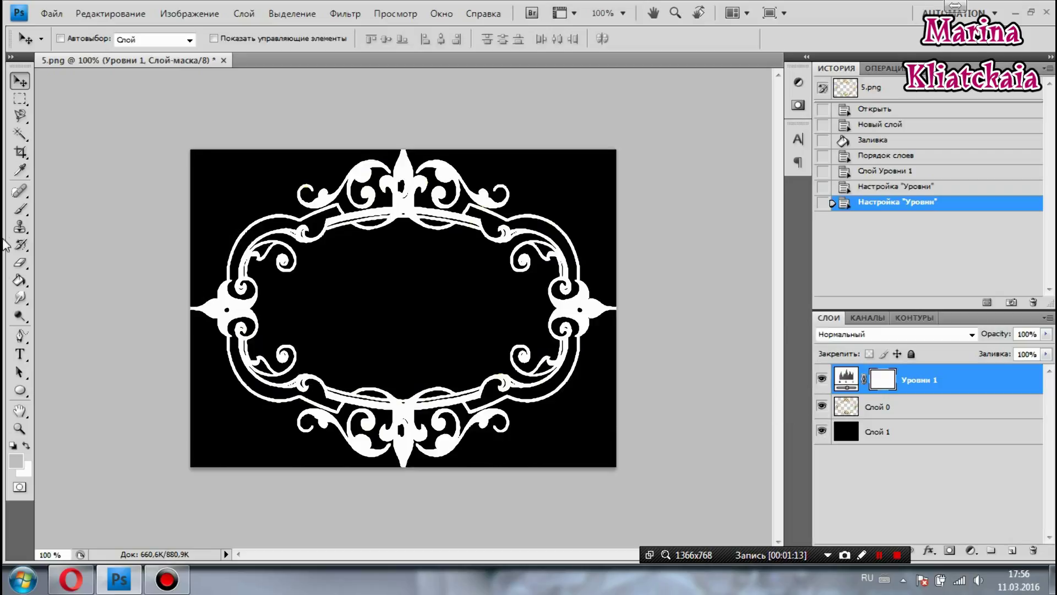
Draw a paragraph text box inside the frame with white as the text colour.
left_click(21, 355)
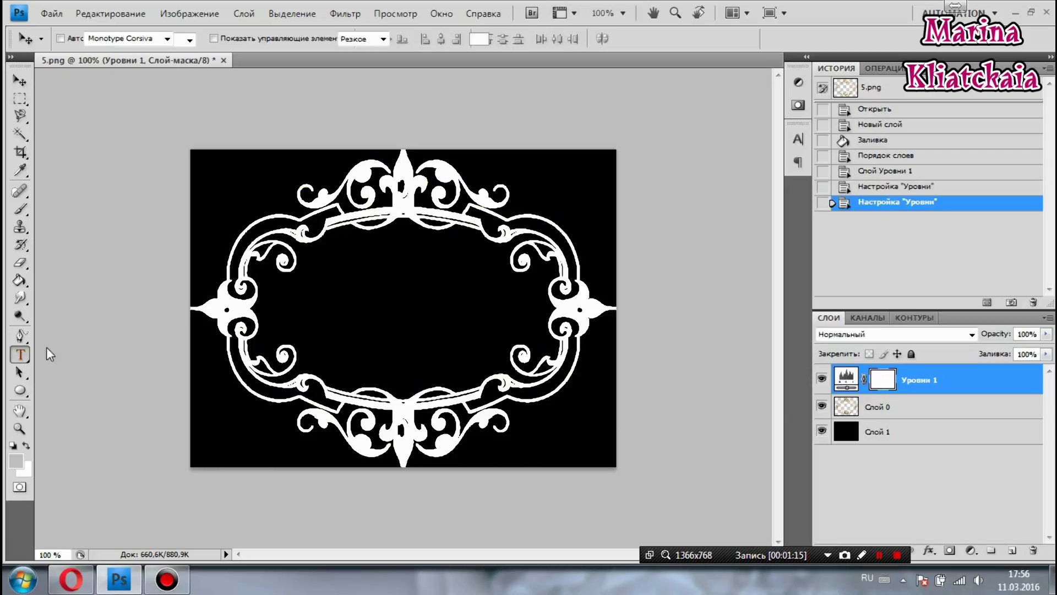
left_click_drag(332, 263, 499, 356)
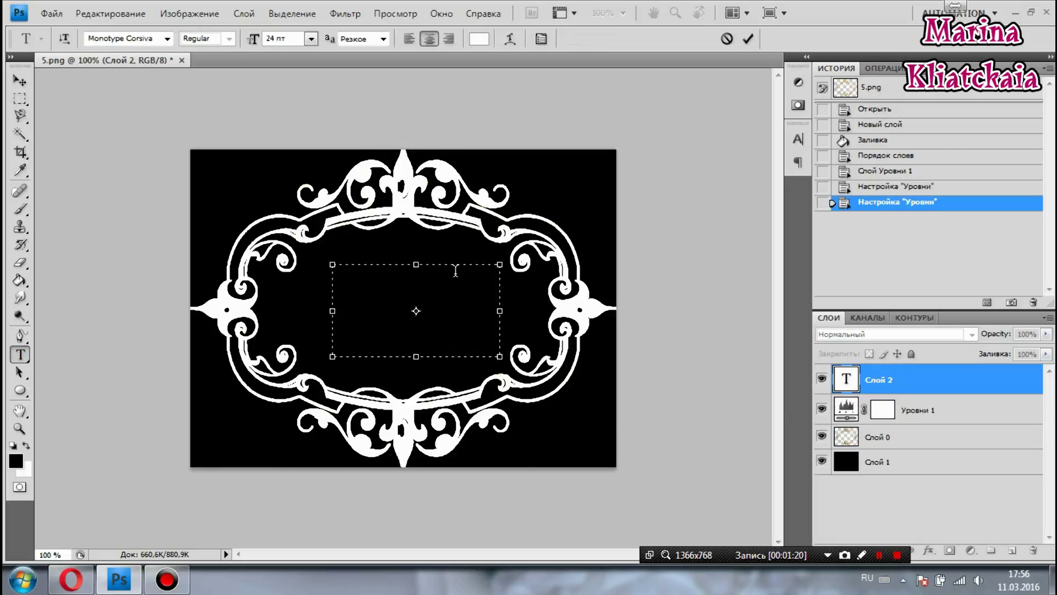
left_click(472, 41)
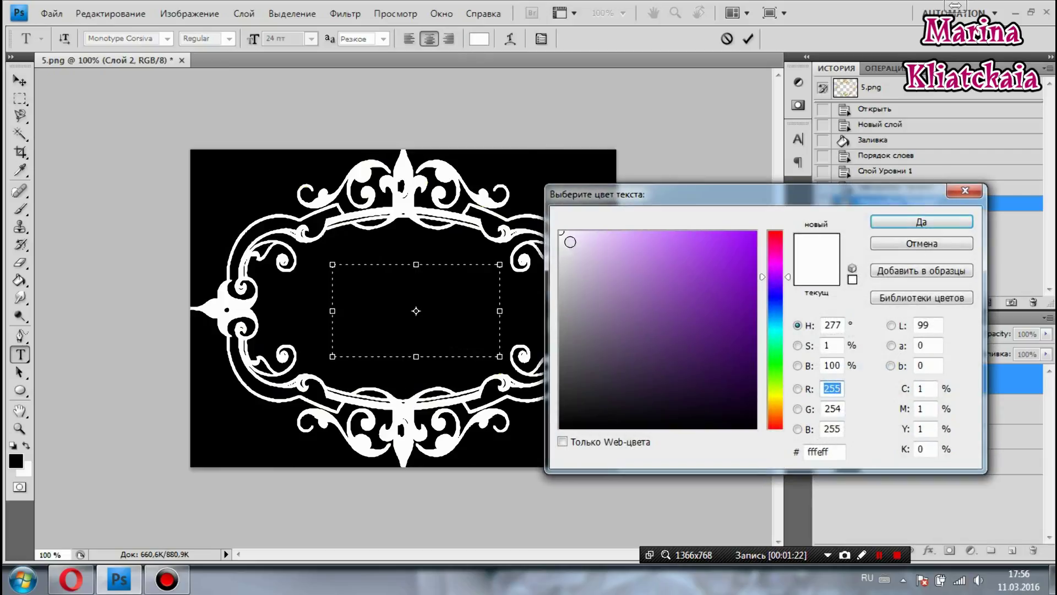
left_click(881, 223)
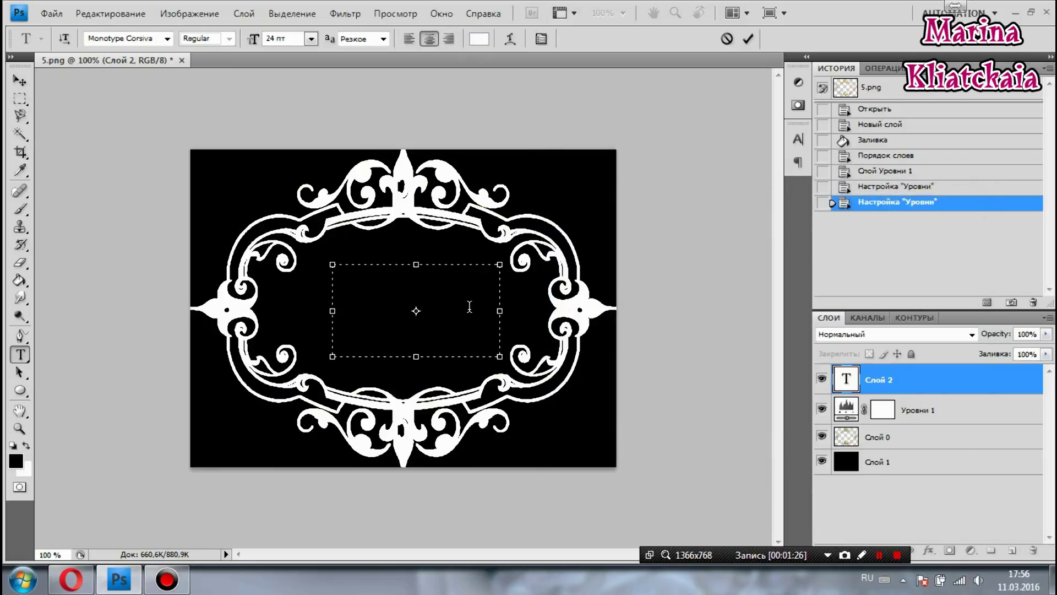
Type the lines 'Автор изделия', the author's name, 'телефон' and 'ссылка группы', then commit.
type("Ае")
type("я")
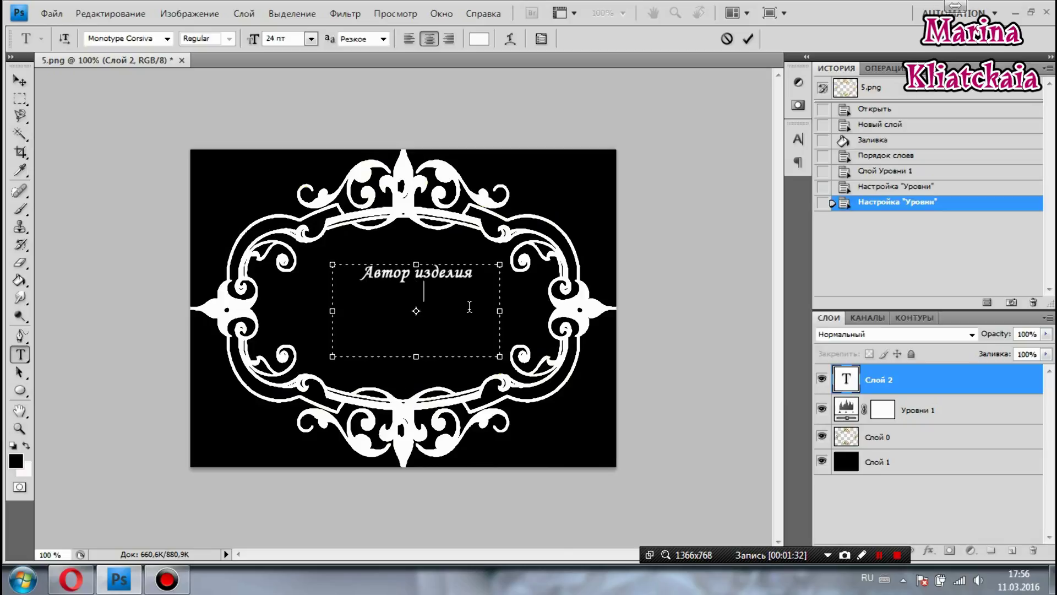
type("Марниа")
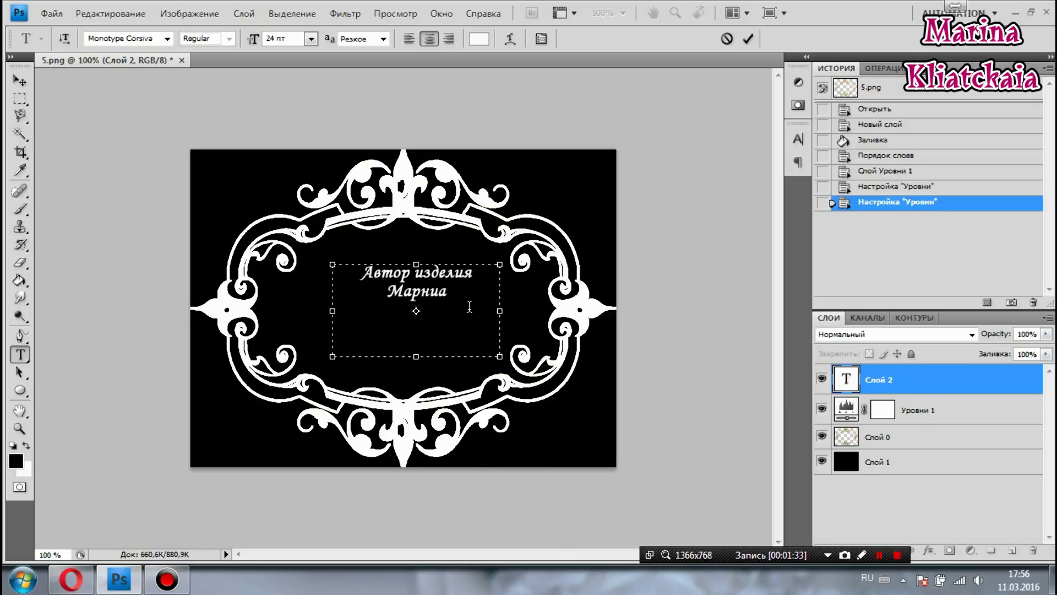
key("BackSpace")
key("BackSpace")
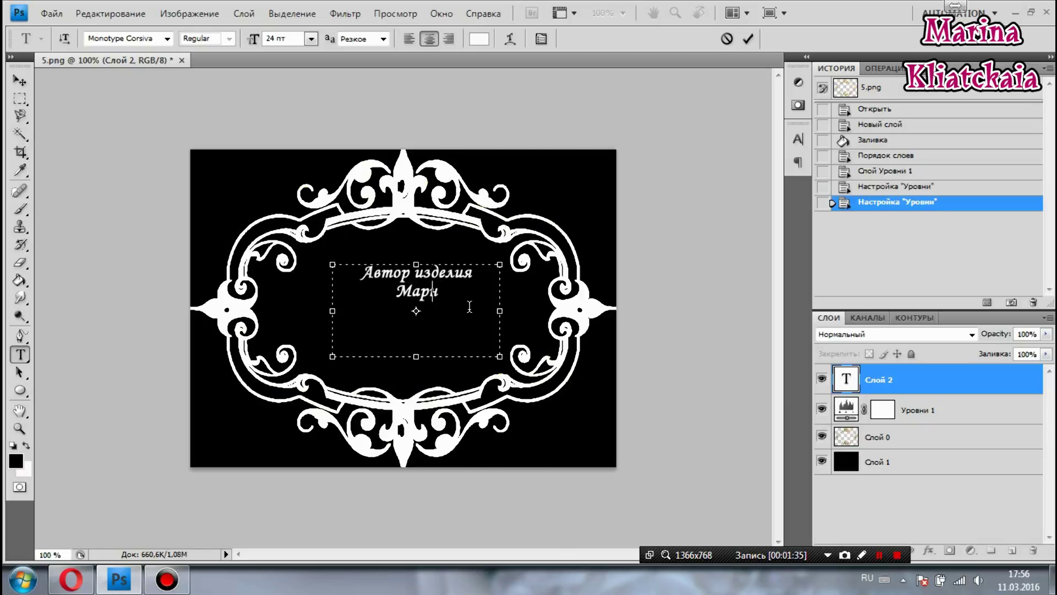
key("BackSpace")
type("ина")
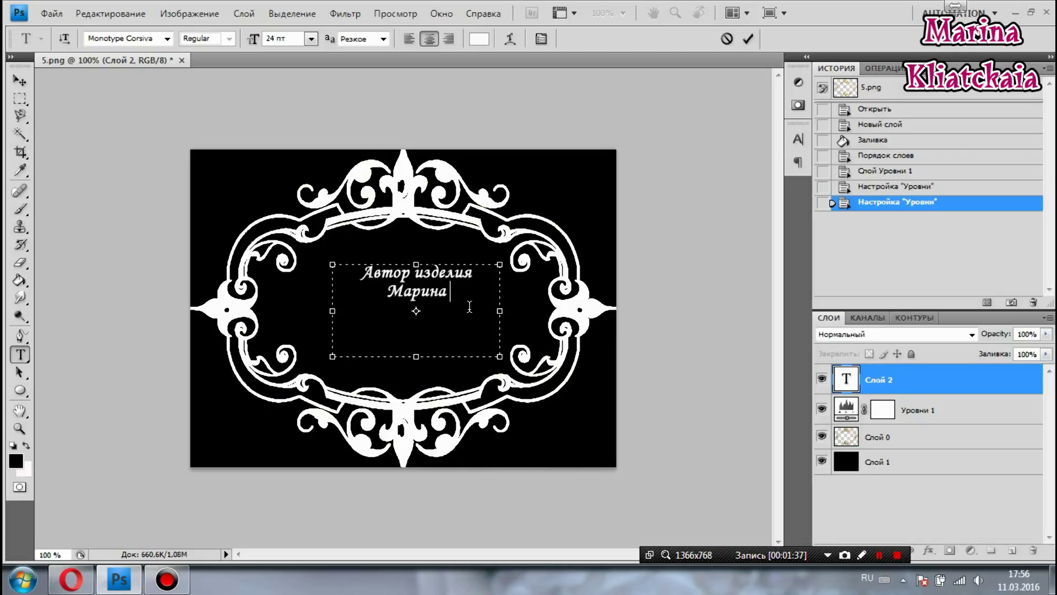
type(" Кляц")
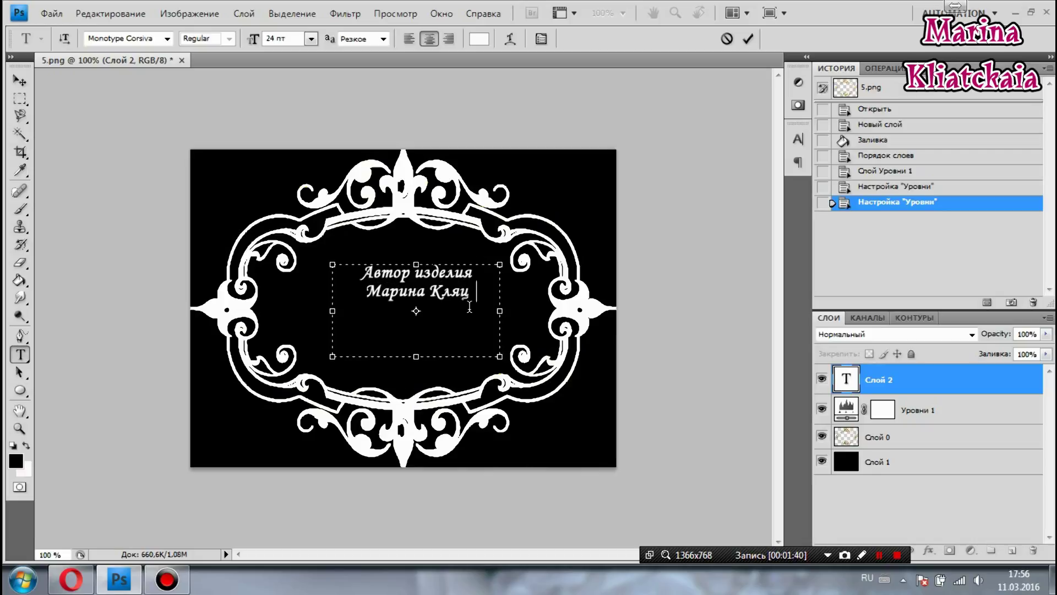
type("кая")
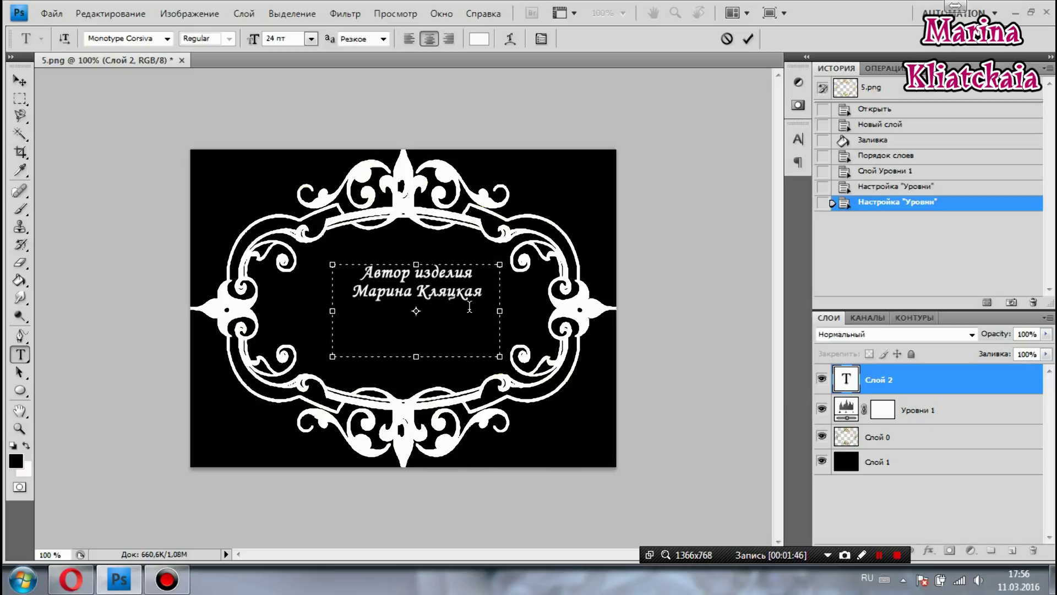
type("теле")
type("фон")
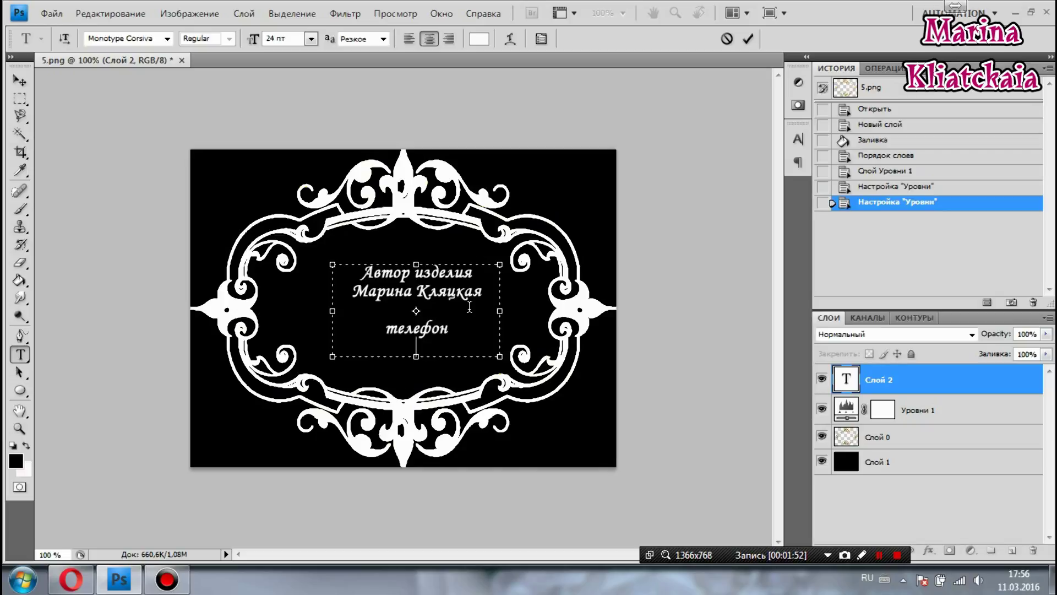
type("ад")
type("ы")
type("лка")
type("гру")
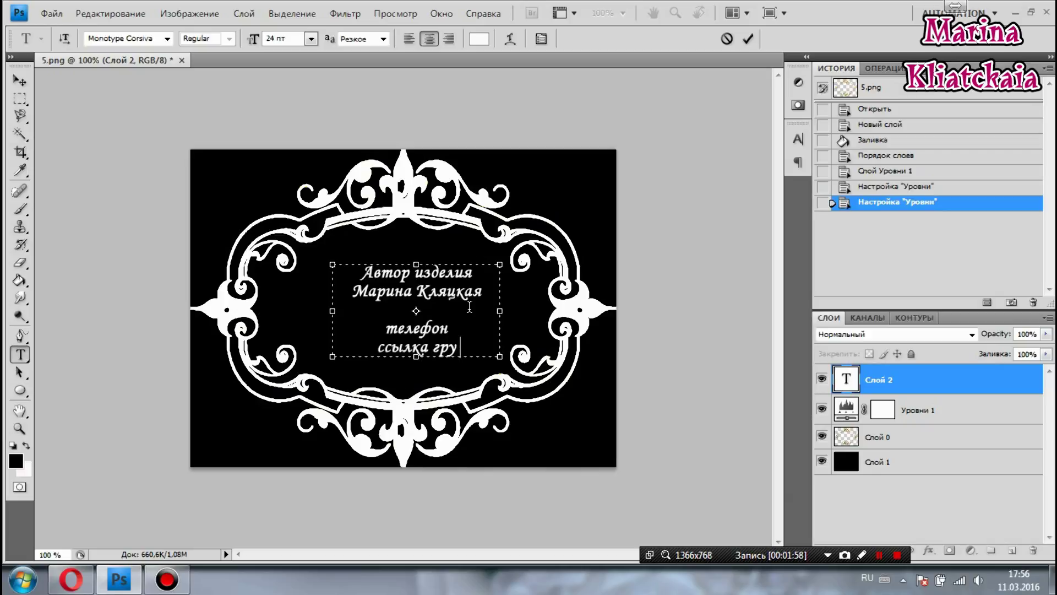
type("па")
key("BackSpace")
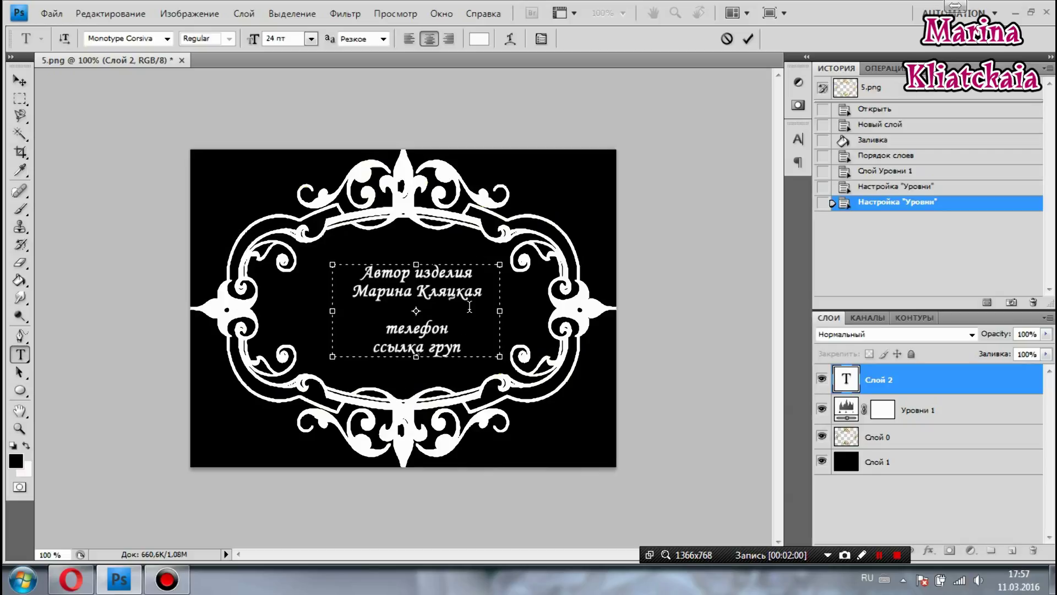
type("пы")
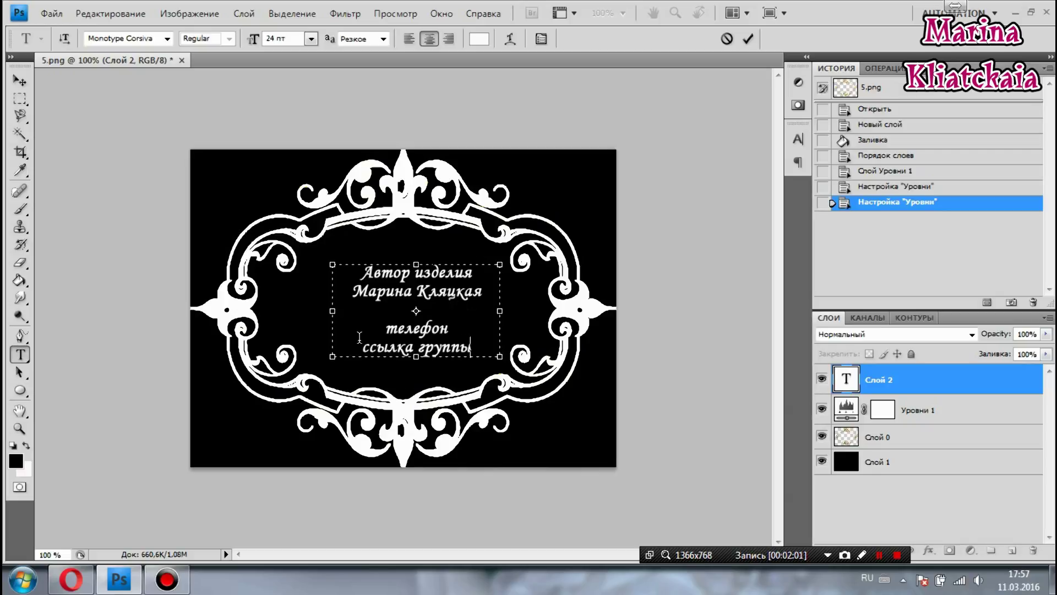
left_click(22, 76)
Nudge the text left, hide Слой 1, and merge visible layers into one transparent frame-and-text layer.
mouse_move(409, 293)
left_mouse_down()
mouse_move(393, 290)
mouse_move(404, 292)
left_mouse_up()
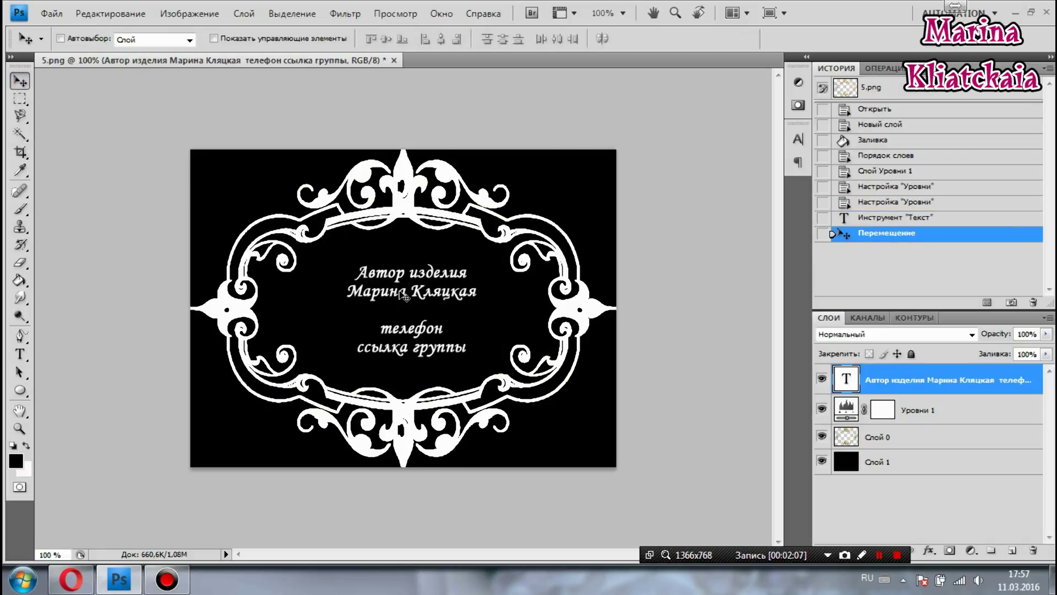
left_click(822, 461)
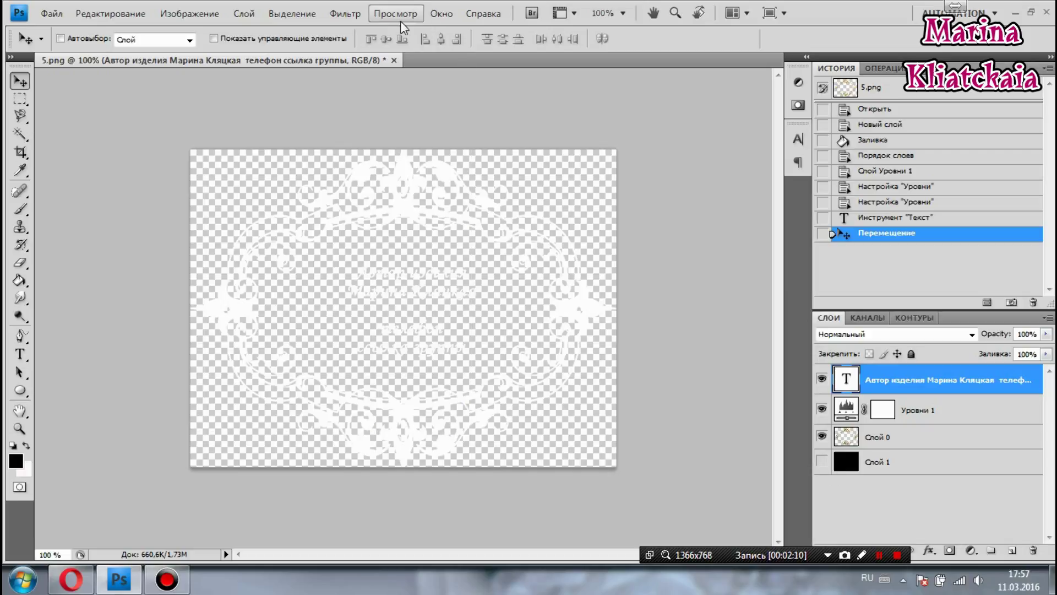
left_click(244, 14)
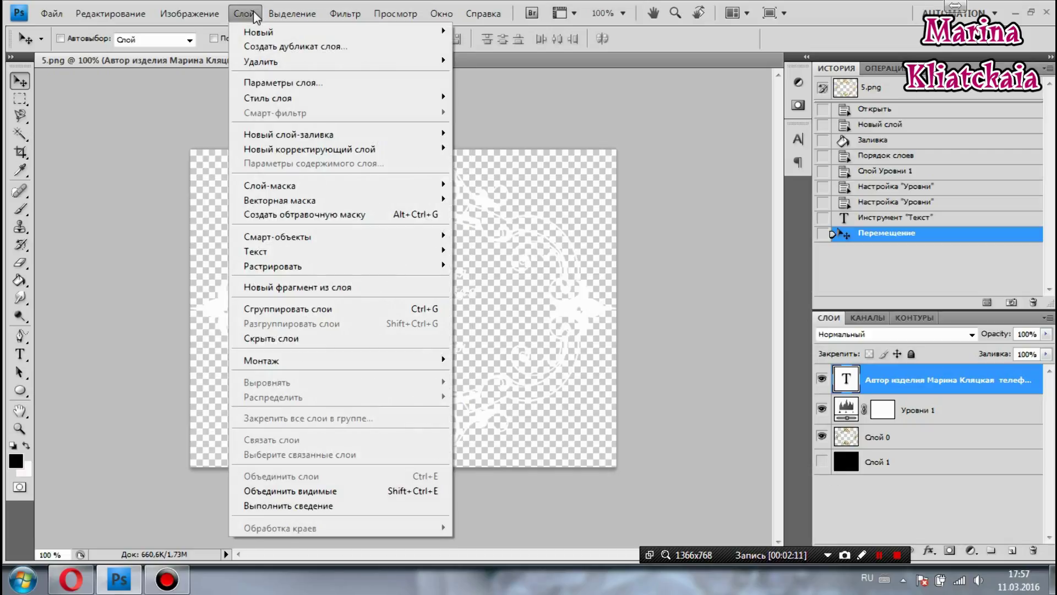
left_click(360, 492)
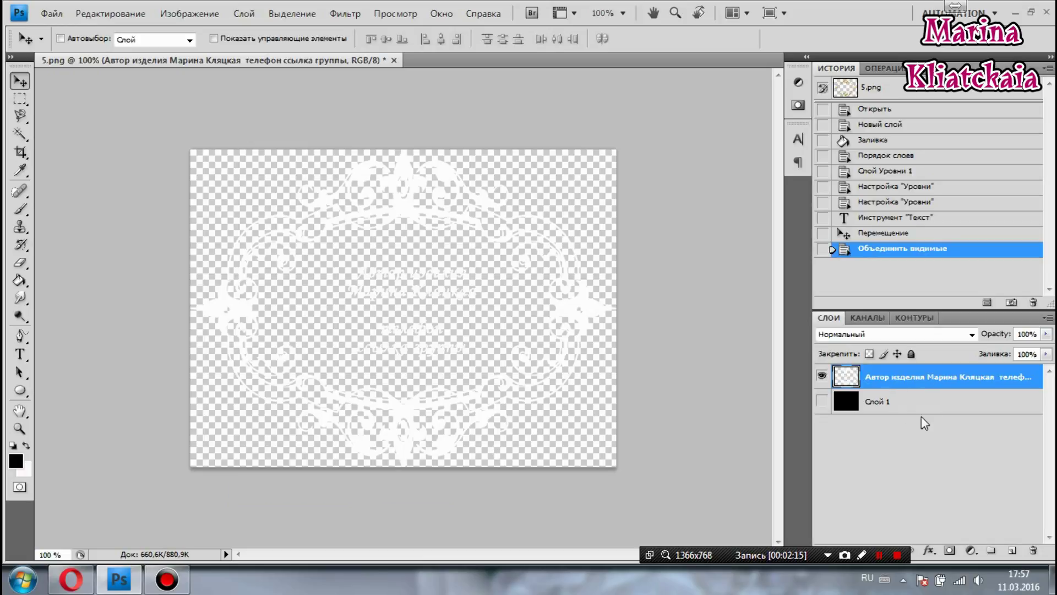
left_click(833, 407)
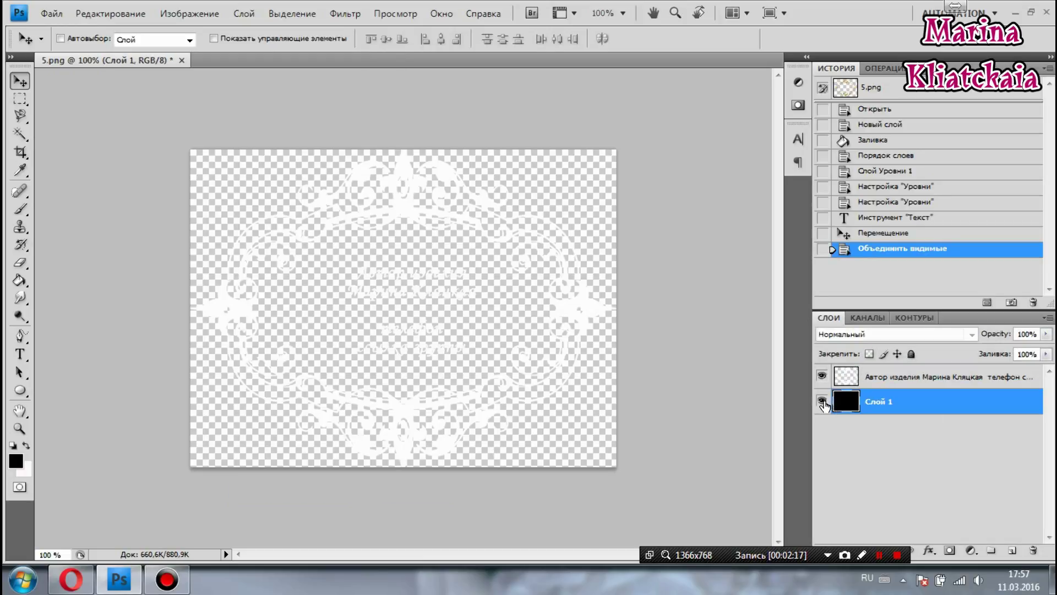
left_click(822, 404)
left_click(822, 405)
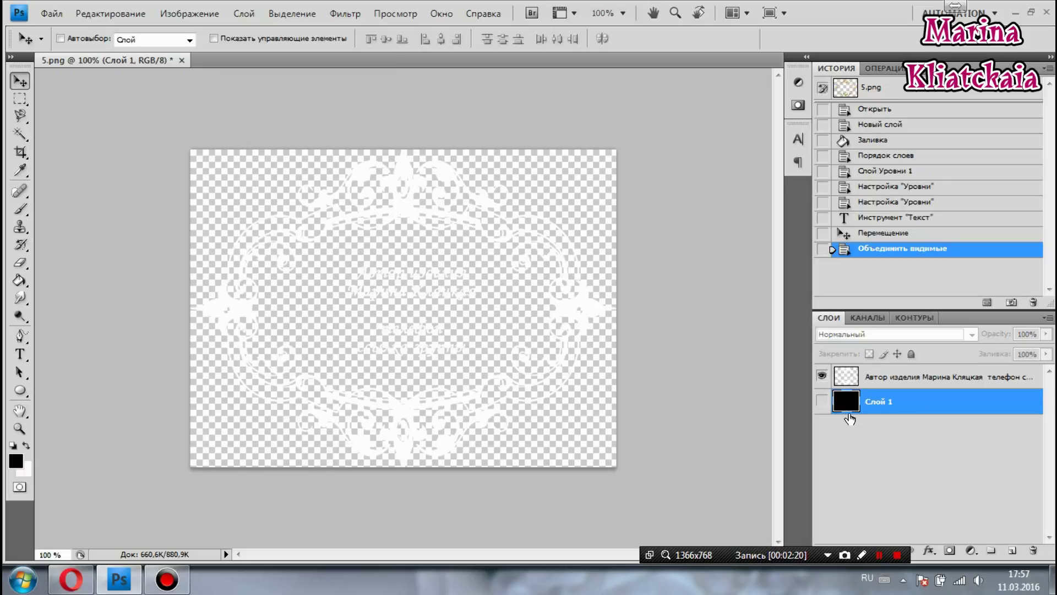
left_click(881, 377)
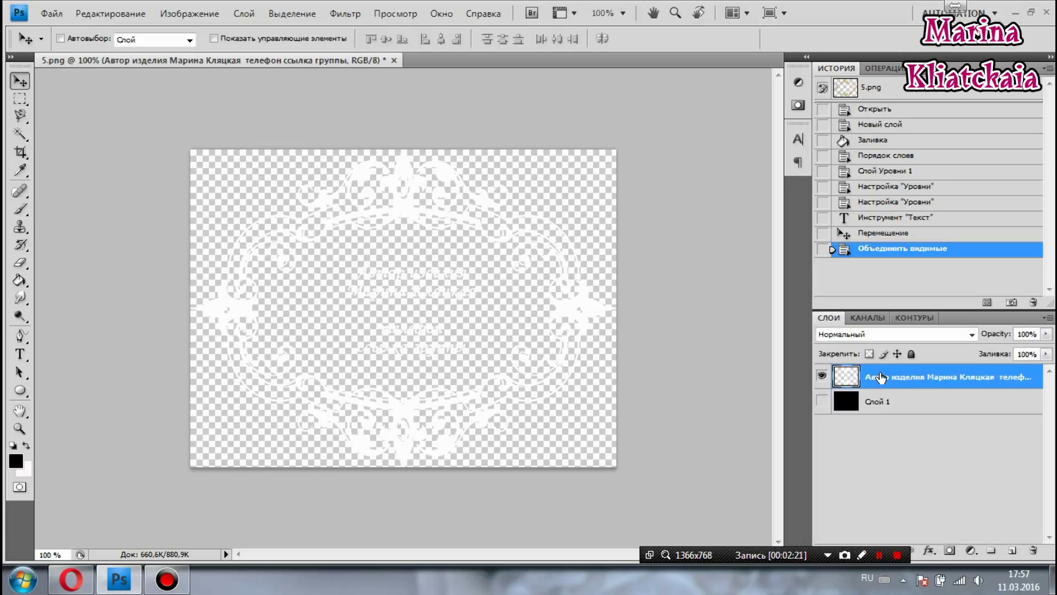
Add a 97%-opacity drop shadow at 45° to the frame stamp and shift it slightly left.
left_click(931, 551)
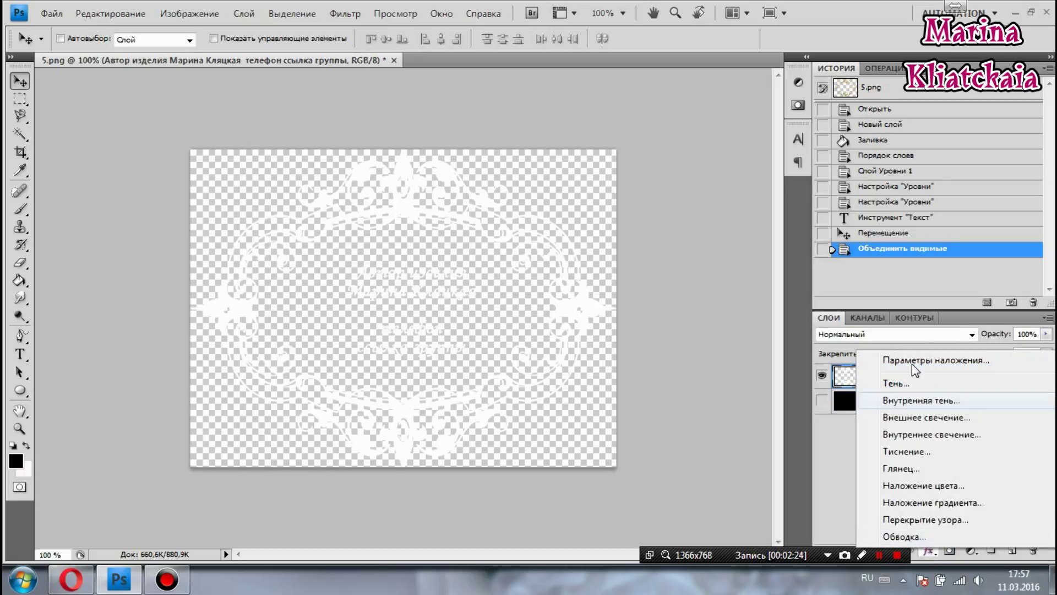
left_click(900, 385)
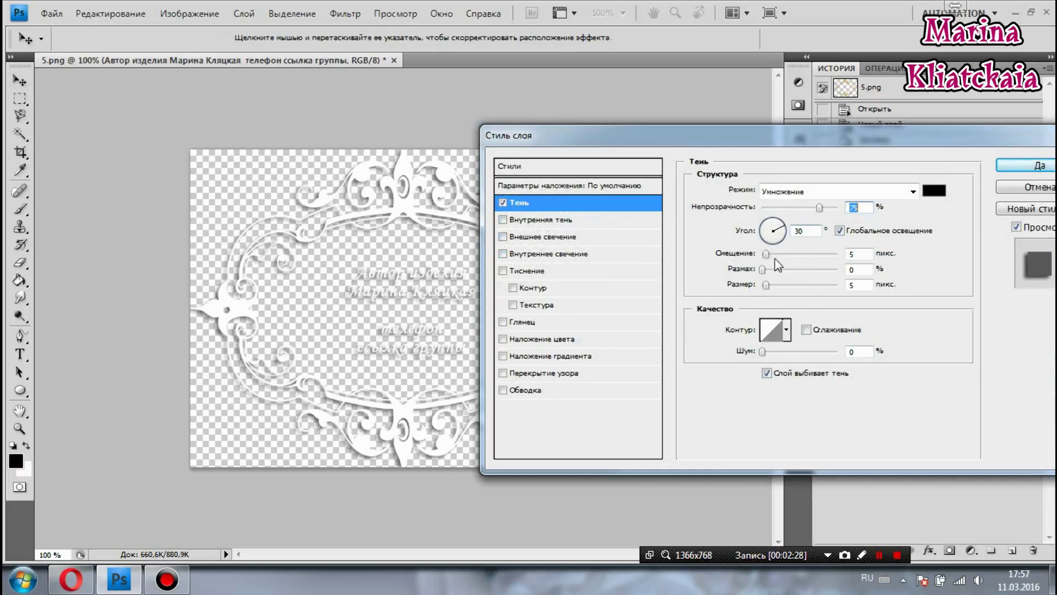
left_click_drag(766, 254, 766, 256)
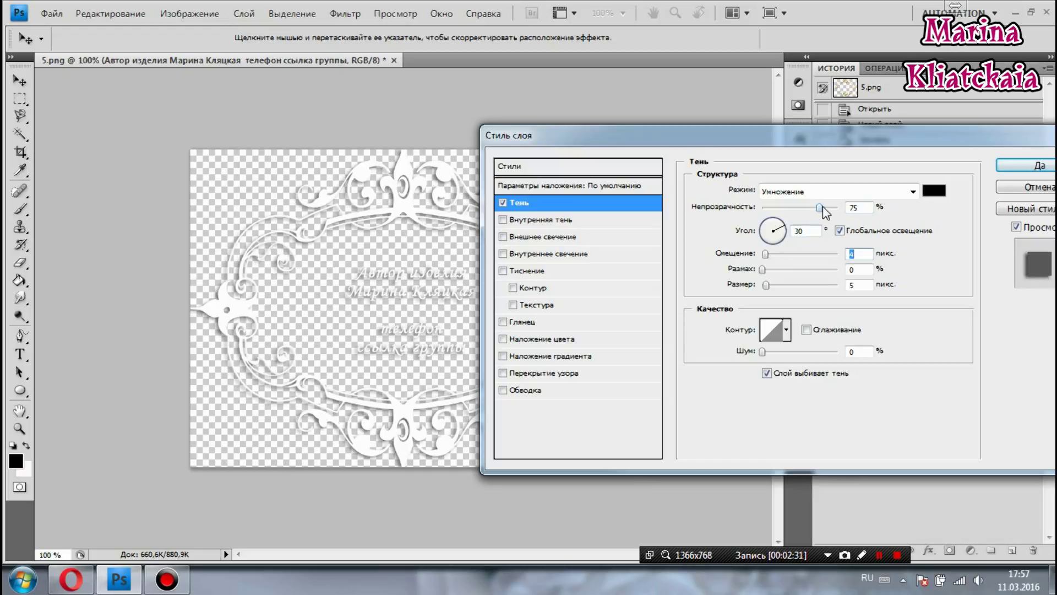
left_click_drag(824, 212, 836, 209)
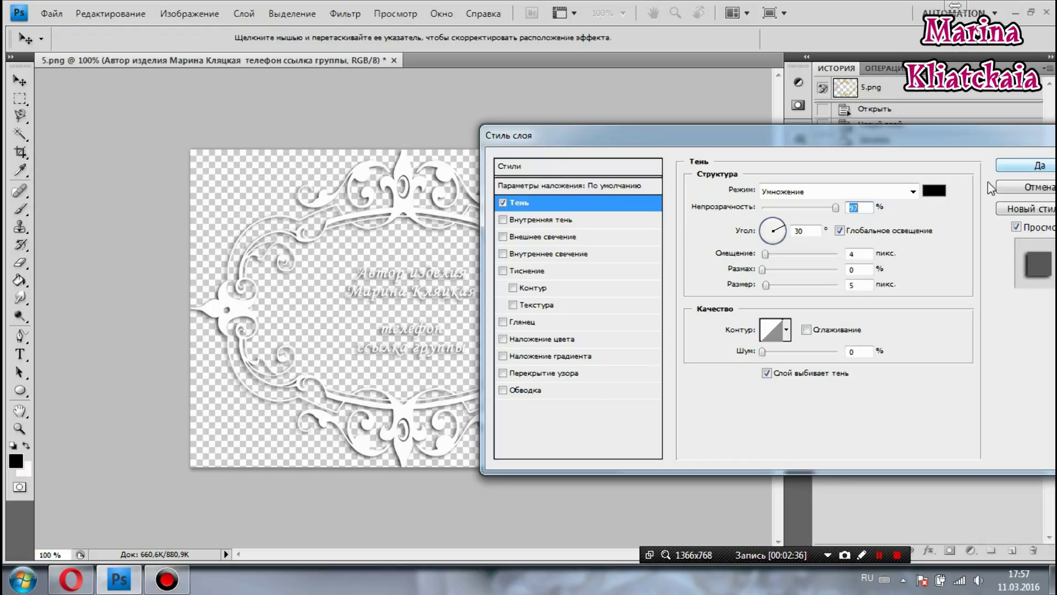
left_click_drag(781, 242, 782, 228)
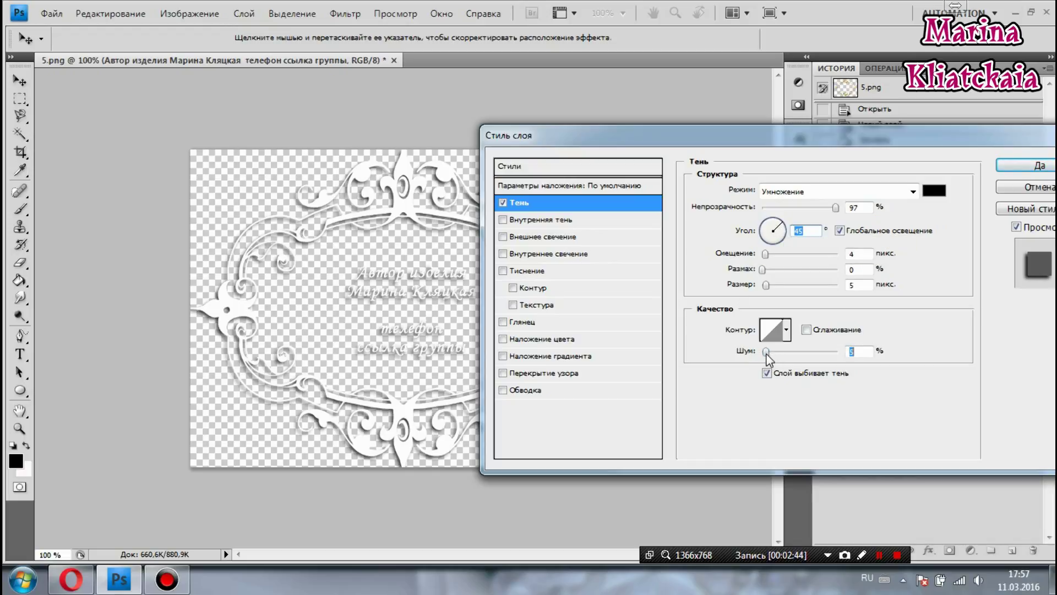
left_click(1003, 167)
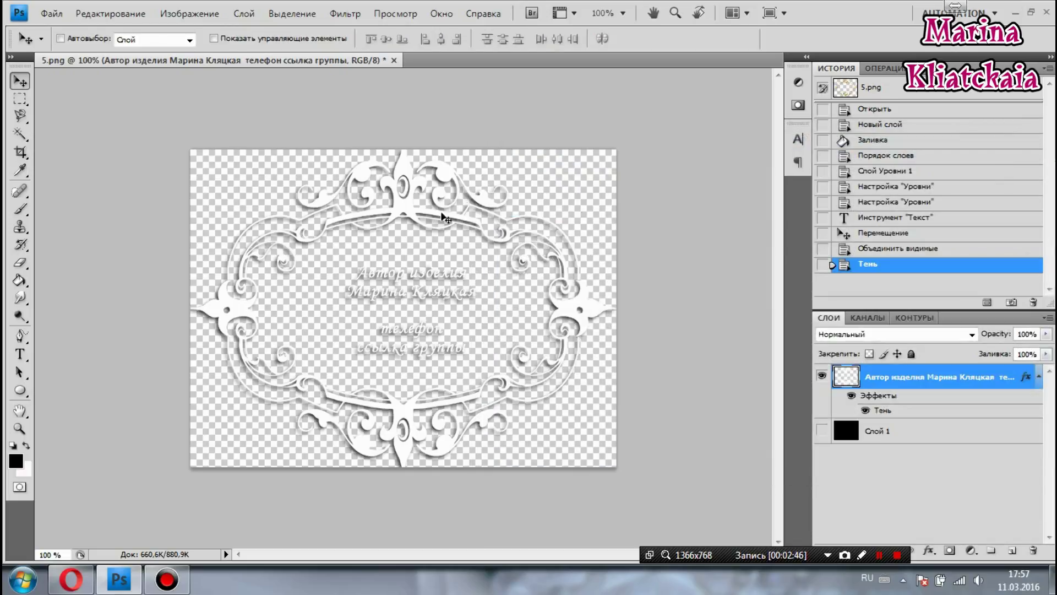
mouse_move(440, 293)
left_mouse_down()
mouse_move(425, 303)
mouse_move(453, 299)
left_mouse_up()
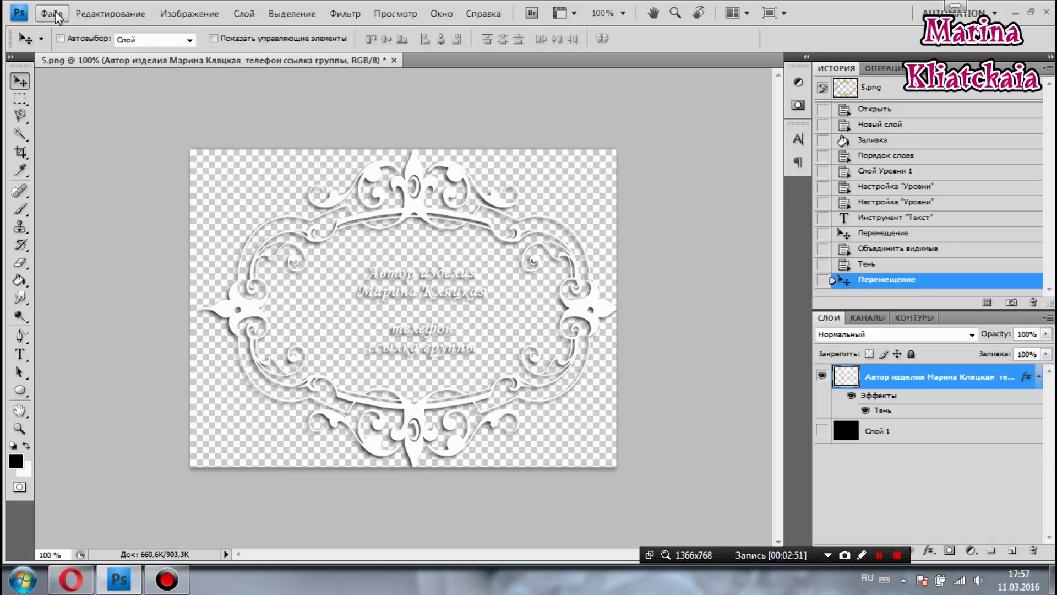
Start opening a file and browse into the desktop РАБОТКИ folder.
left_click(52, 13)
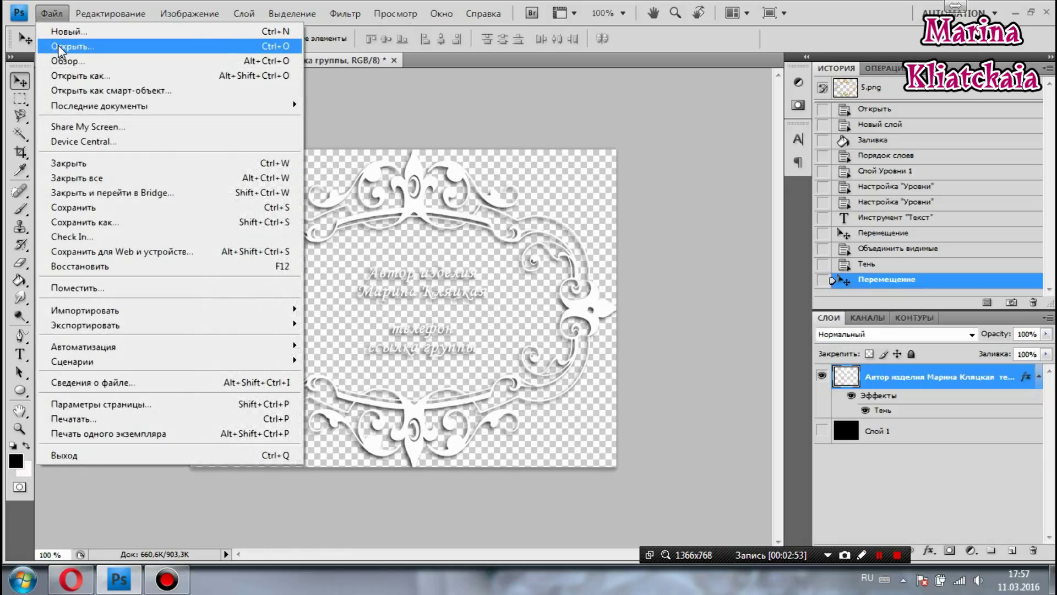
left_click(61, 48)
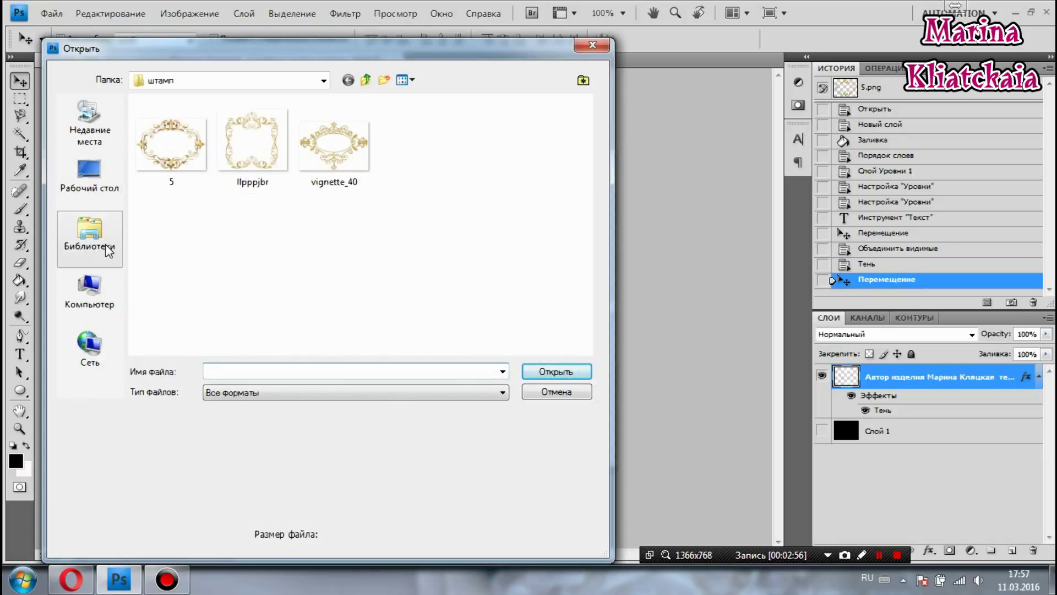
left_click(105, 190)
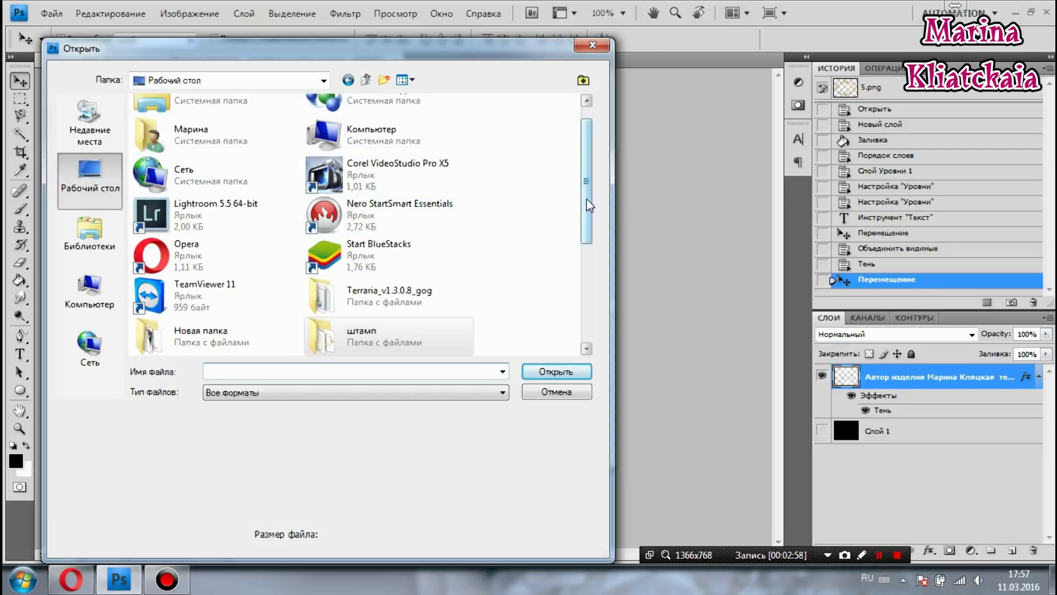
scroll(571, 270, "down", 2)
scroll(571, 286, "down", 2)
scroll(570, 287, "down", 2)
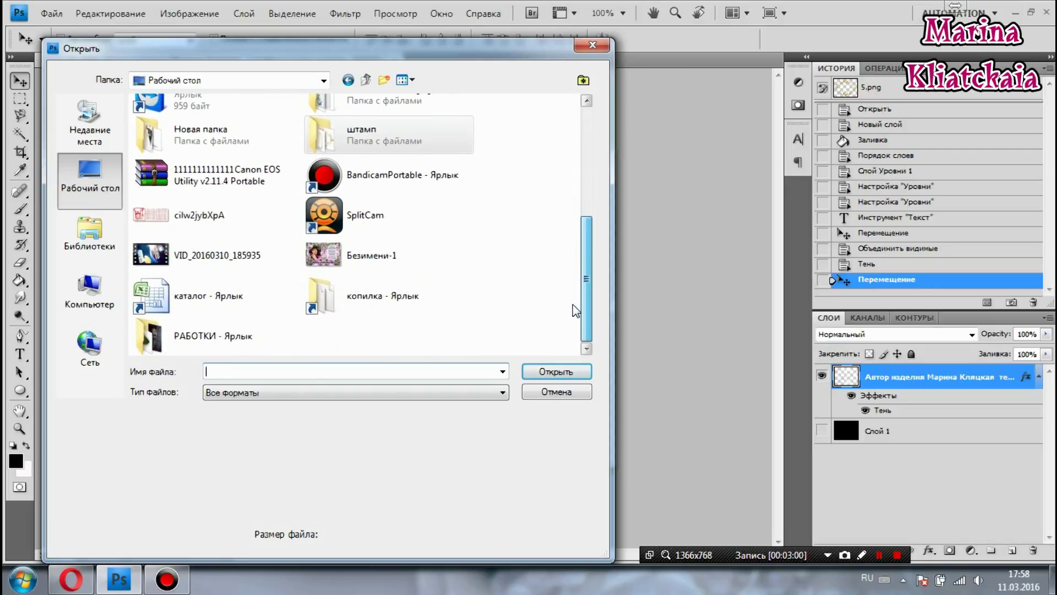
double_click(253, 322)
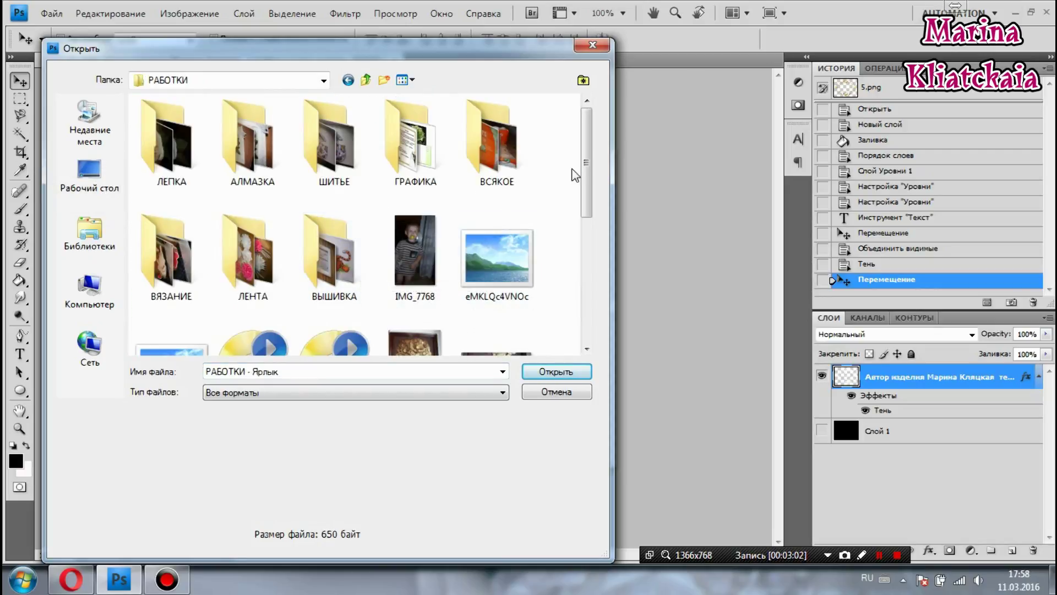
Open rose photo 16.07.2015 20.20.44 from the ЛЕНТА folder.
left_click_drag(586, 174, 580, 282)
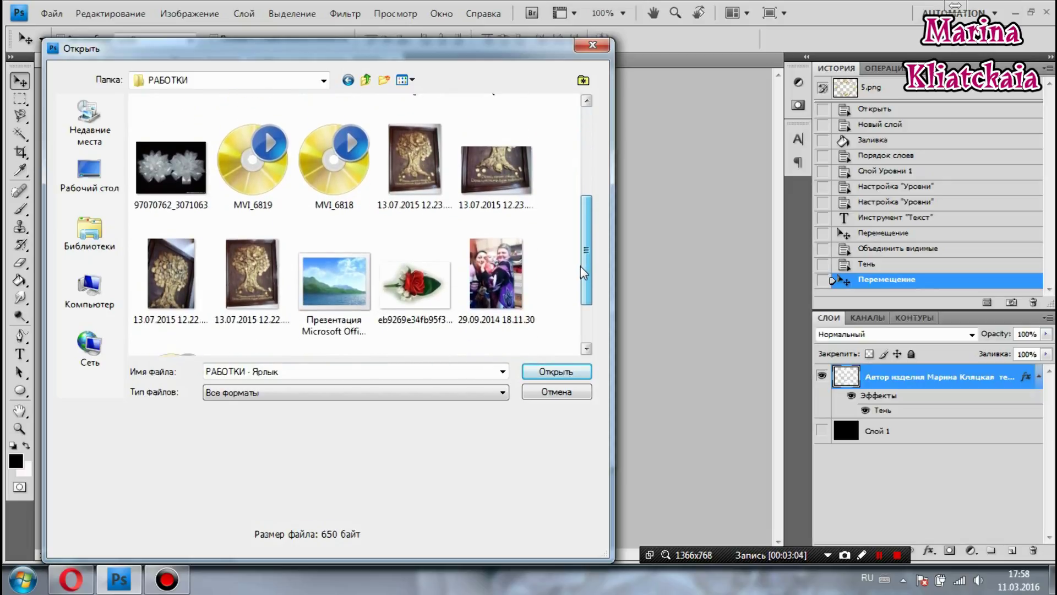
left_click_drag(580, 304, 577, 175)
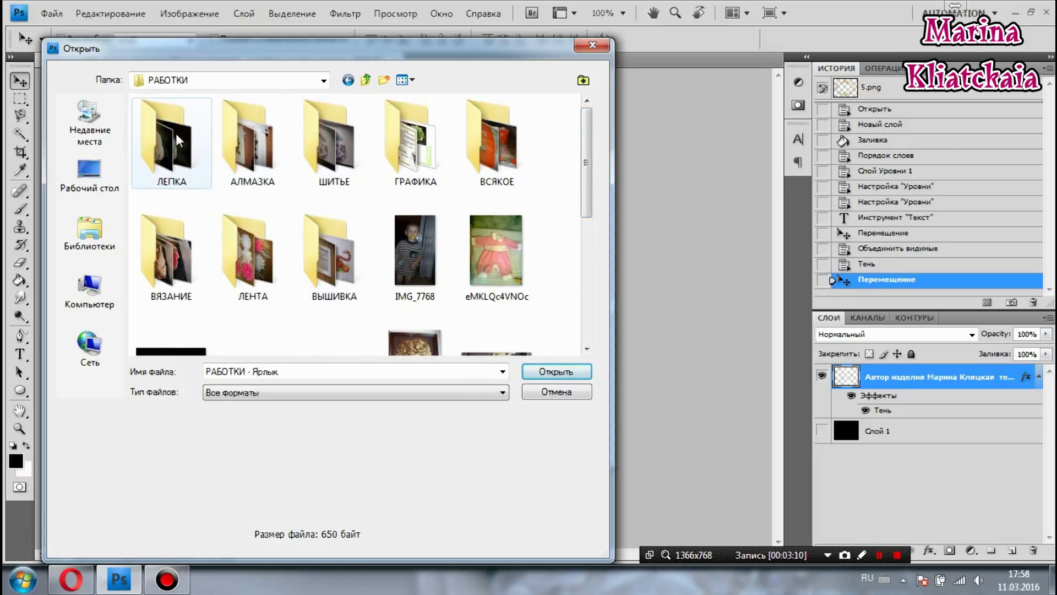
double_click(249, 264)
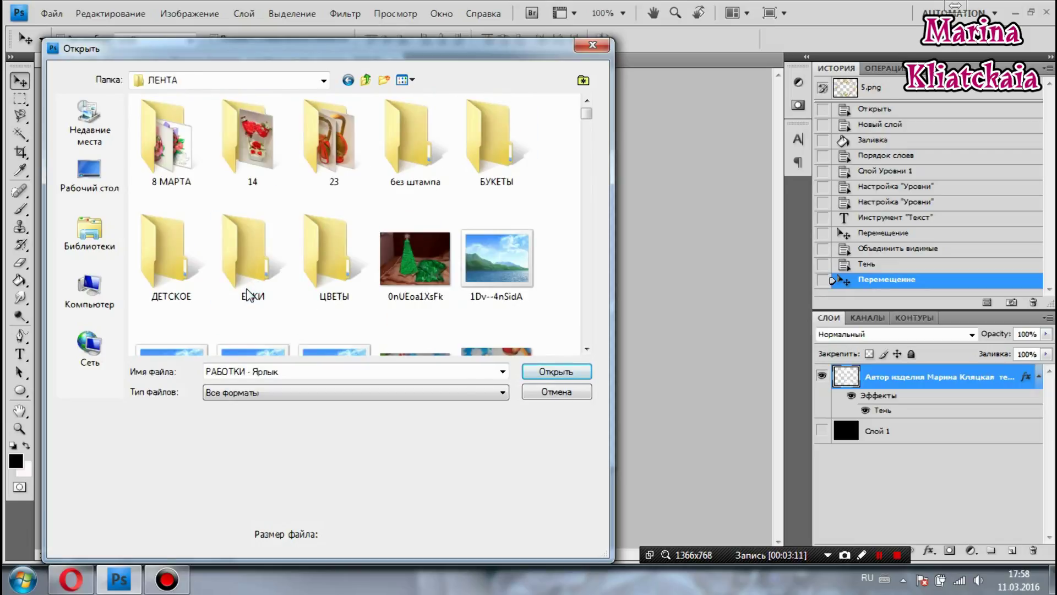
left_click_drag(586, 114, 592, 126)
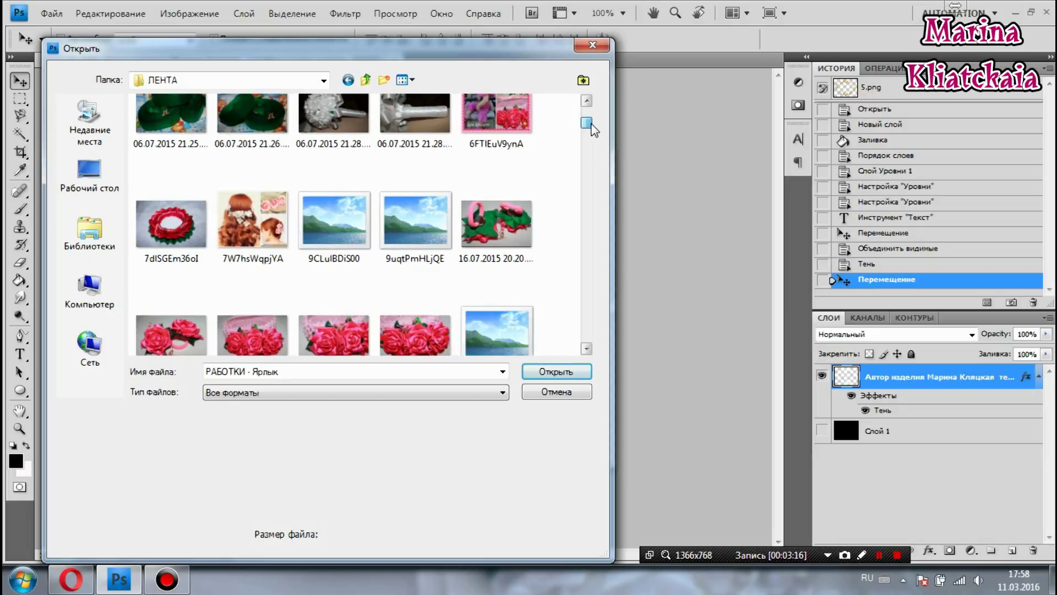
left_click(172, 337)
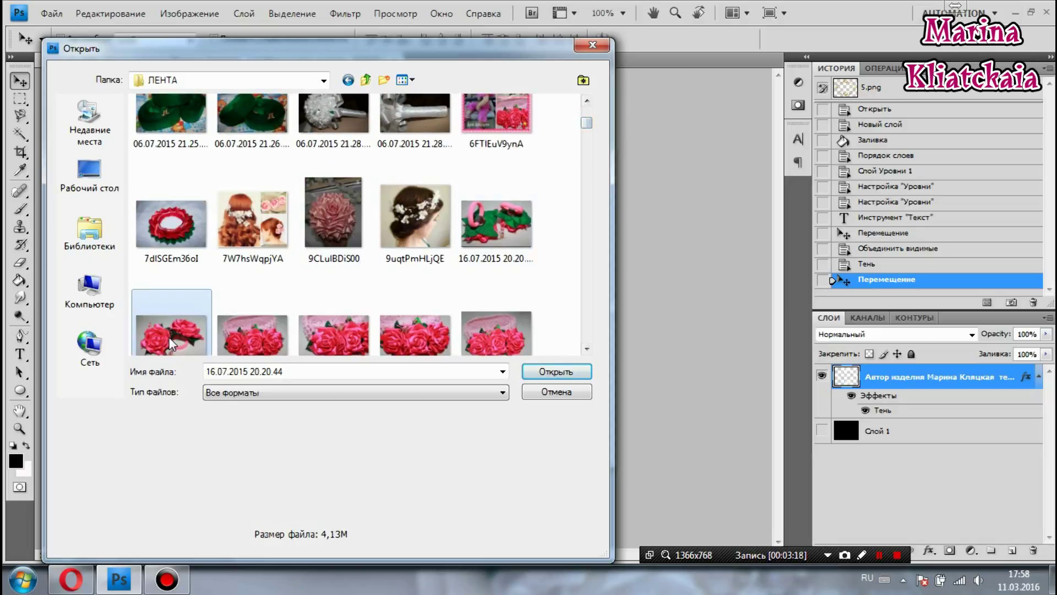
left_click(541, 371)
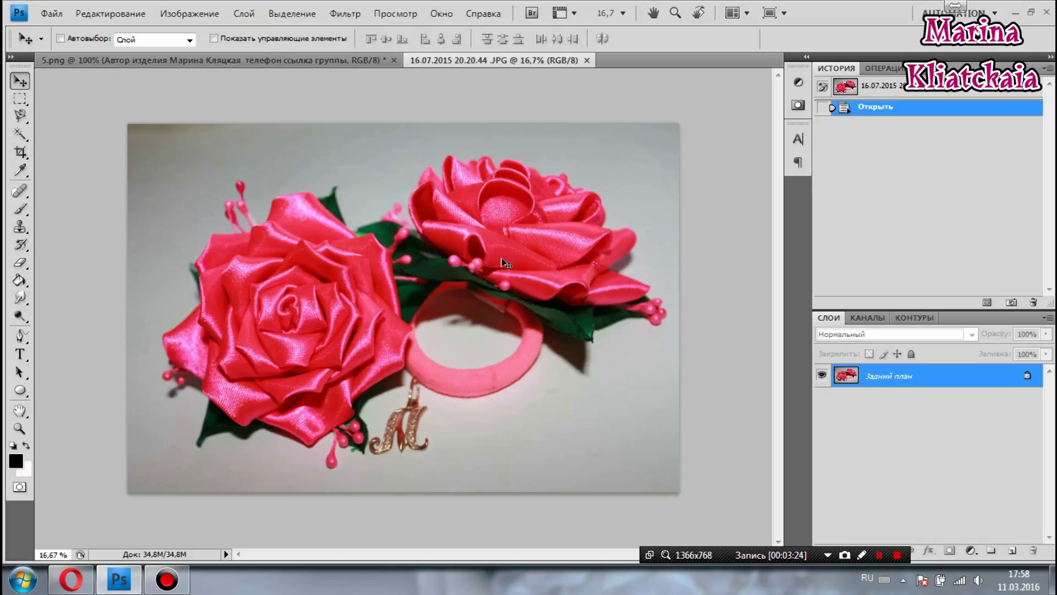
Add a Levels adjustment layer with input levels 17, 1.42 and 232.
left_click(797, 104)
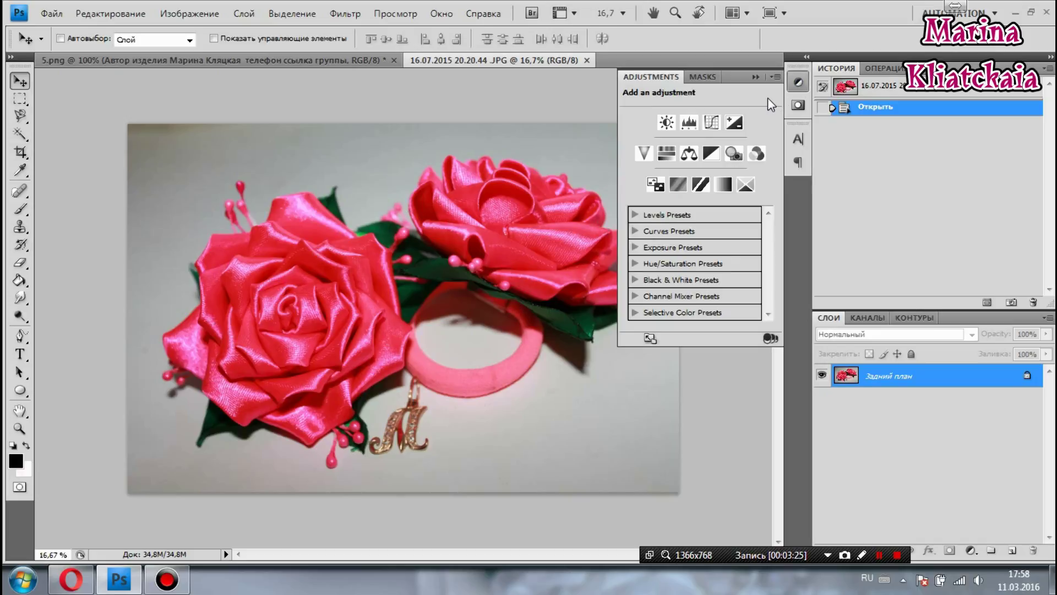
left_click(688, 123)
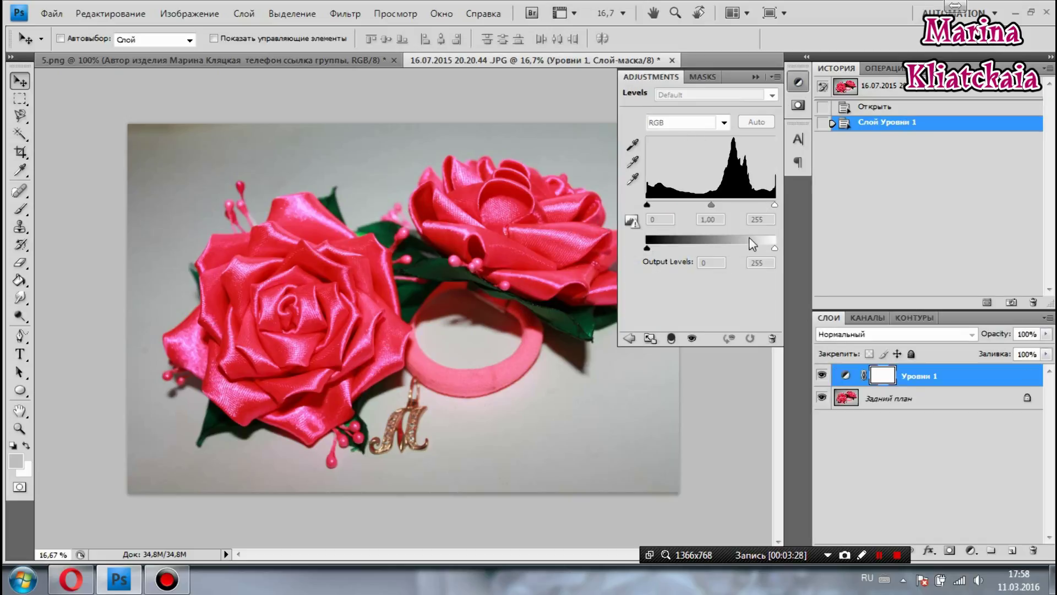
left_click_drag(646, 204, 702, 205)
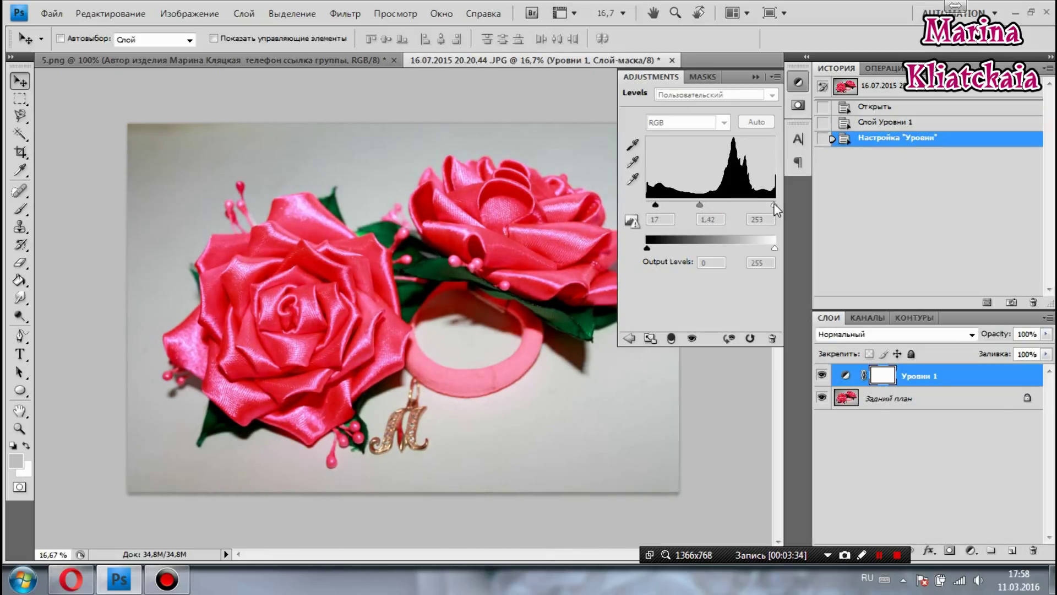
left_click_drag(774, 204, 763, 204)
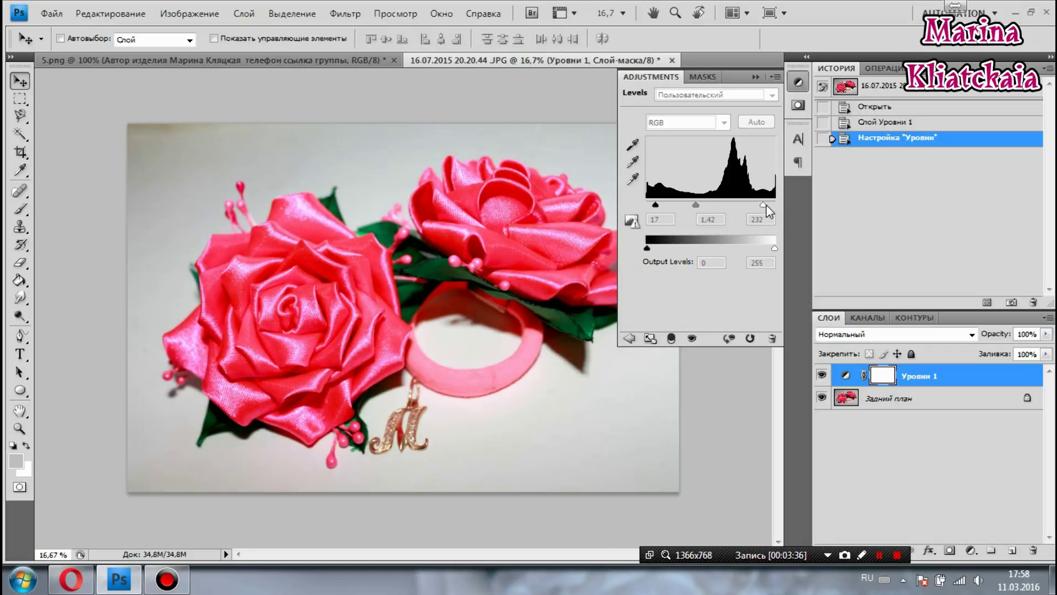
left_click(755, 77)
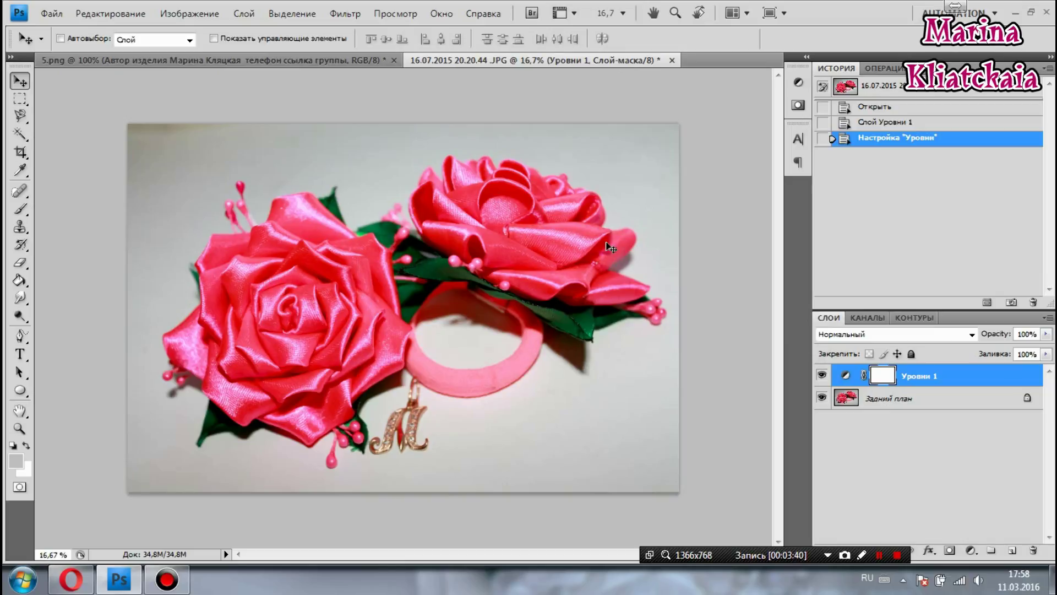
Drag the frame stamp layer from 5.png into the rose photo document.
left_click(240, 62)
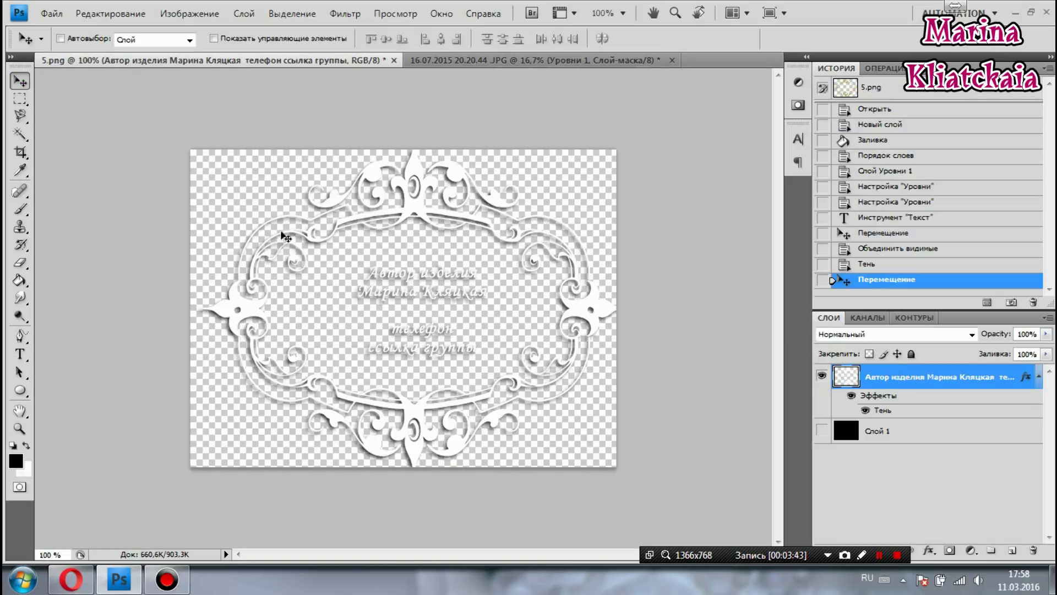
mouse_move(284, 237)
left_mouse_down()
mouse_move(270, 234)
mouse_move(445, 64)
left_mouse_up()
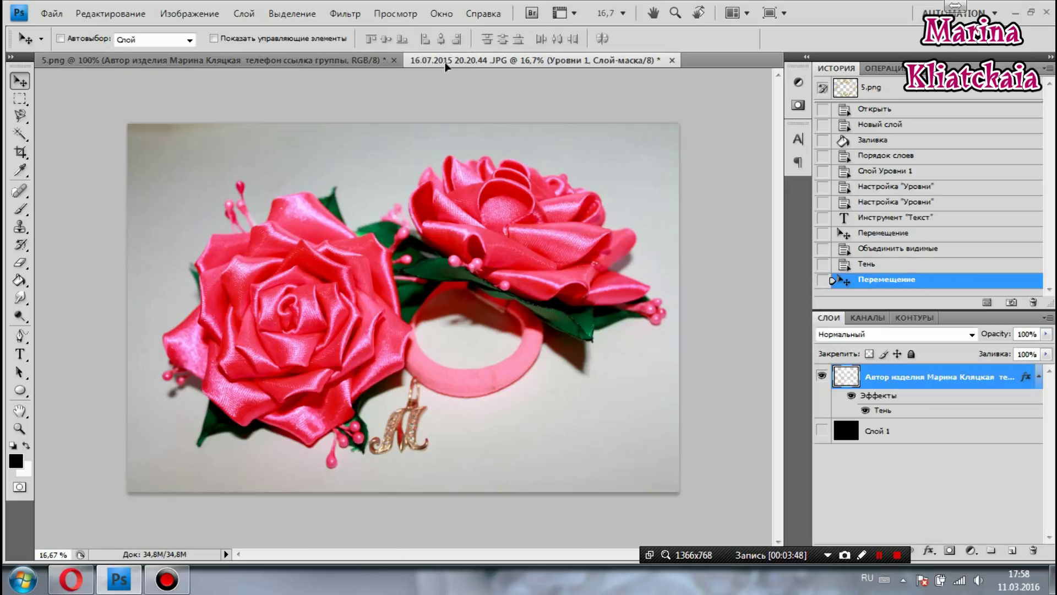
mouse_move(408, 266)
left_mouse_down()
mouse_move(418, 309)
mouse_move(511, 408)
left_mouse_up()
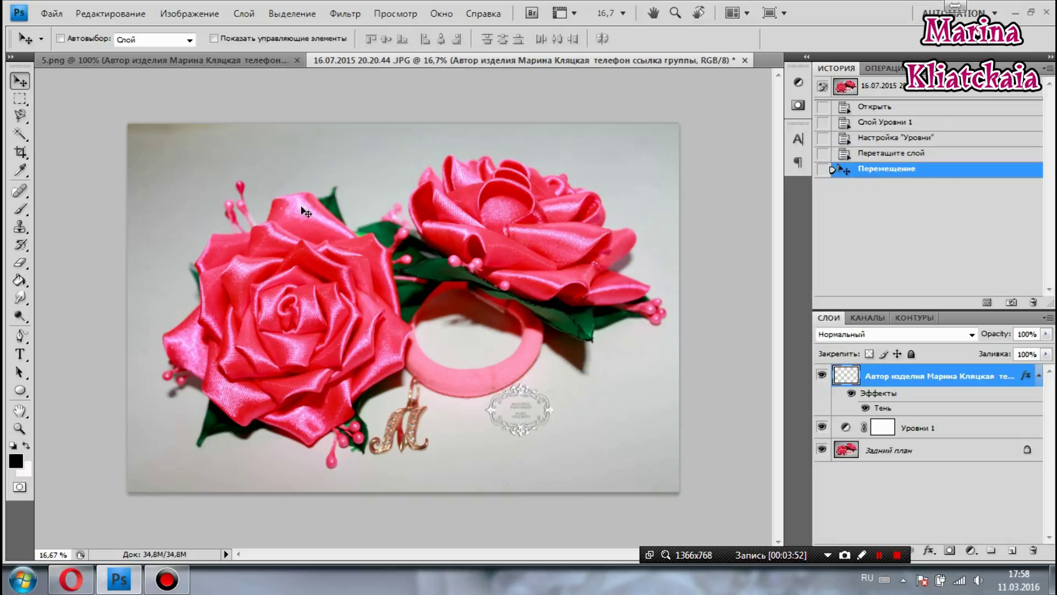
left_click(99, 17)
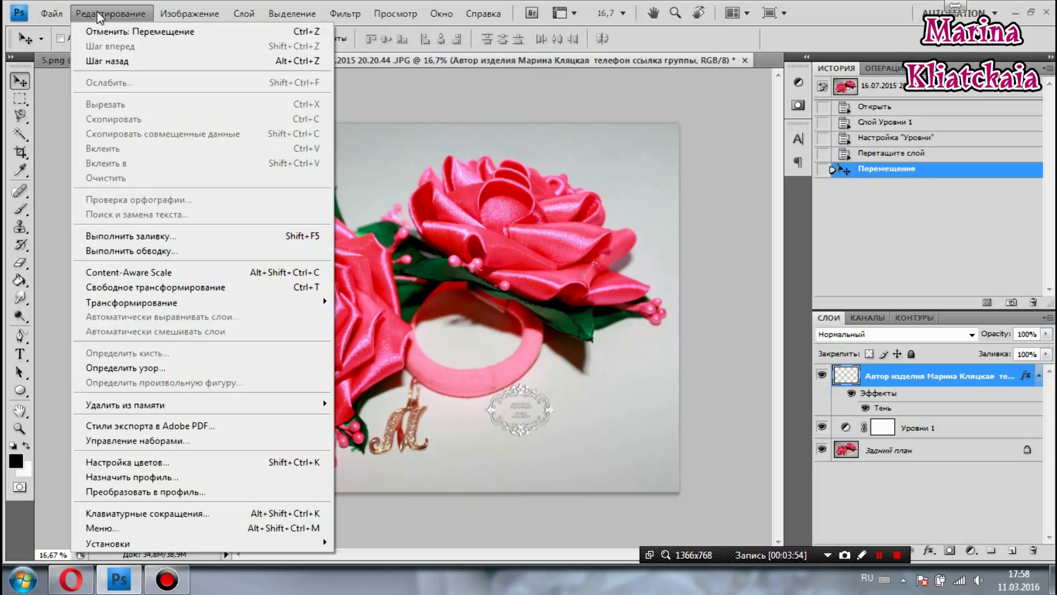
mouse_move(132, 302)
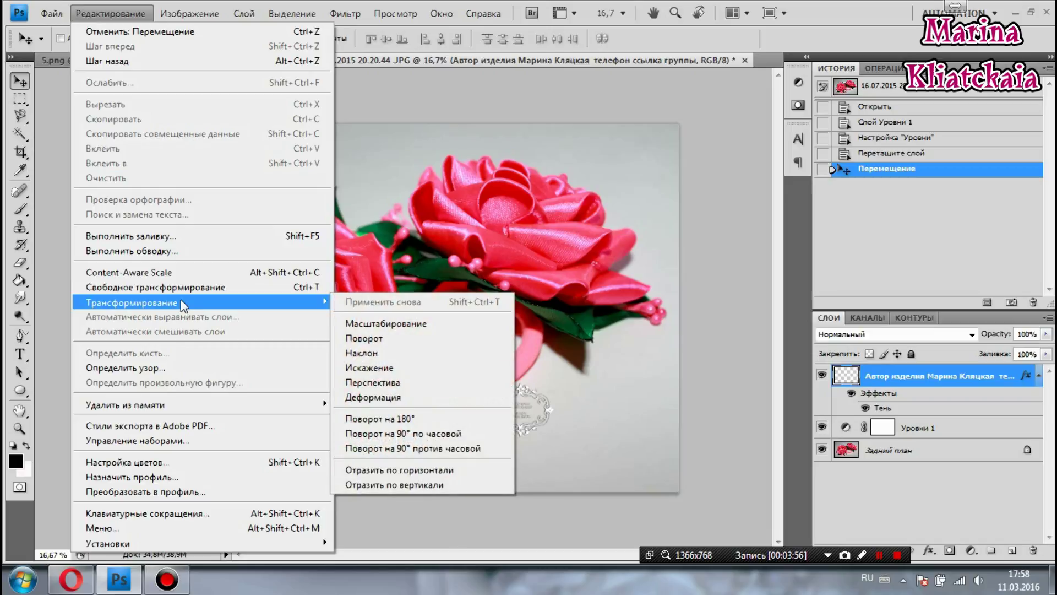
Scale the stamp up proportionally to about 368% over the pink band.
left_click(349, 328)
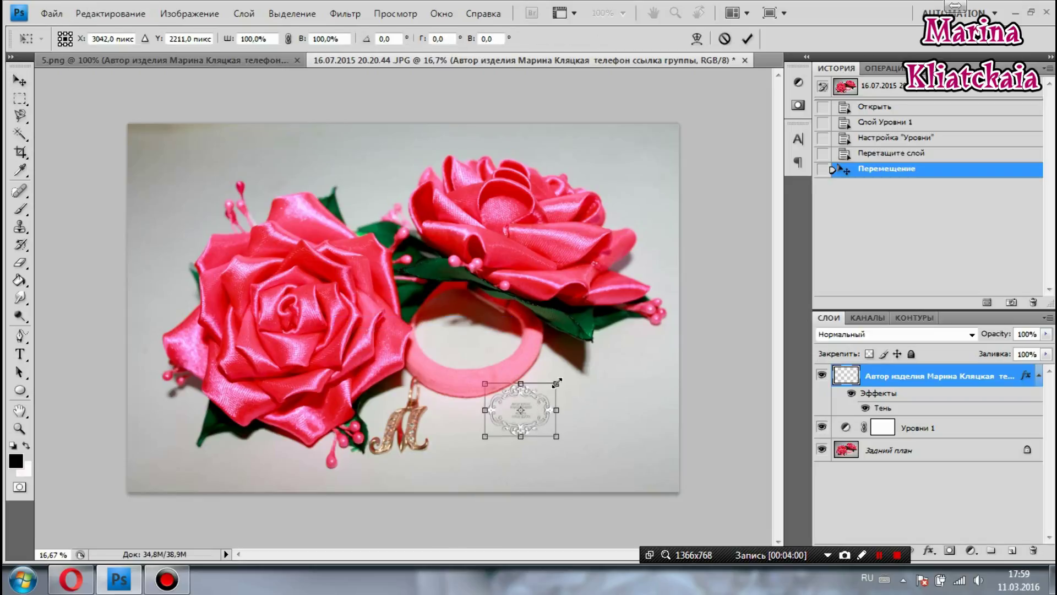
left_click_drag(557, 381, 654, 324)
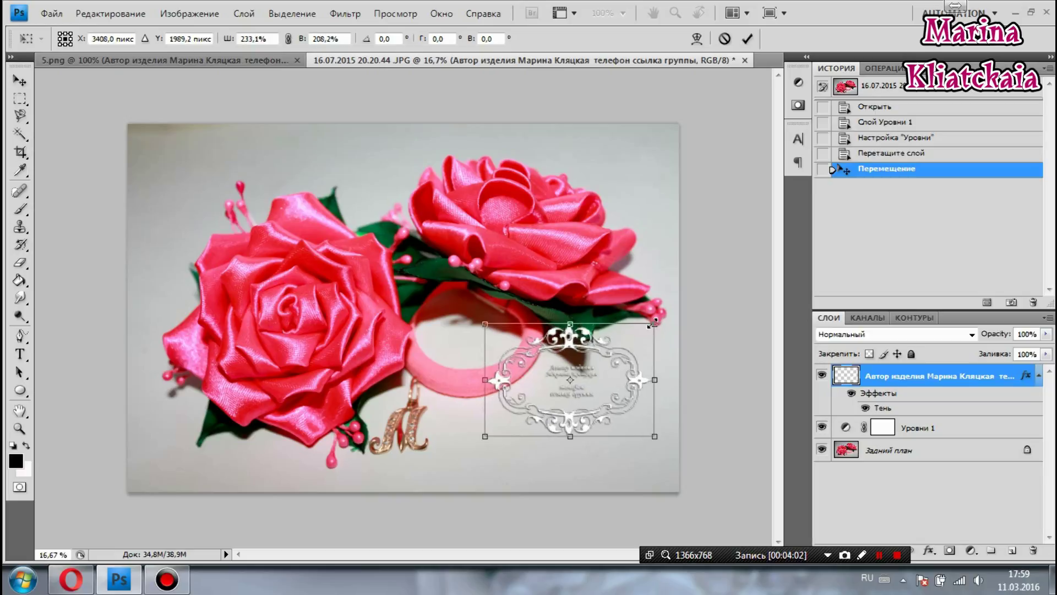
mouse_move(484, 324)
left_mouse_down()
mouse_move(406, 286)
mouse_move(483, 394)
left_mouse_up()
left_click(288, 39)
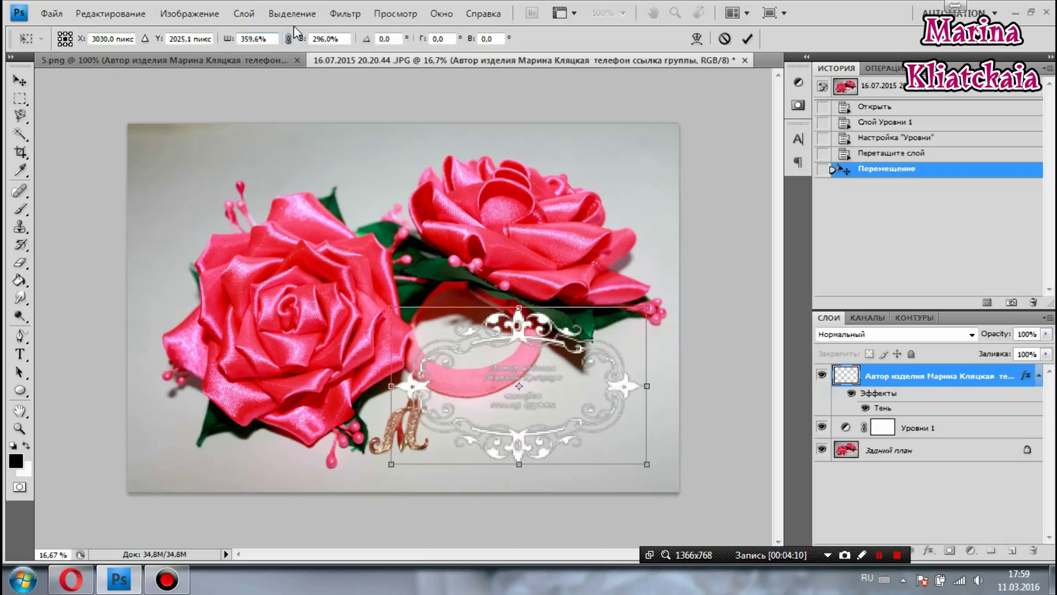
left_click(289, 38)
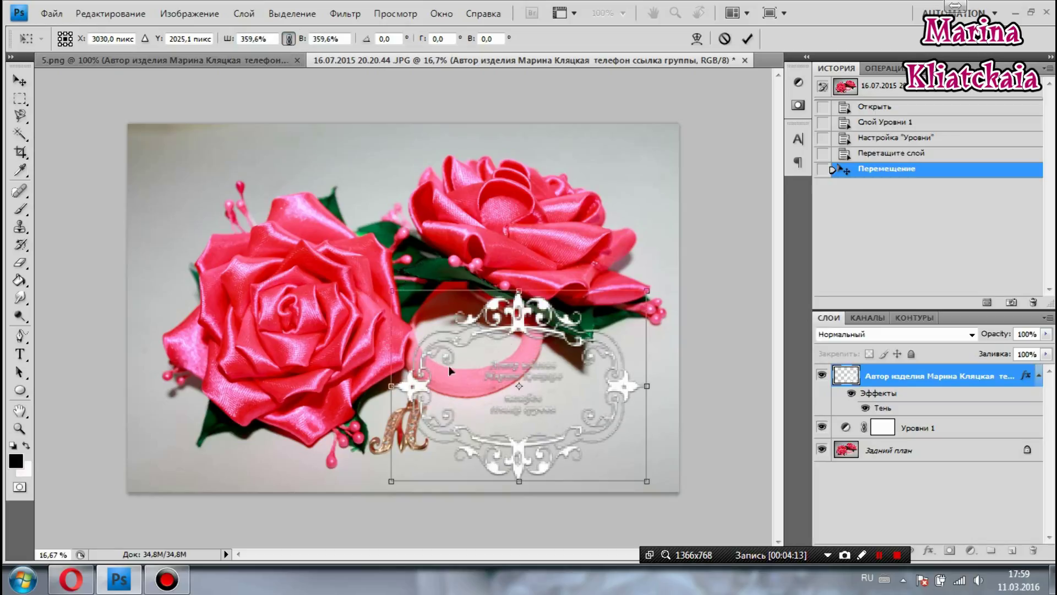
left_click_drag(387, 290, 383, 287)
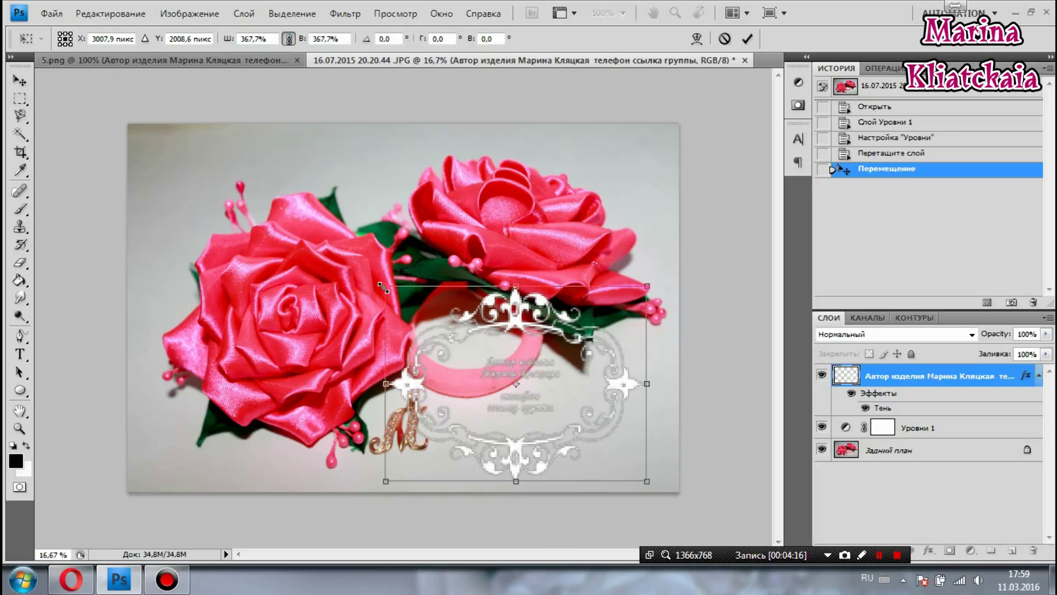
left_click_drag(461, 384, 458, 377)
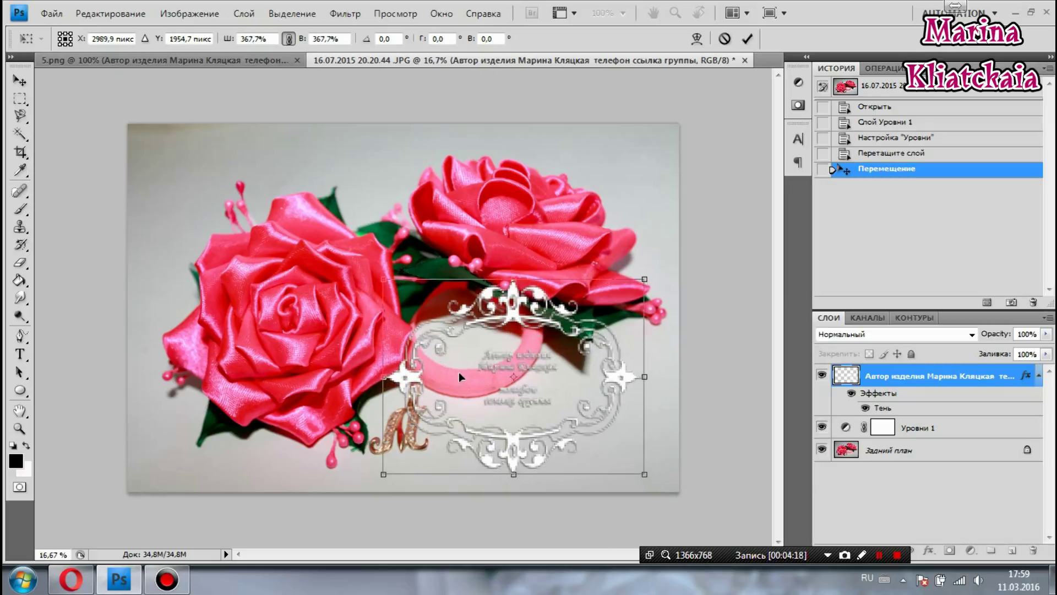
Commit the transform and nudge the stamp slightly right and down.
right_click(474, 333)
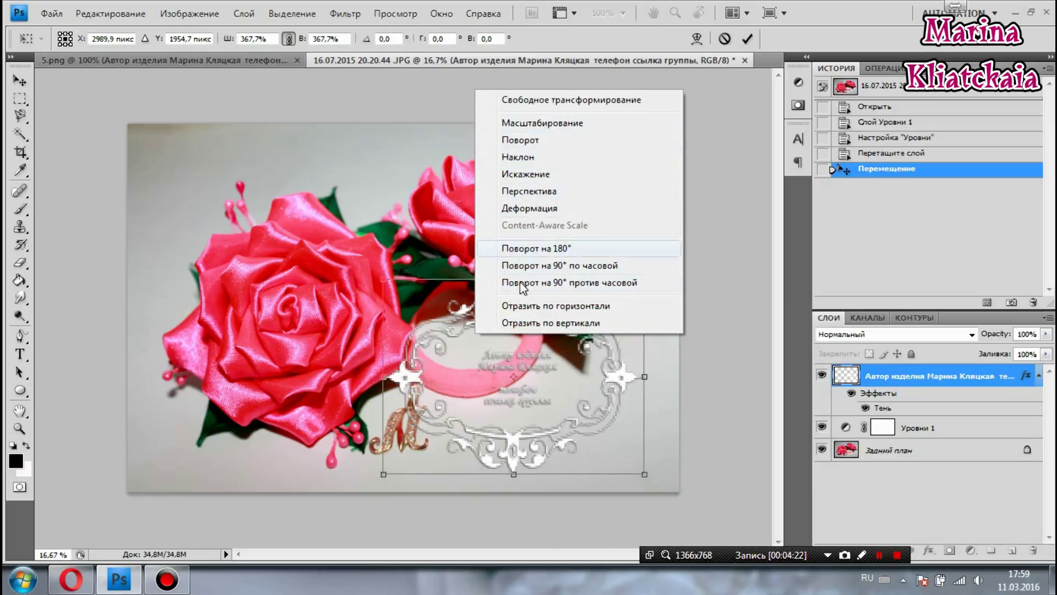
left_click(448, 373)
key("Return")
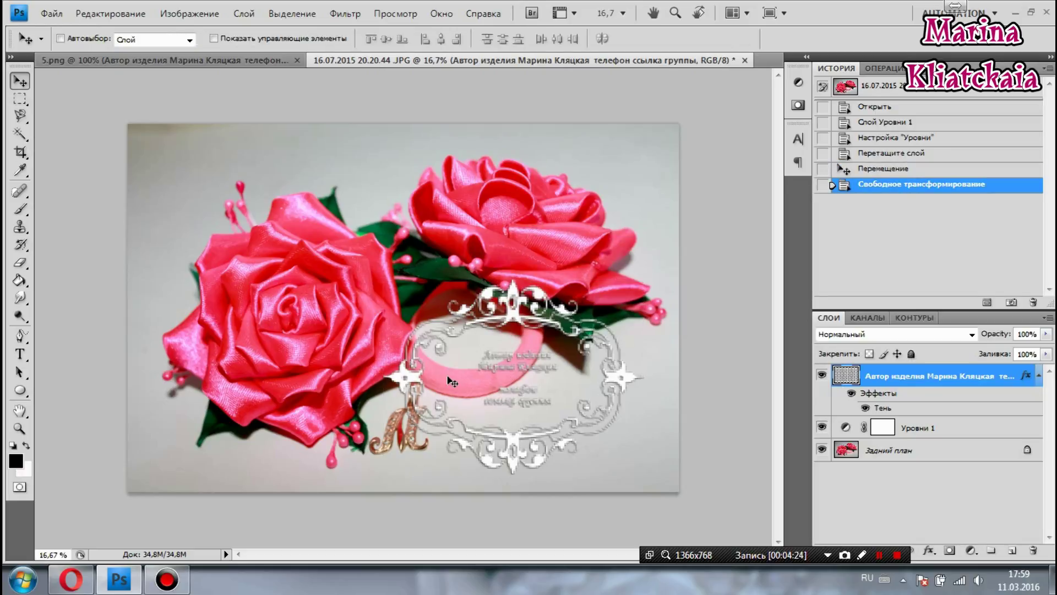
left_click_drag(530, 416, 539, 421)
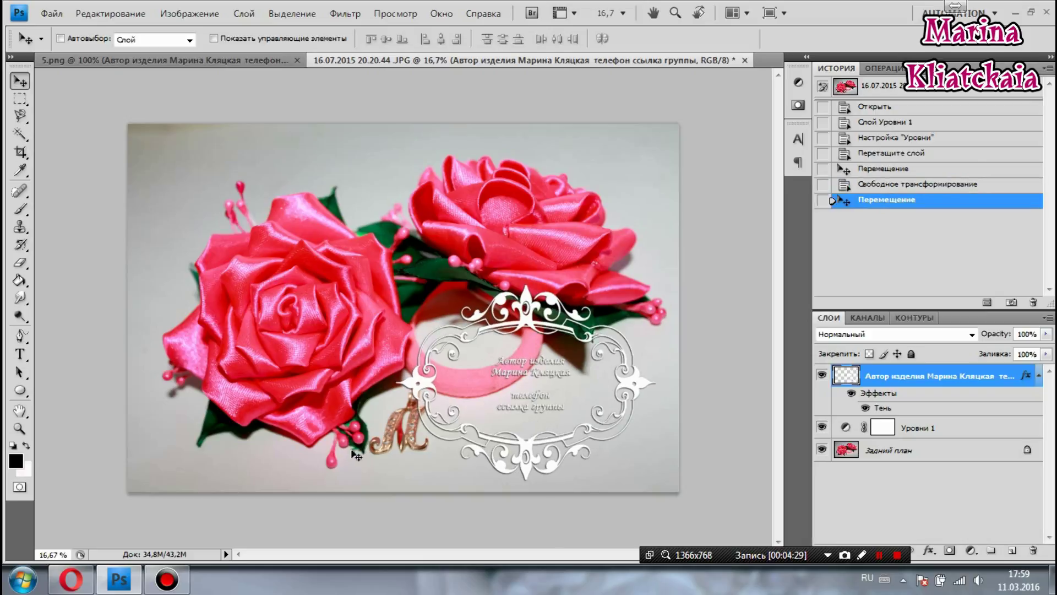
Save the photo to the desktop as JPEG 16.07.2015 20.20.jpg at quality 12.
left_click(54, 13)
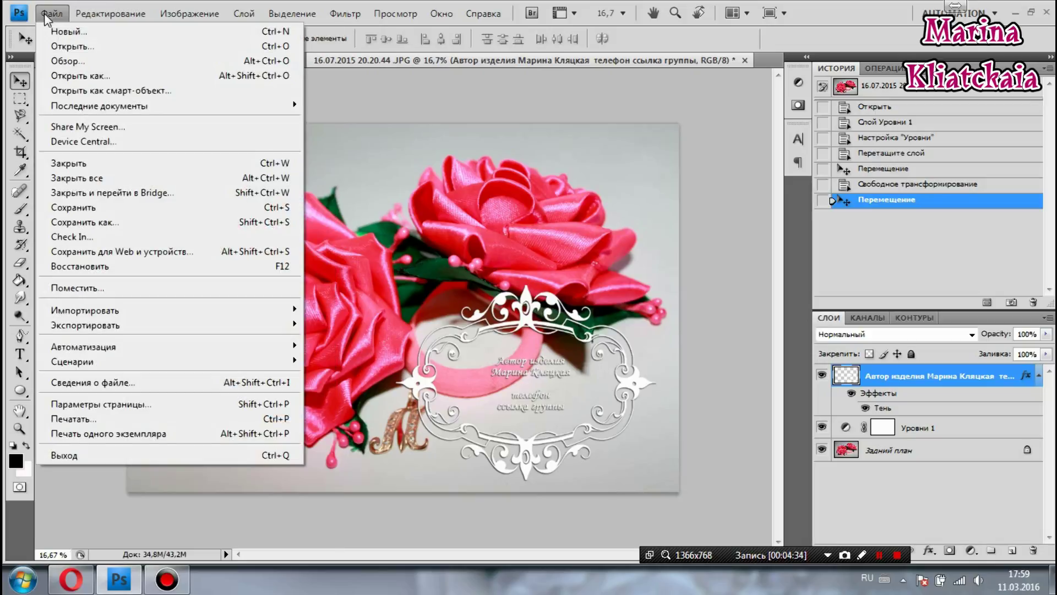
left_click(98, 221)
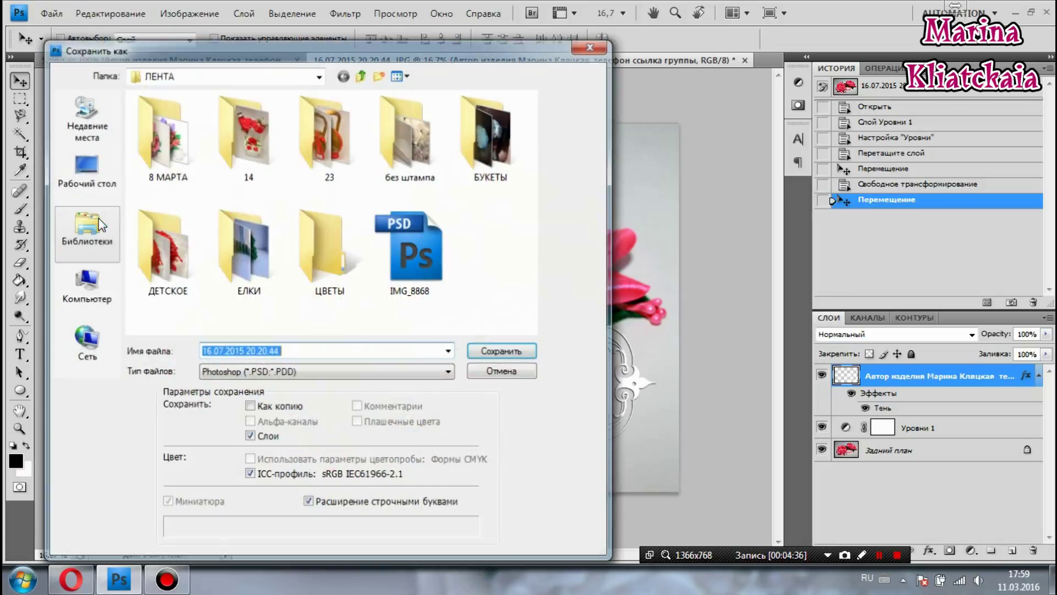
left_click(70, 168)
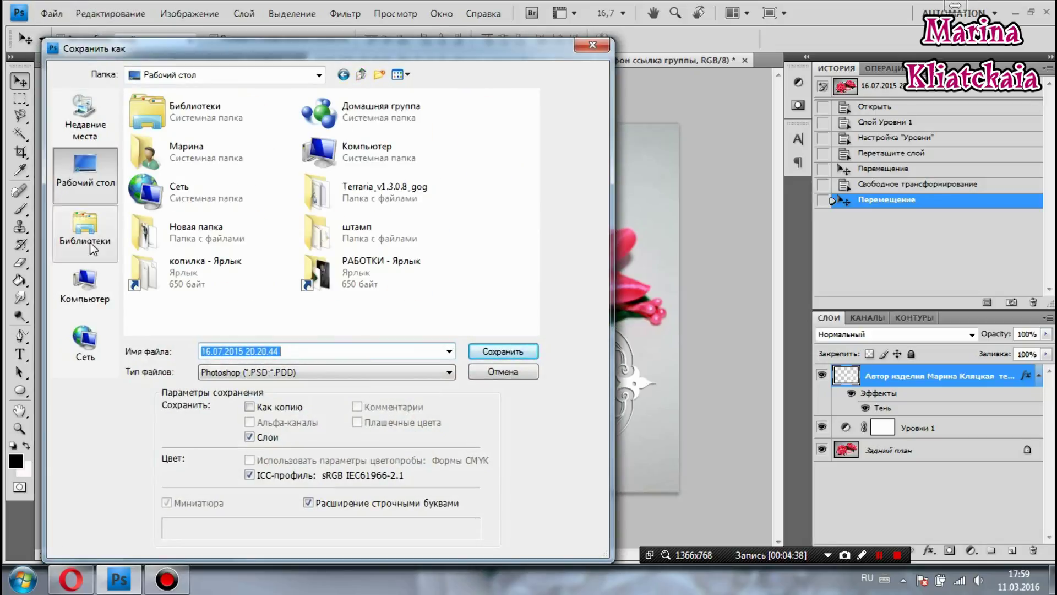
left_click(282, 370)
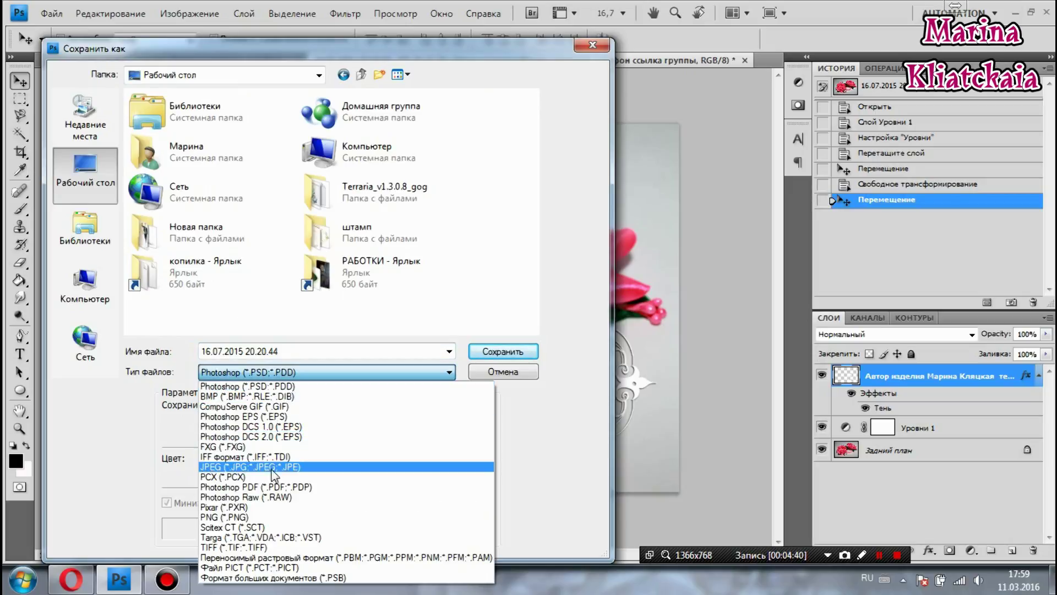
left_click(312, 469)
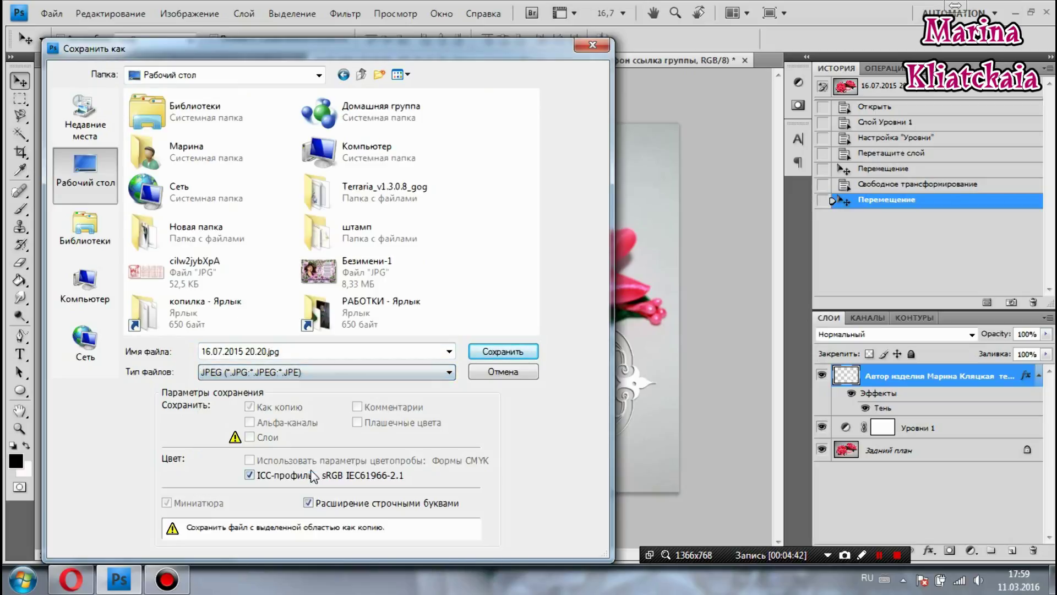
left_click(502, 355)
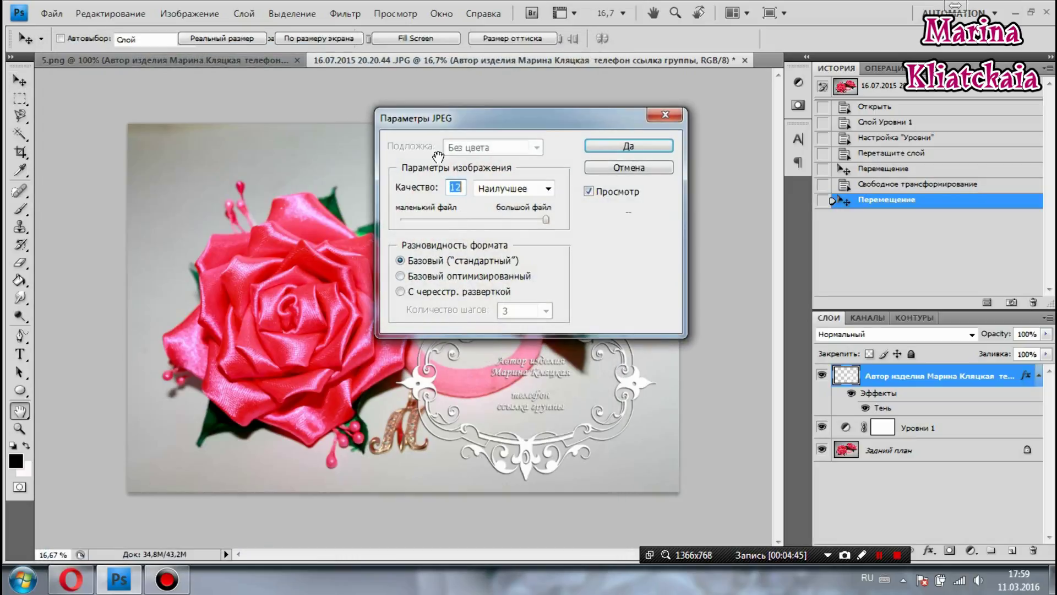
left_click(617, 147)
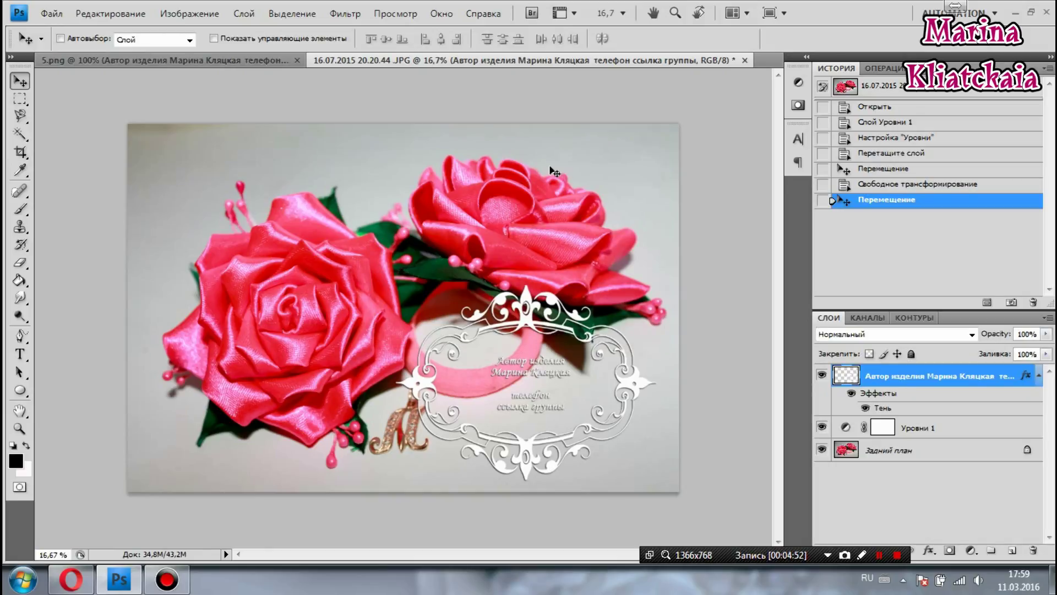
left_click(1014, 12)
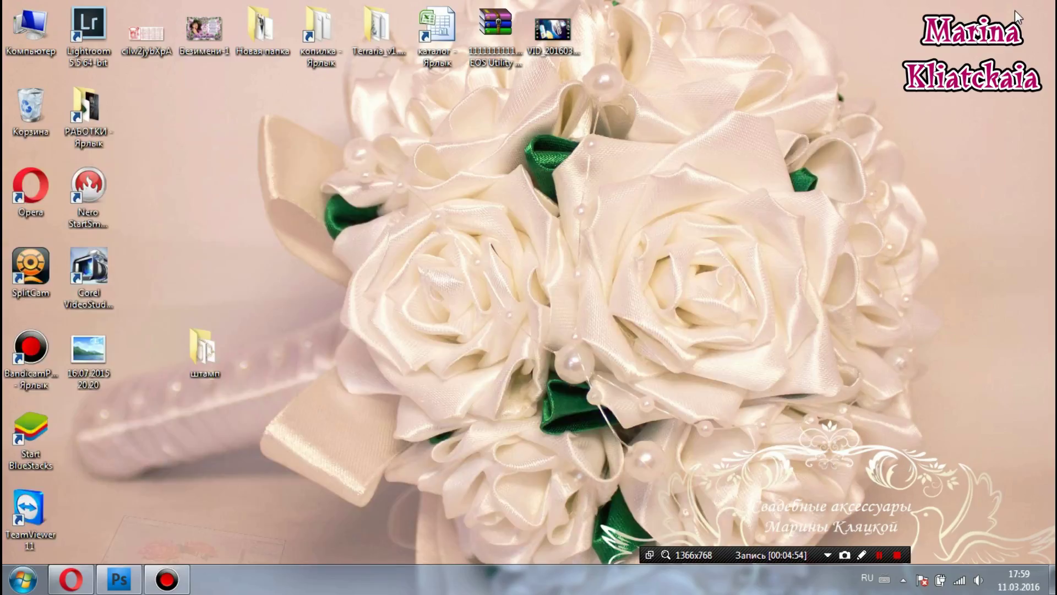
double_click(89, 358)
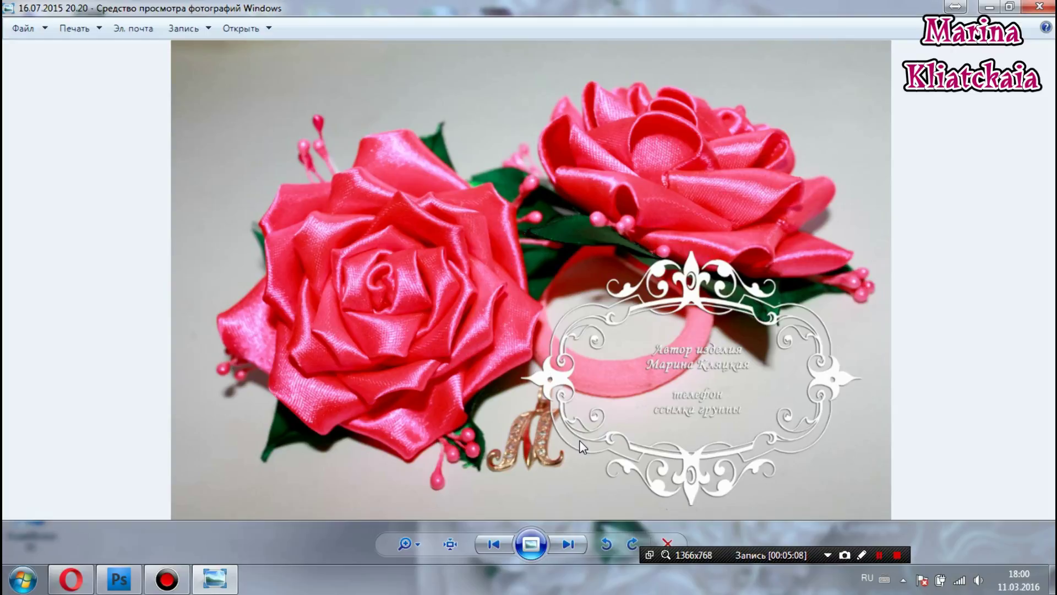
left_click(1040, 6)
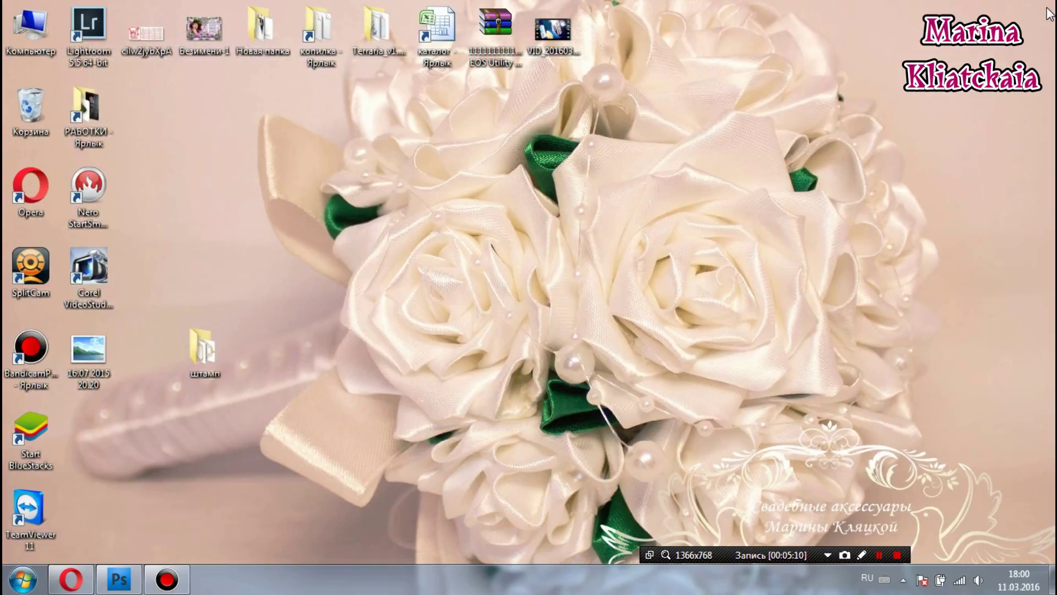
Close the rose photo without saving and shift the stamp slightly right.
left_click(118, 579)
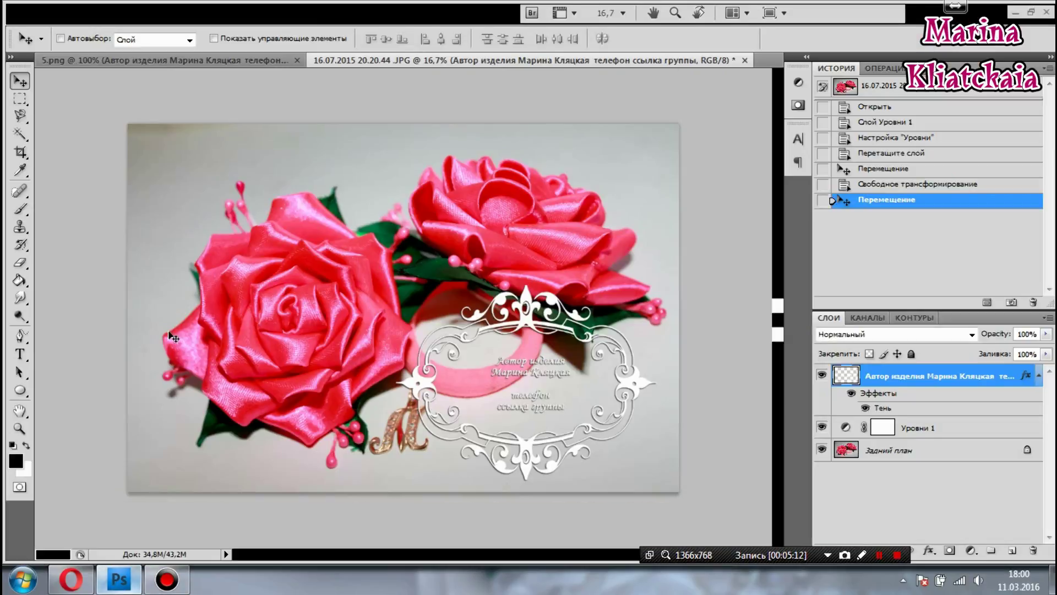
left_click(744, 60)
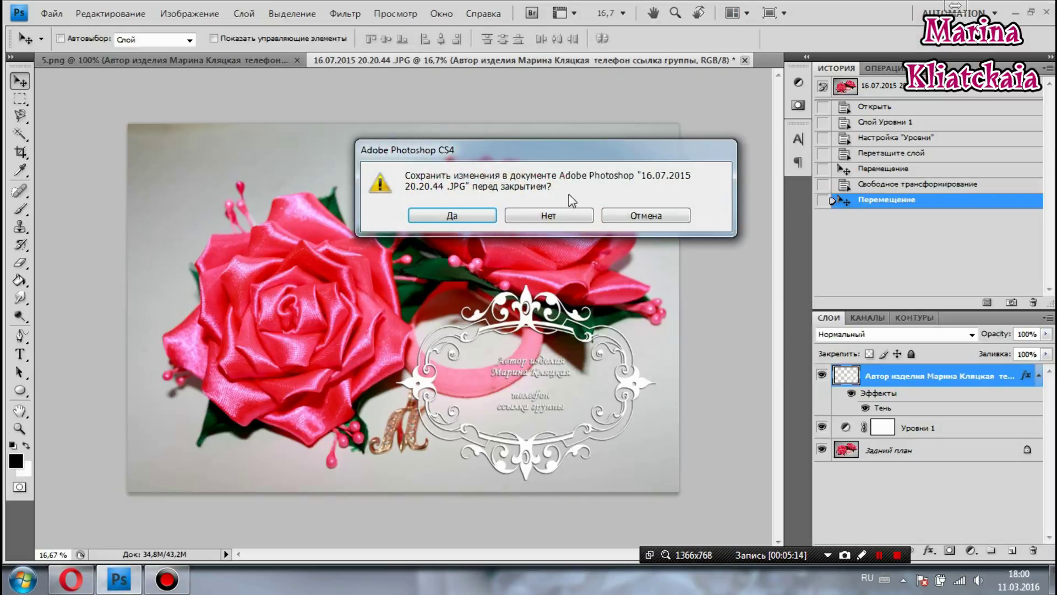
left_click(549, 216)
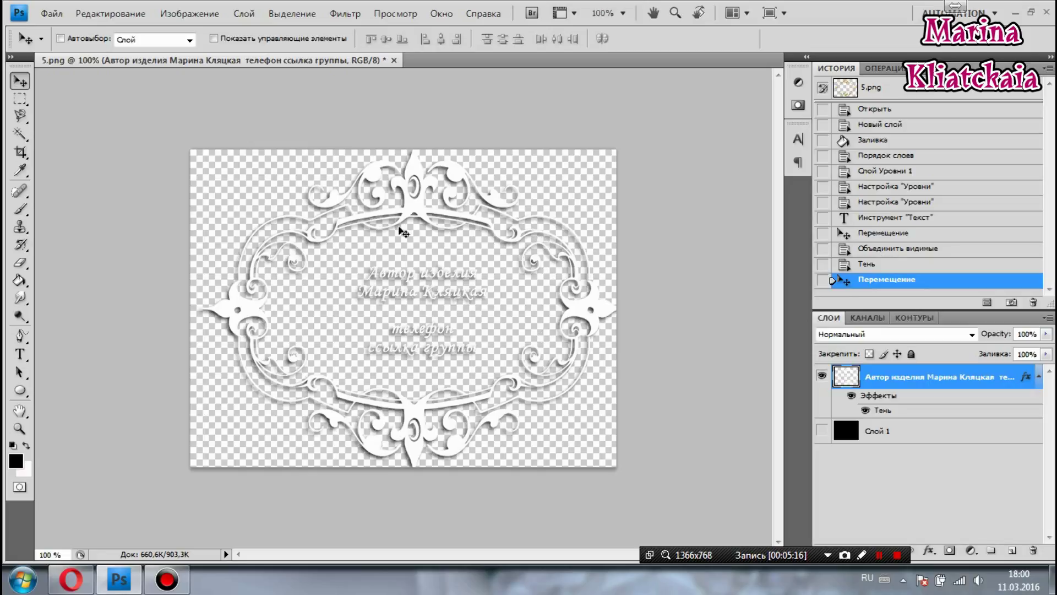
left_click_drag(295, 259, 309, 255)
Save the stamp as штамп.psd in the desktop штамп folder, then close it.
left_click(55, 12)
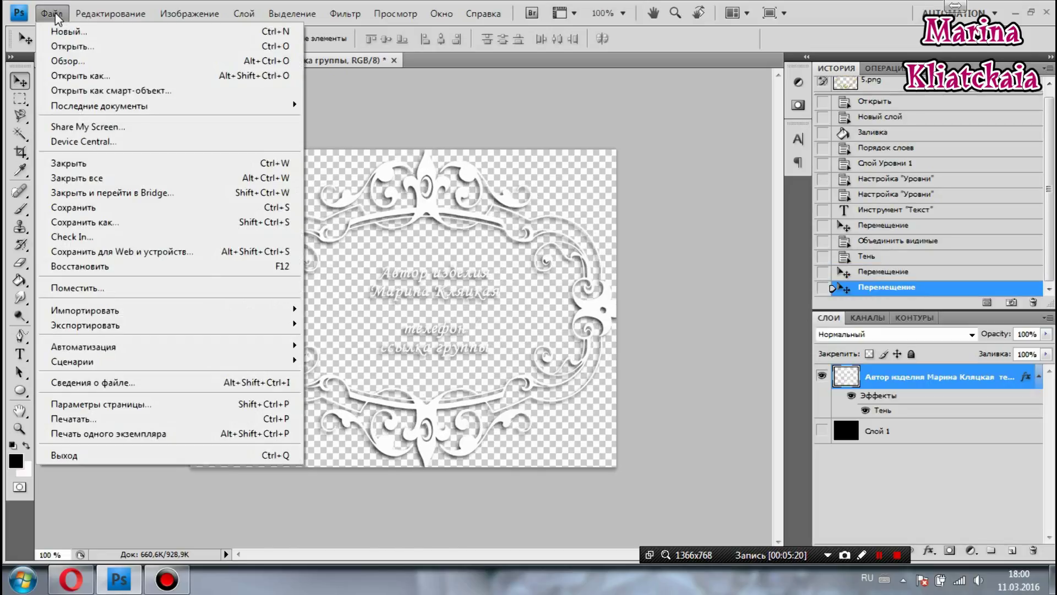
left_click(78, 223)
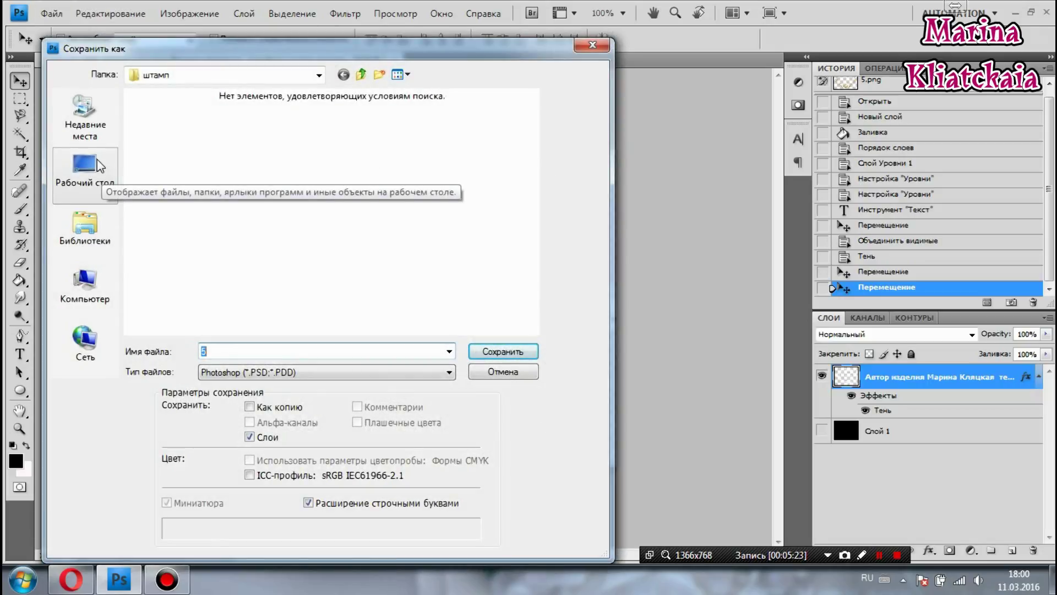
left_click(98, 165)
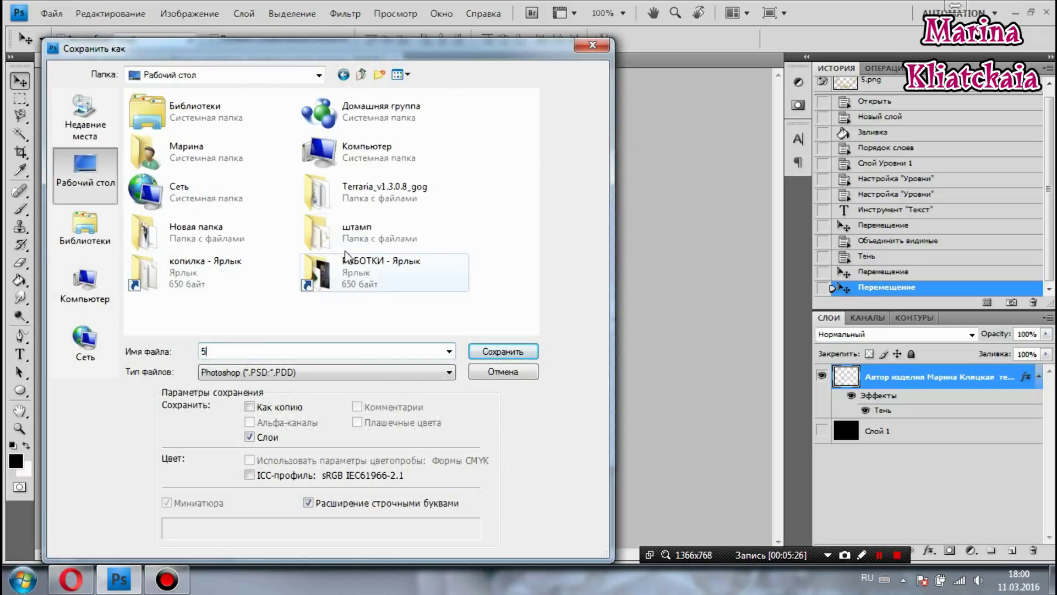
double_click(375, 236)
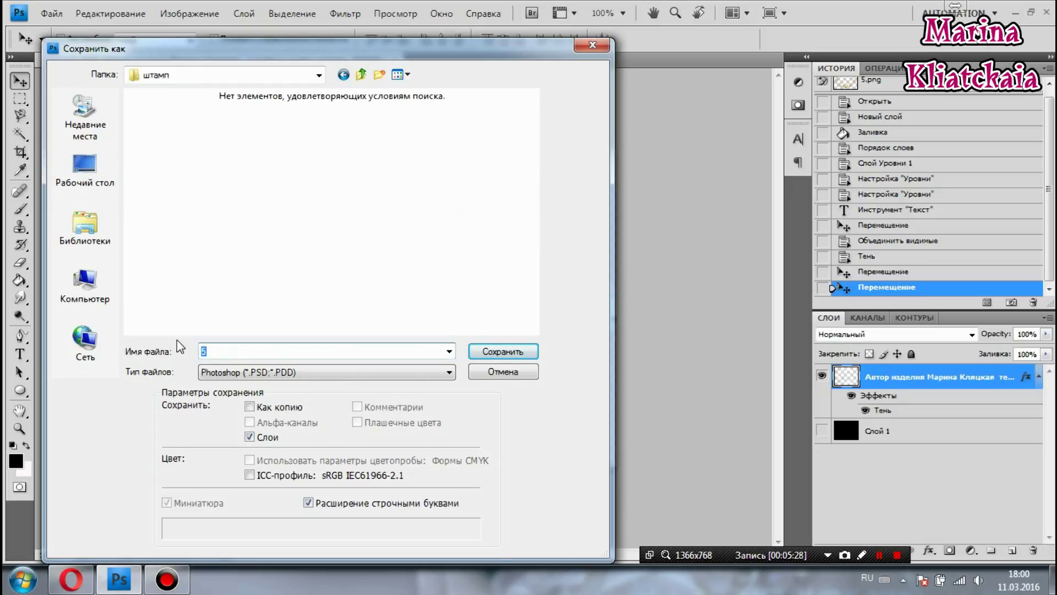
type("штамп")
left_click(474, 352)
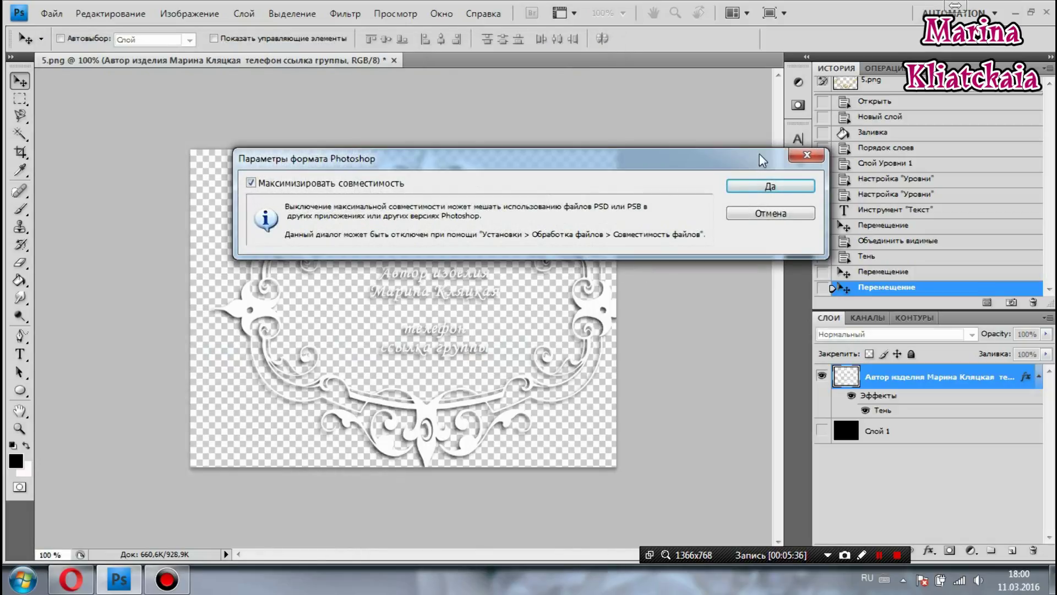
left_click(765, 188)
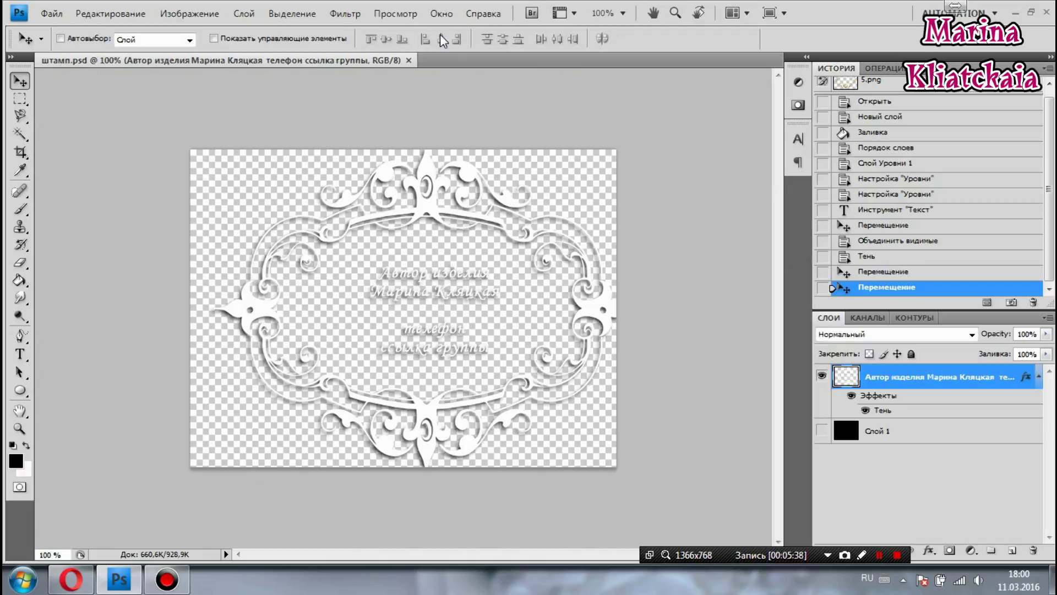
left_click(411, 59)
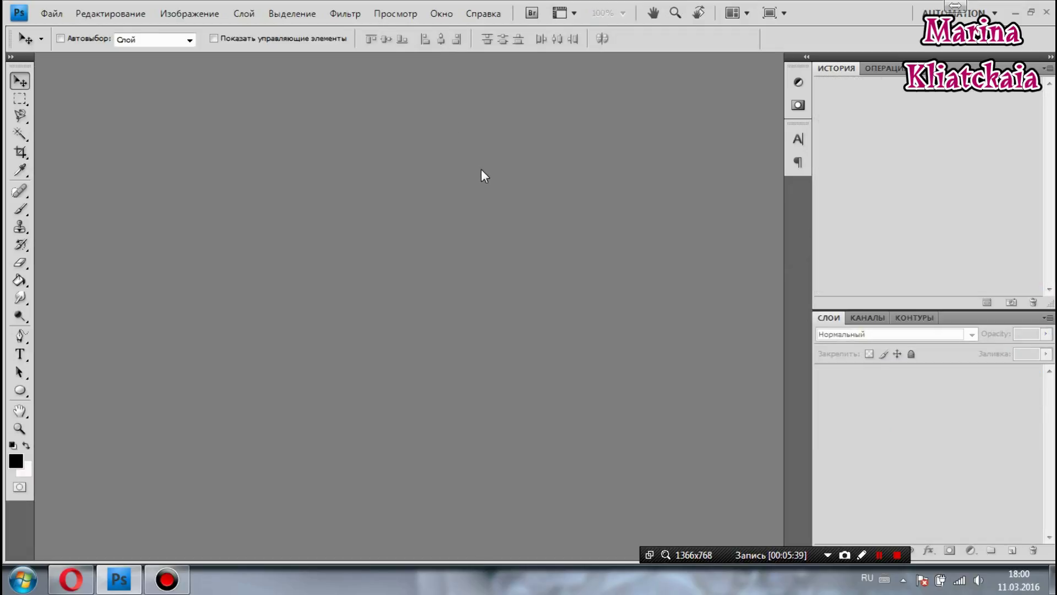
left_click(59, 14)
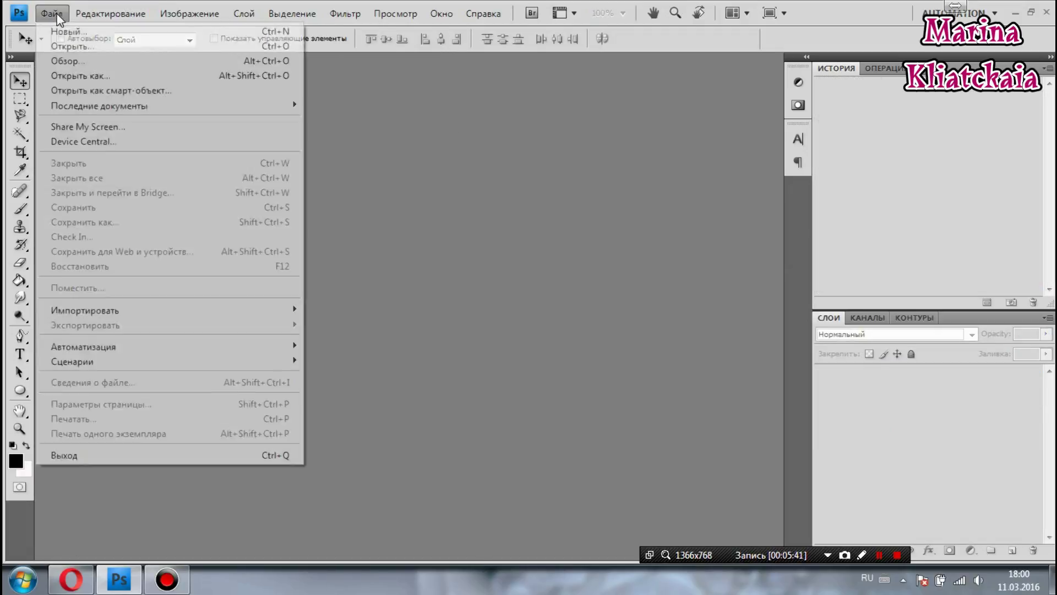
left_click(71, 46)
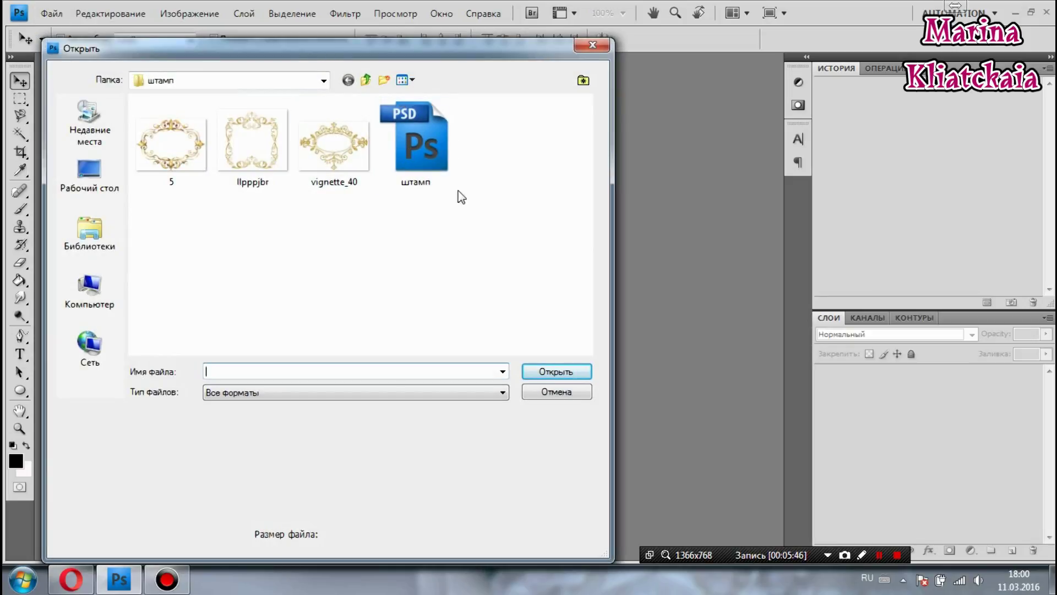
left_click(421, 147)
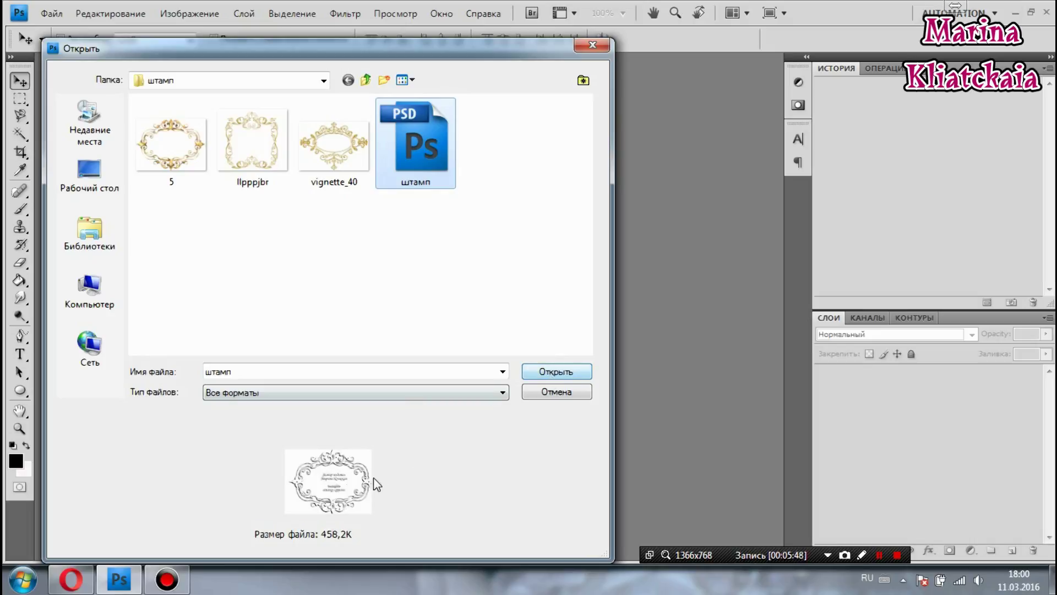
left_click(556, 372)
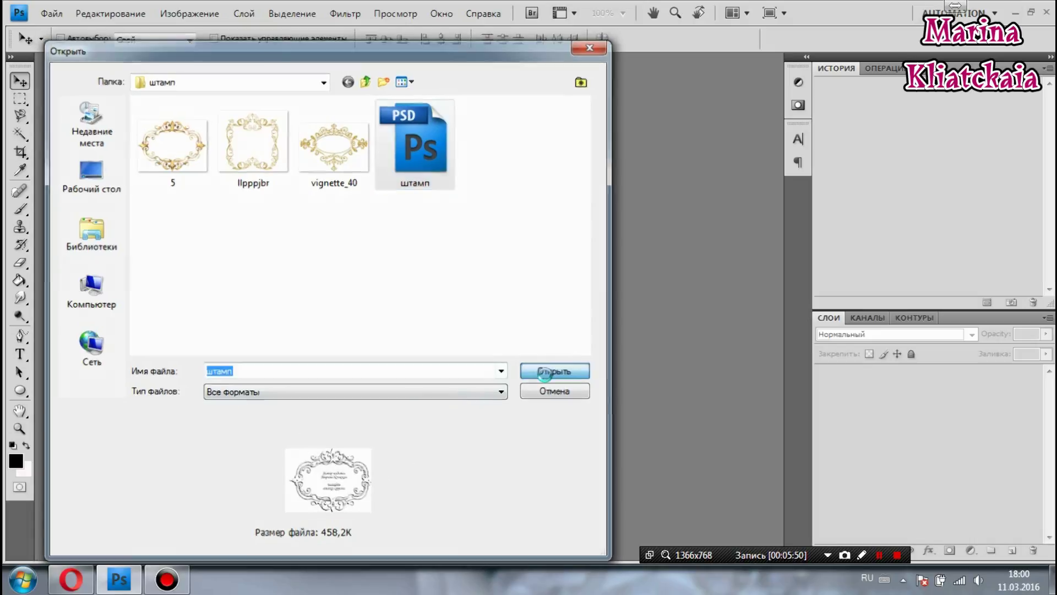
mouse_move(409, 244)
left_mouse_down()
mouse_move(388, 236)
mouse_move(399, 208)
left_mouse_up()
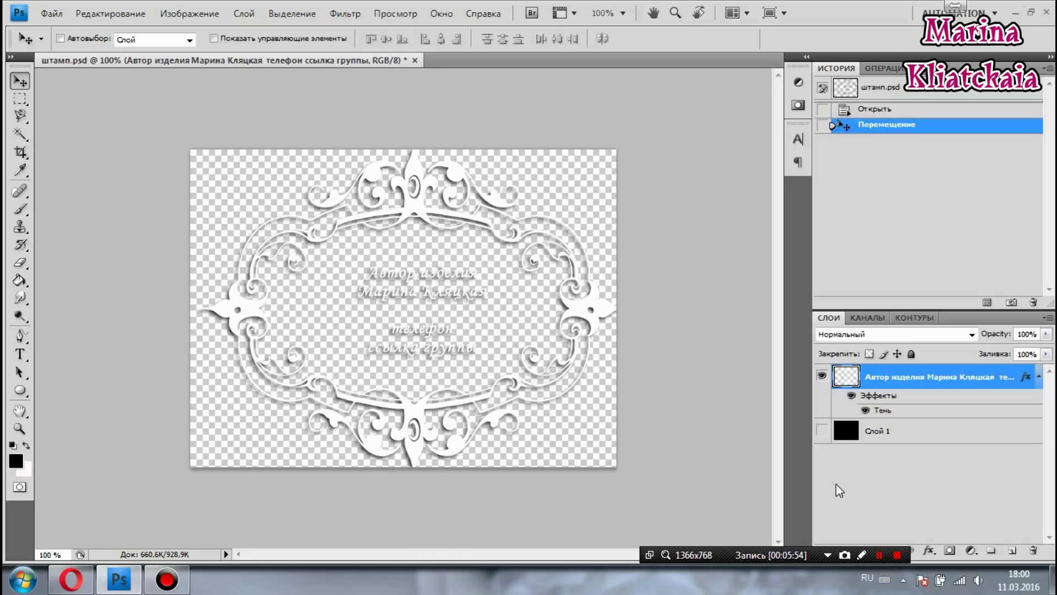
left_click(822, 430)
left_click(822, 429)
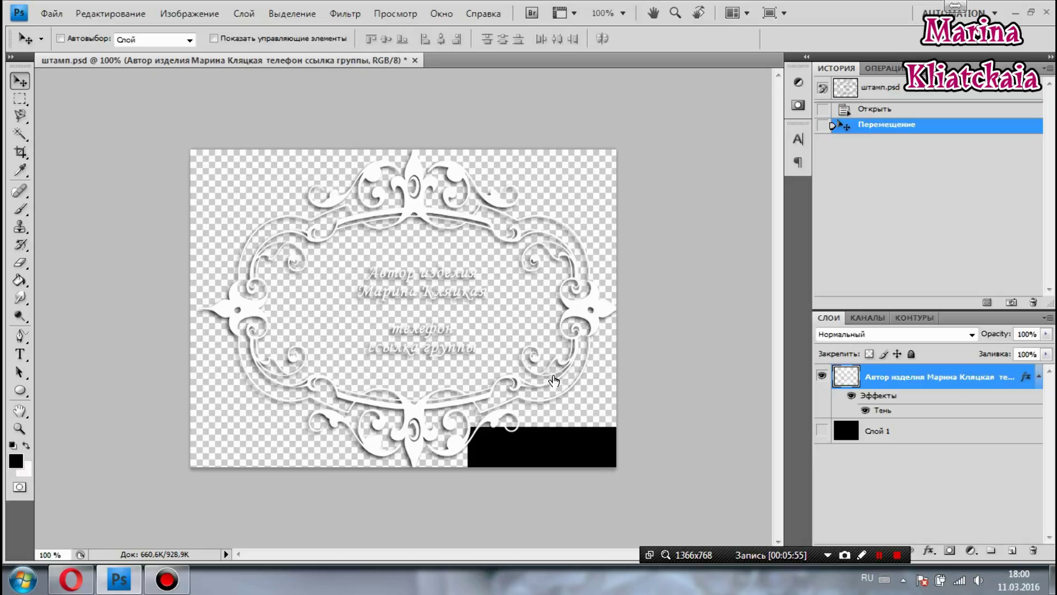
left_click(415, 61)
left_click(533, 219)
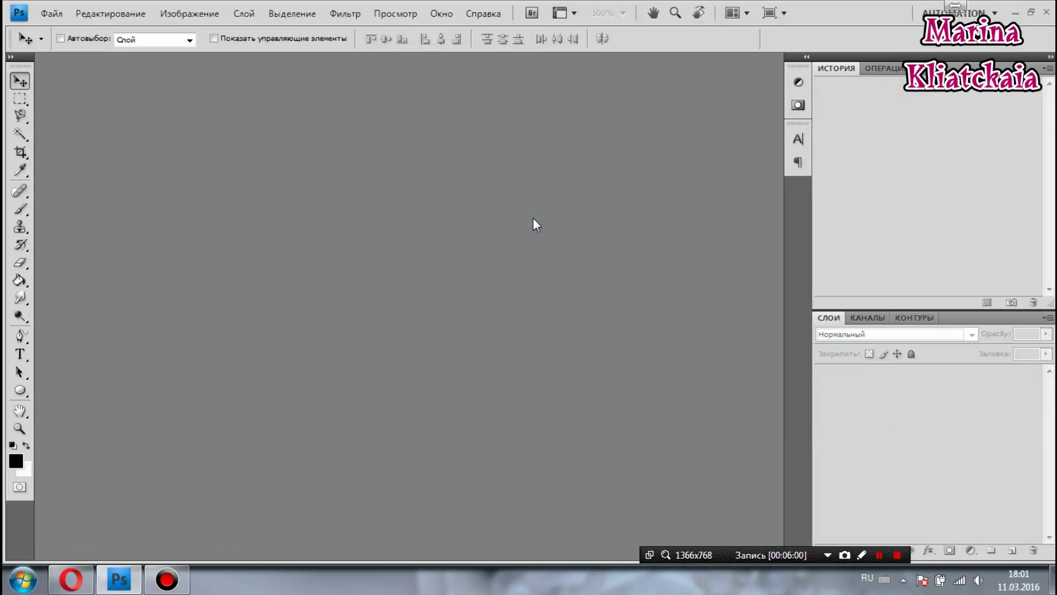